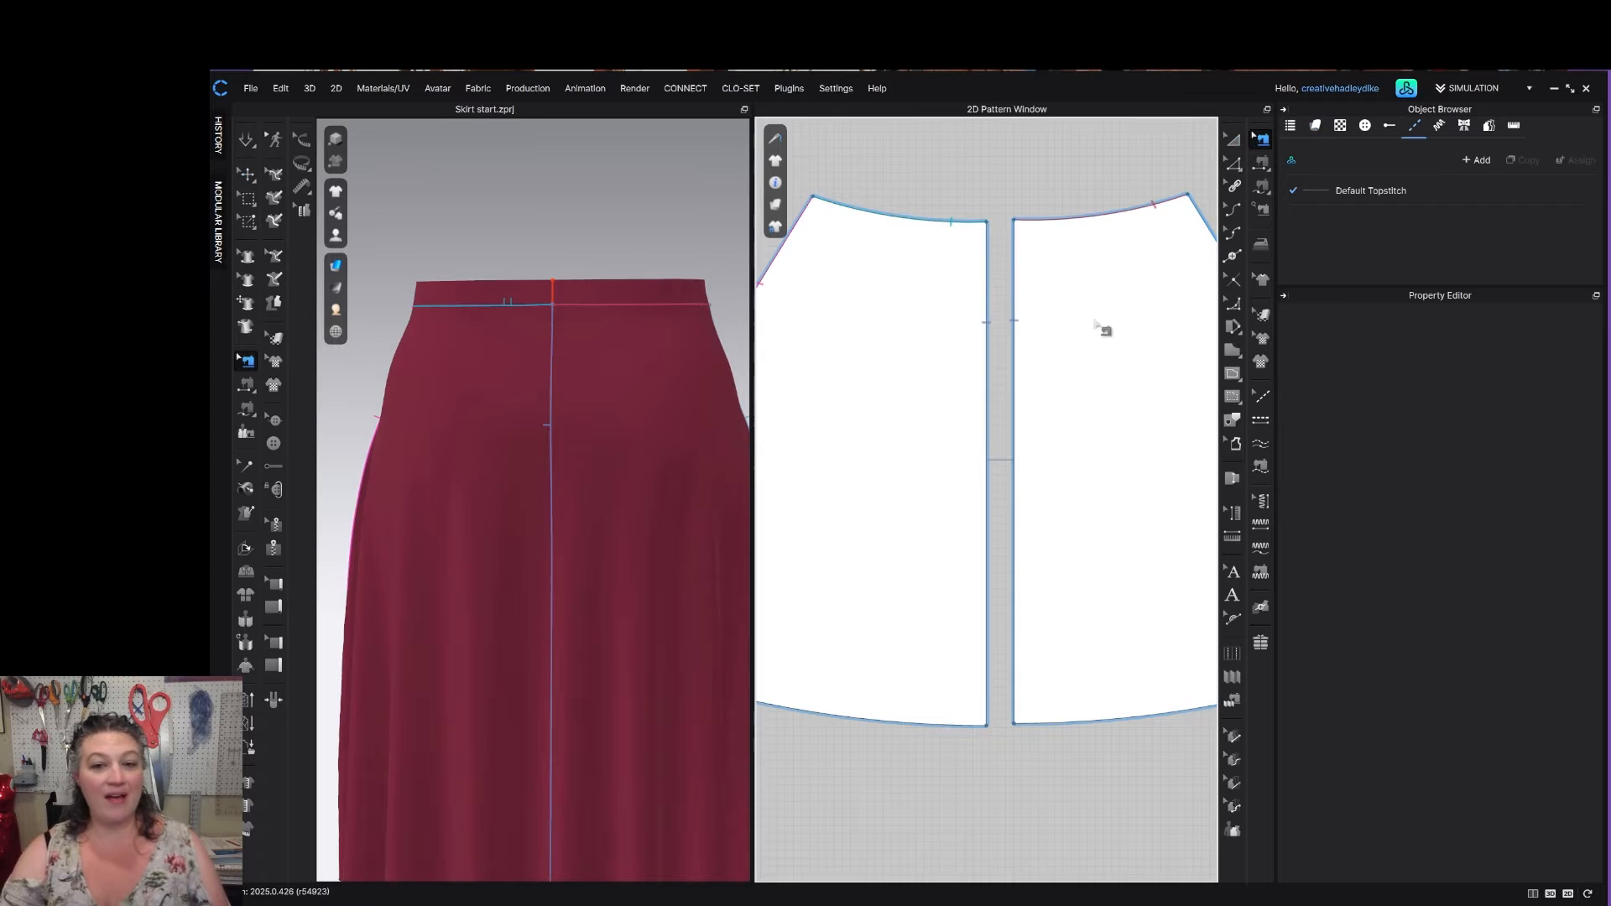
Split the right skirt panel's centre edge into two lines, with the upper line 12 in long.
{"action": "left_click", "coordinate": [1014, 378]}
{"action": "left_click", "coordinate": [988, 328]}
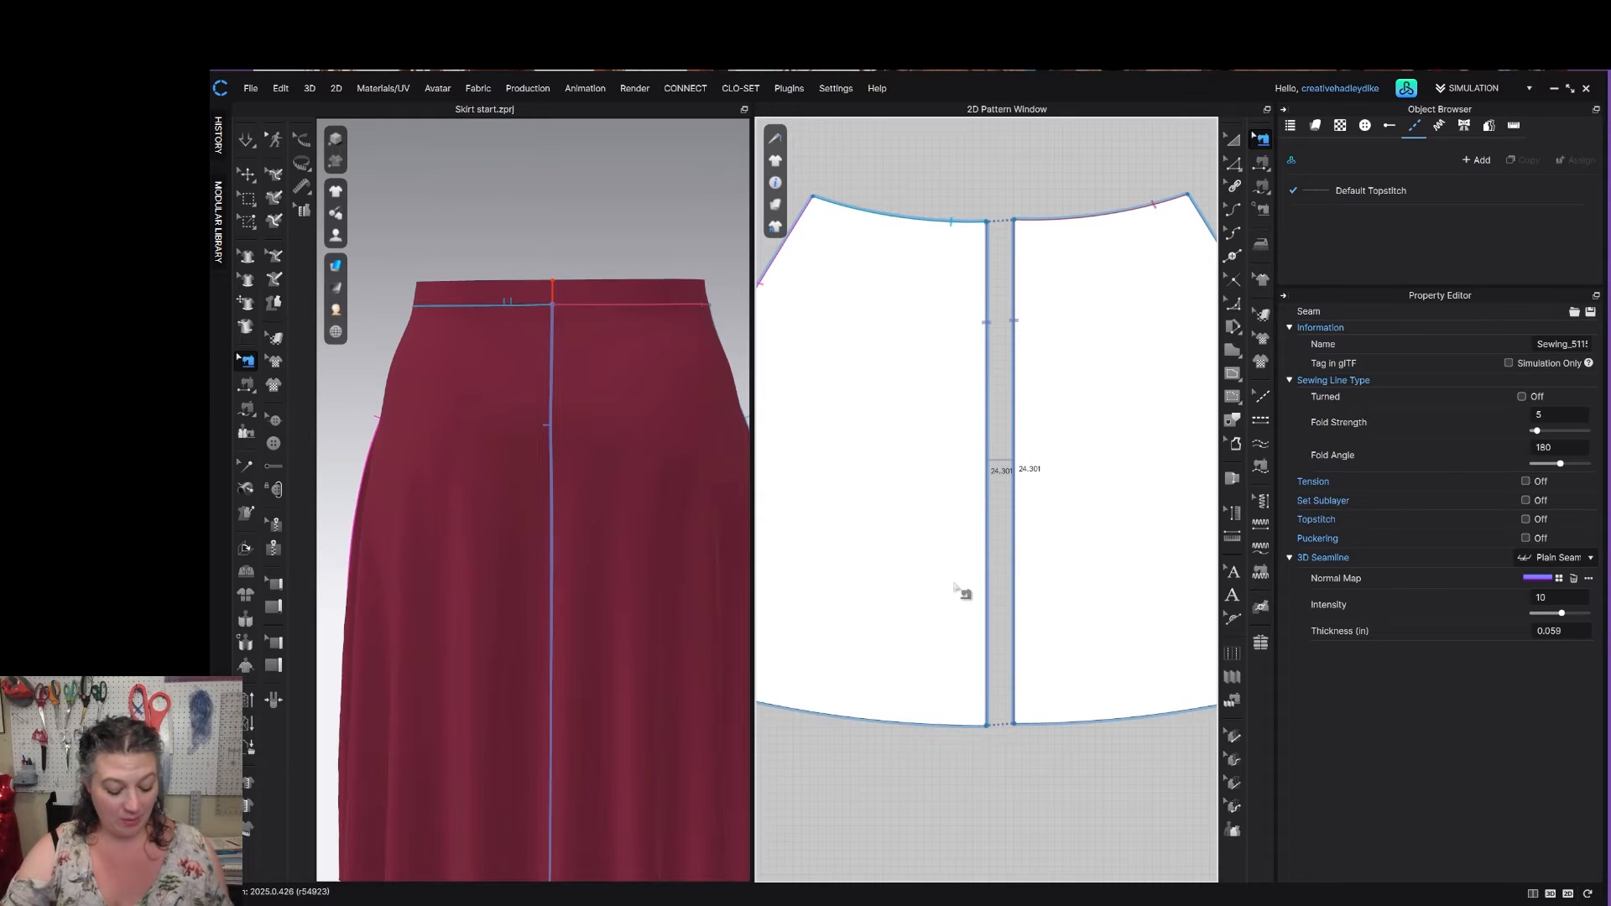
{"action": "key", "text": "z"}
{"action": "right_click", "coordinate": [1017, 406]}
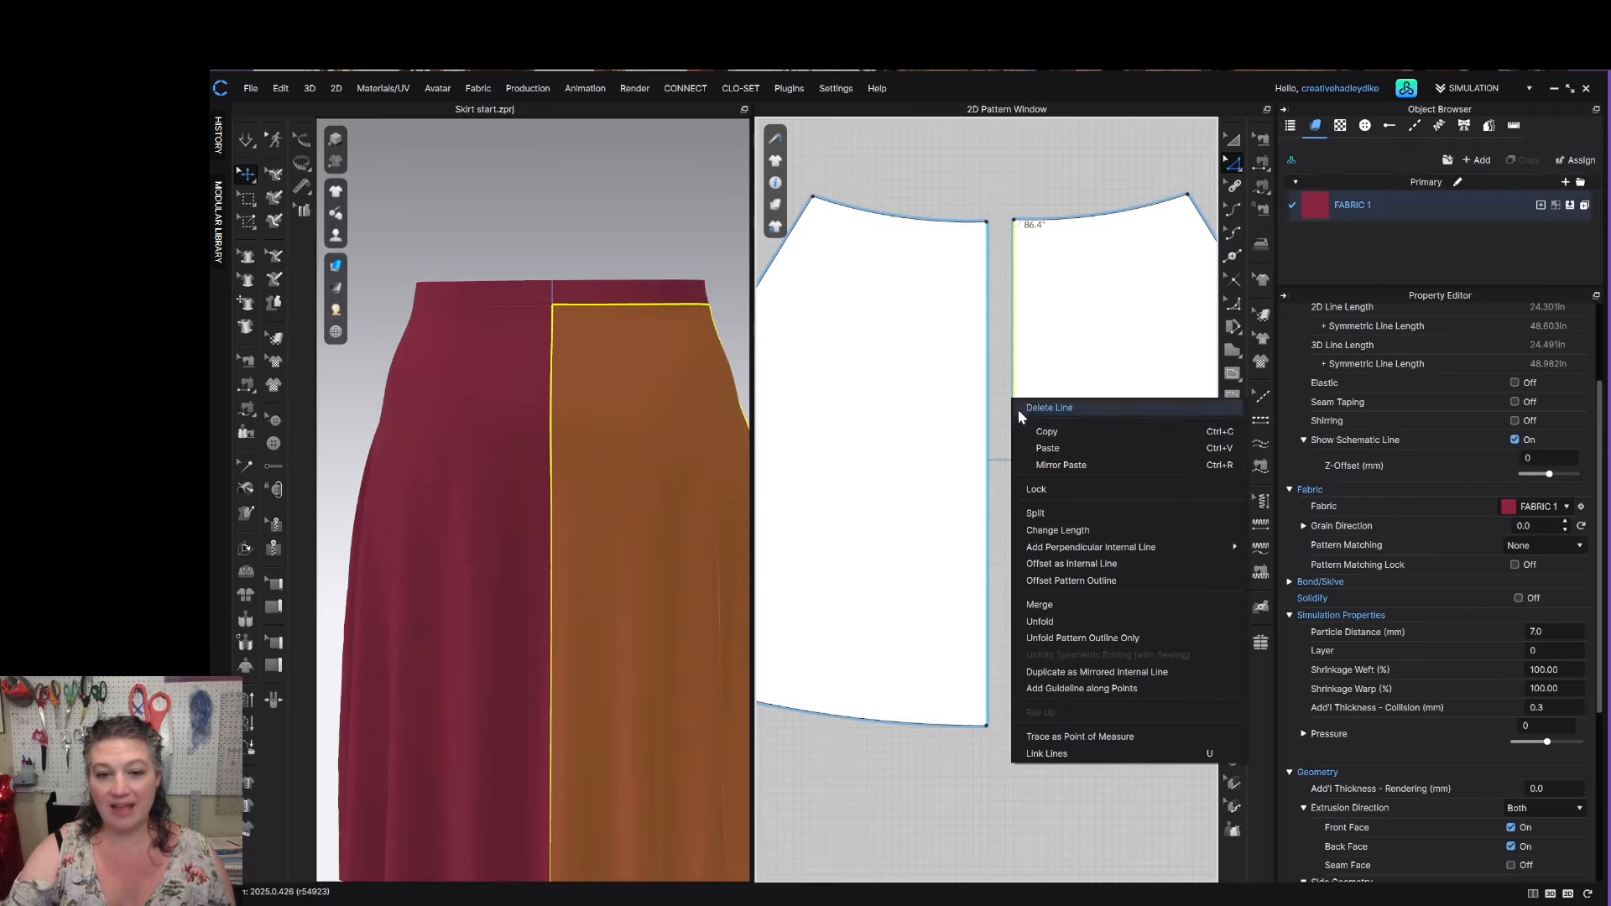
{"action": "left_click", "coordinate": [1035, 513]}
{"action": "left_click_drag", "start_coordinate": [936, 296], "coordinate": [797, 298]}
{"action": "type", "text": "12"}
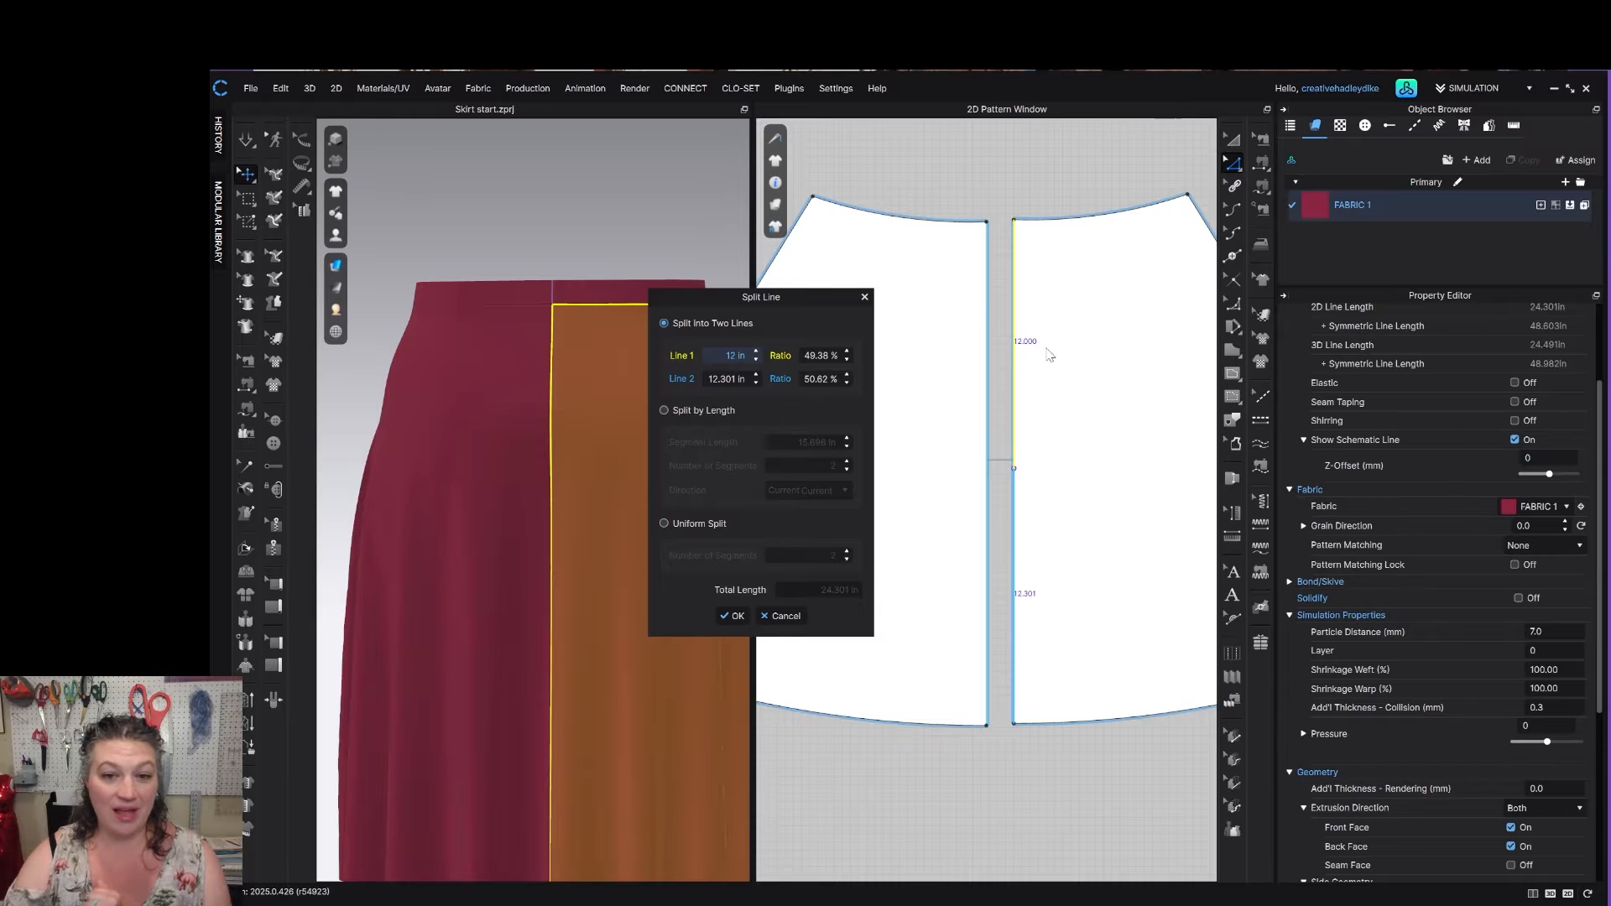
{"action": "left_click", "coordinate": [732, 616]}
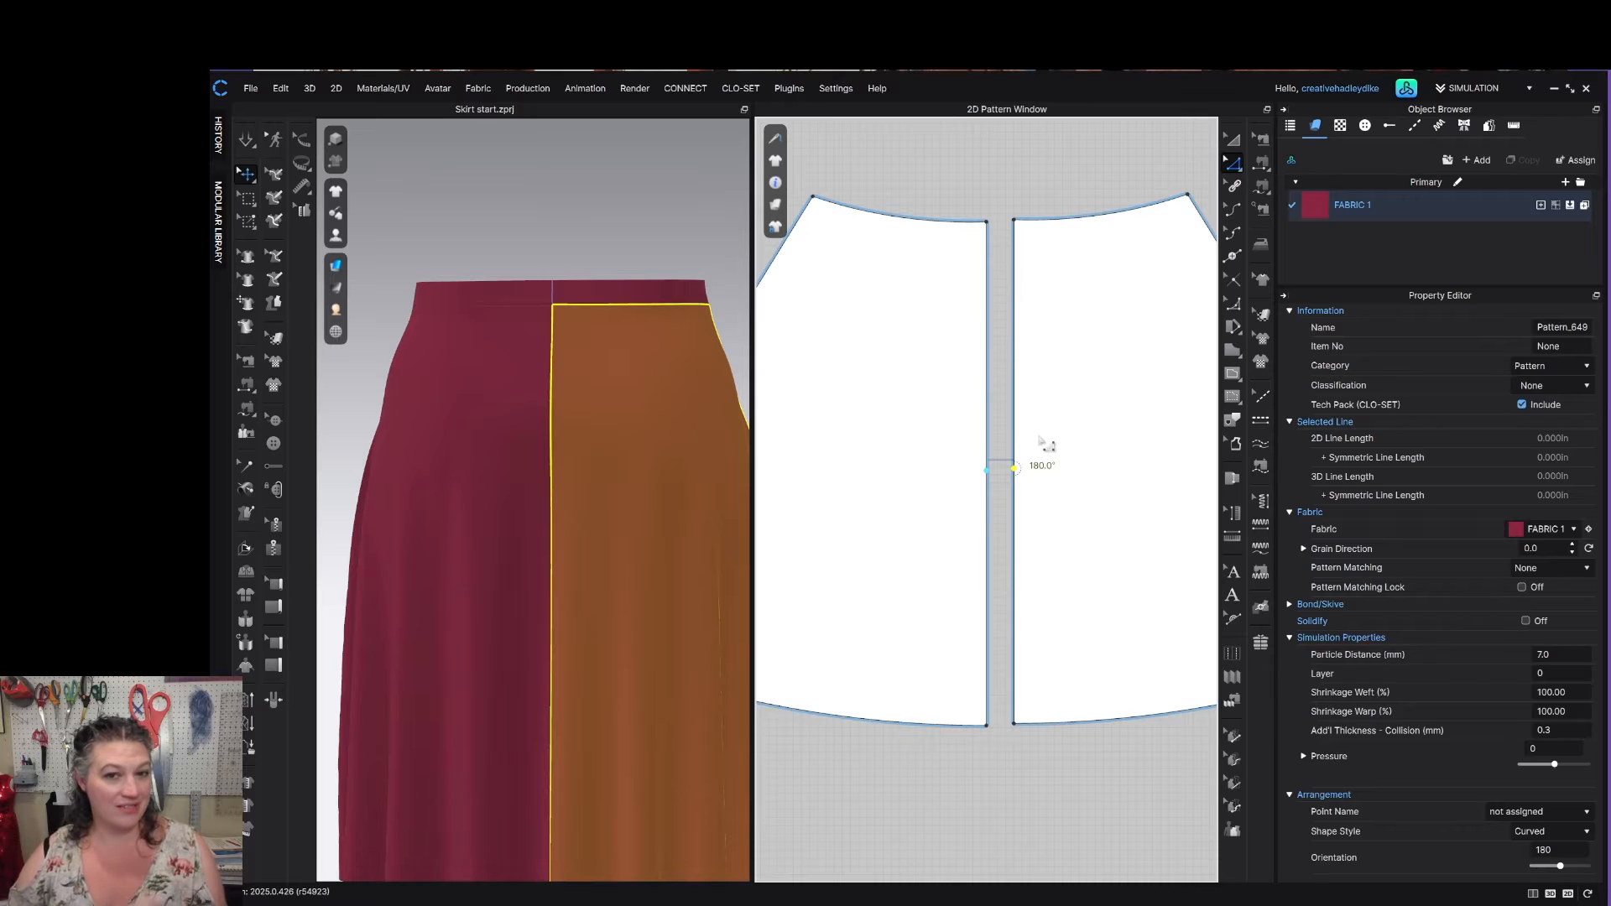
Offset the upper 12 in segment of the centre edge as one internal line at 0.75 in.
{"action": "left_click", "coordinate": [1017, 388]}
{"action": "right_click", "coordinate": [1016, 384]}
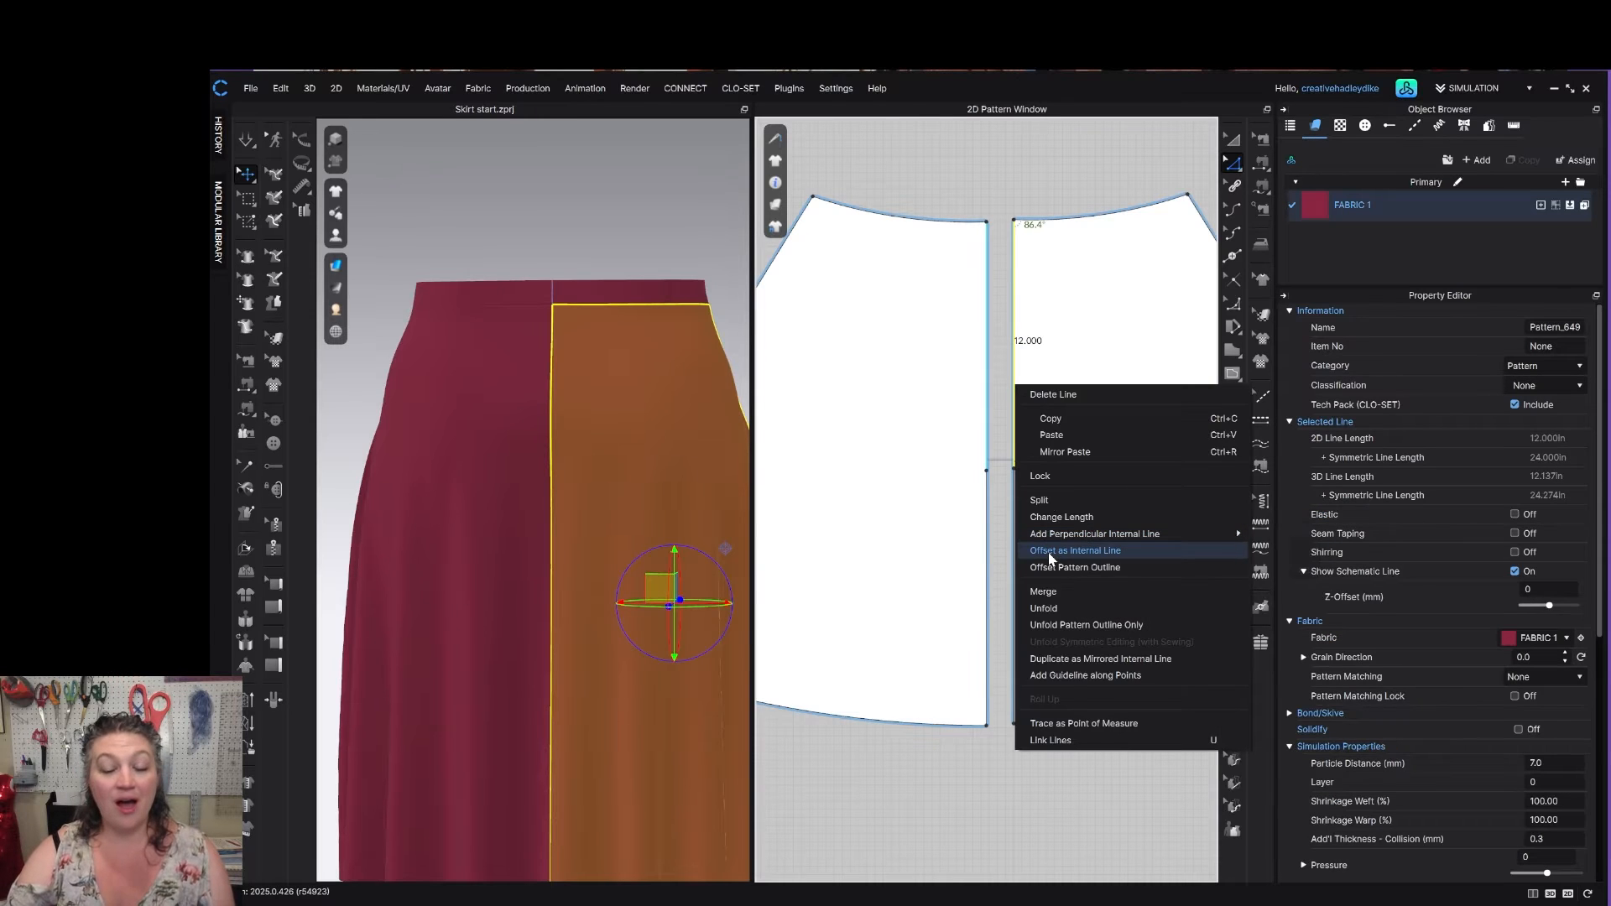
{"action": "left_click", "coordinate": [1075, 550]}
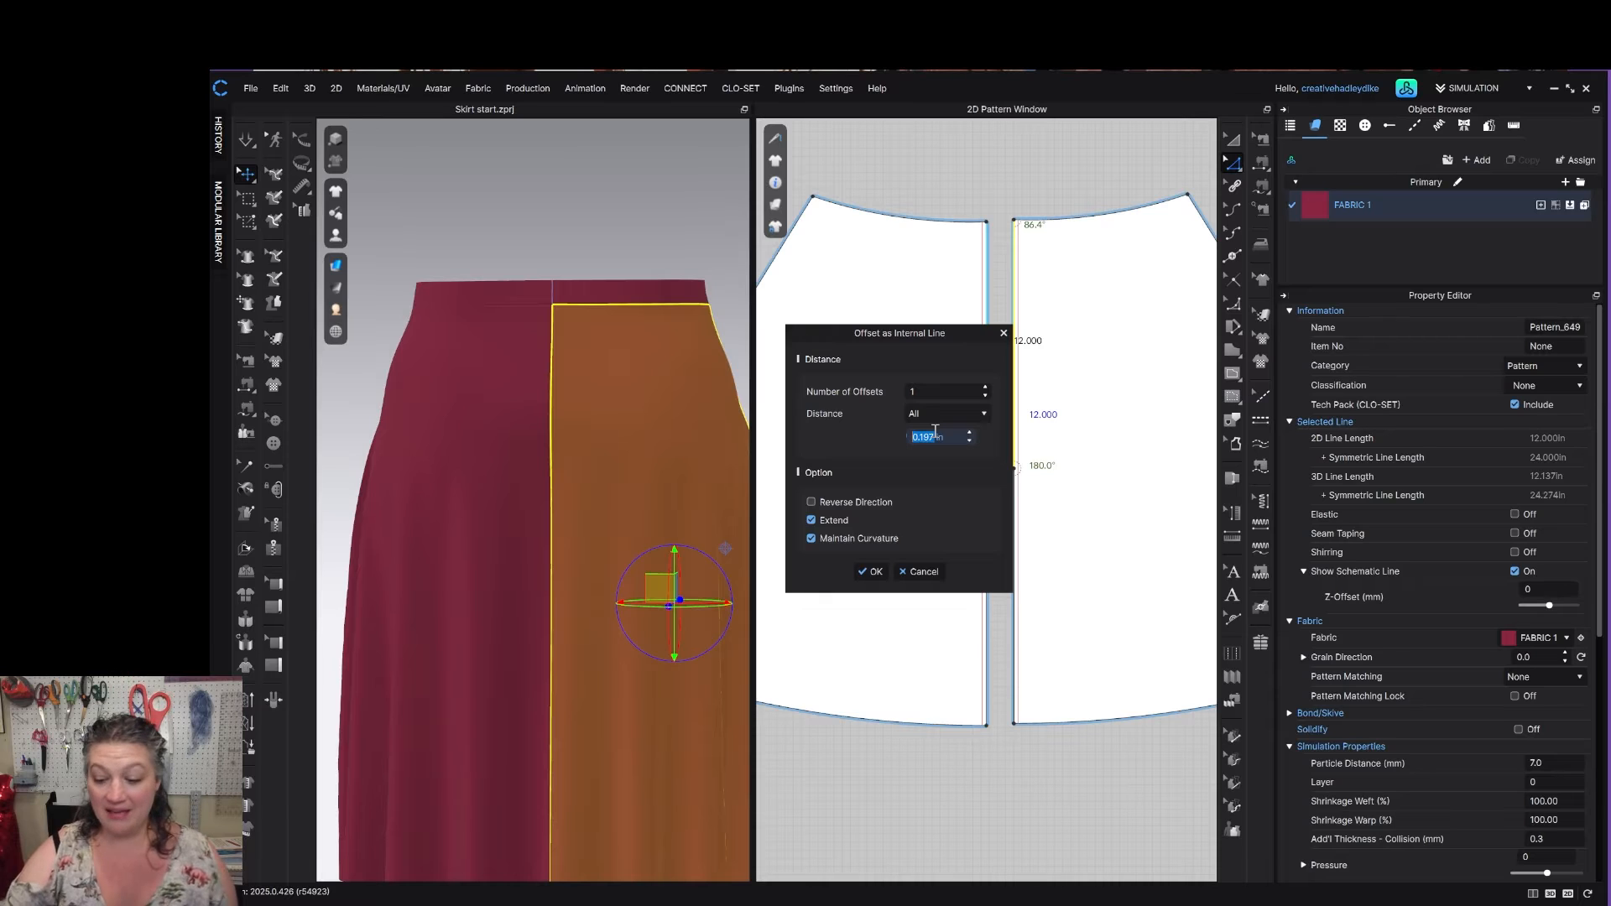
{"action": "type", "text": ".75"}
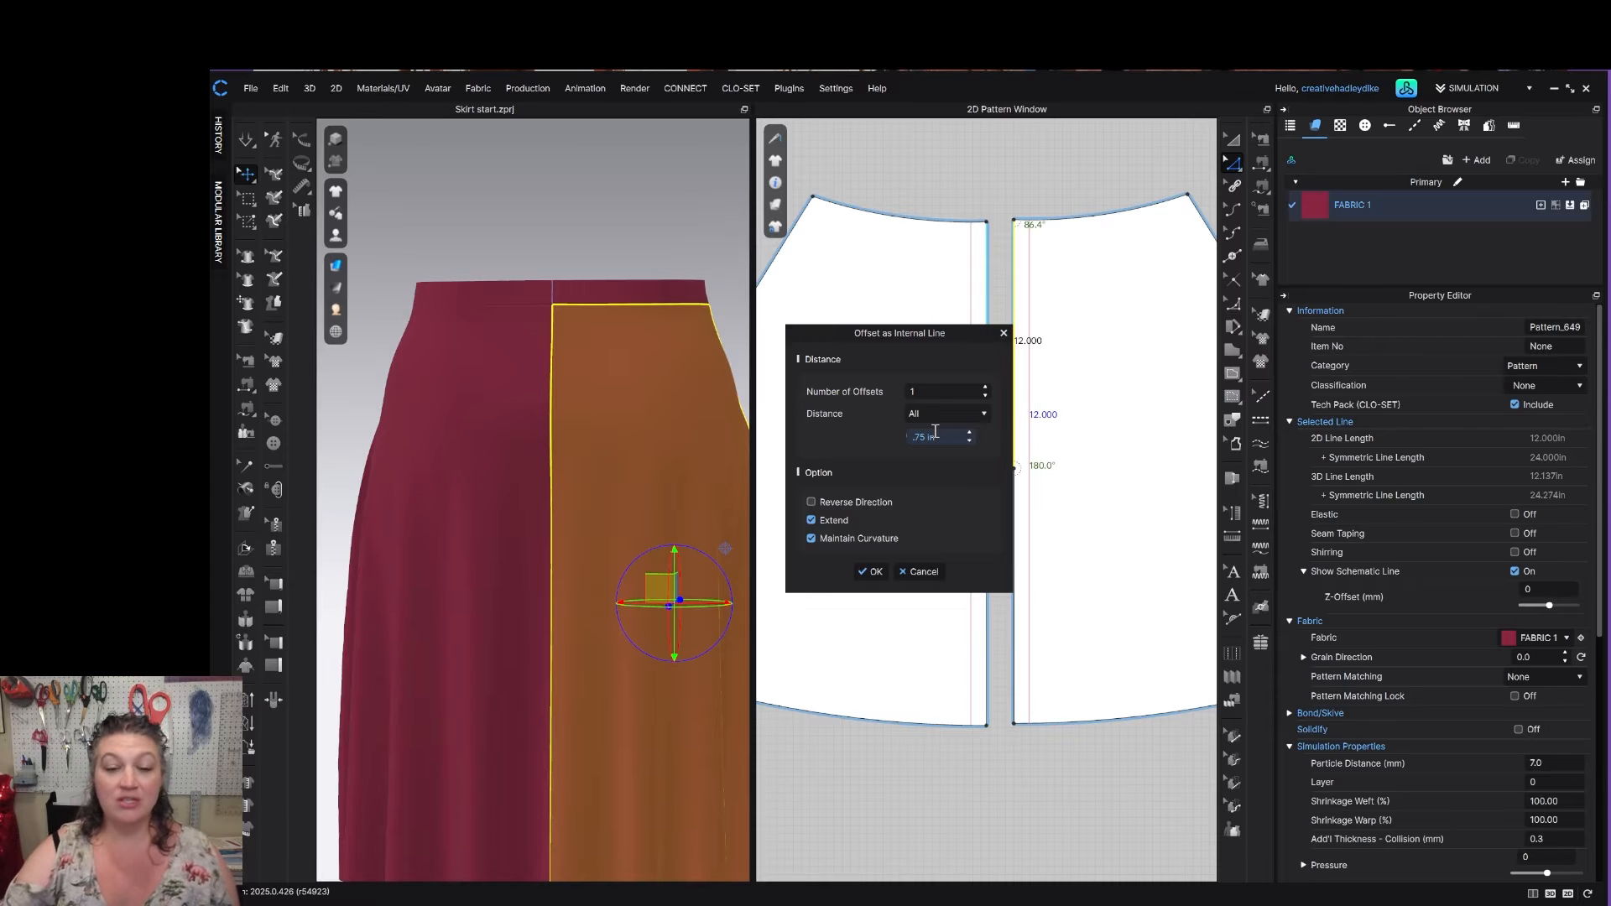
{"action": "left_click", "coordinate": [871, 571]}
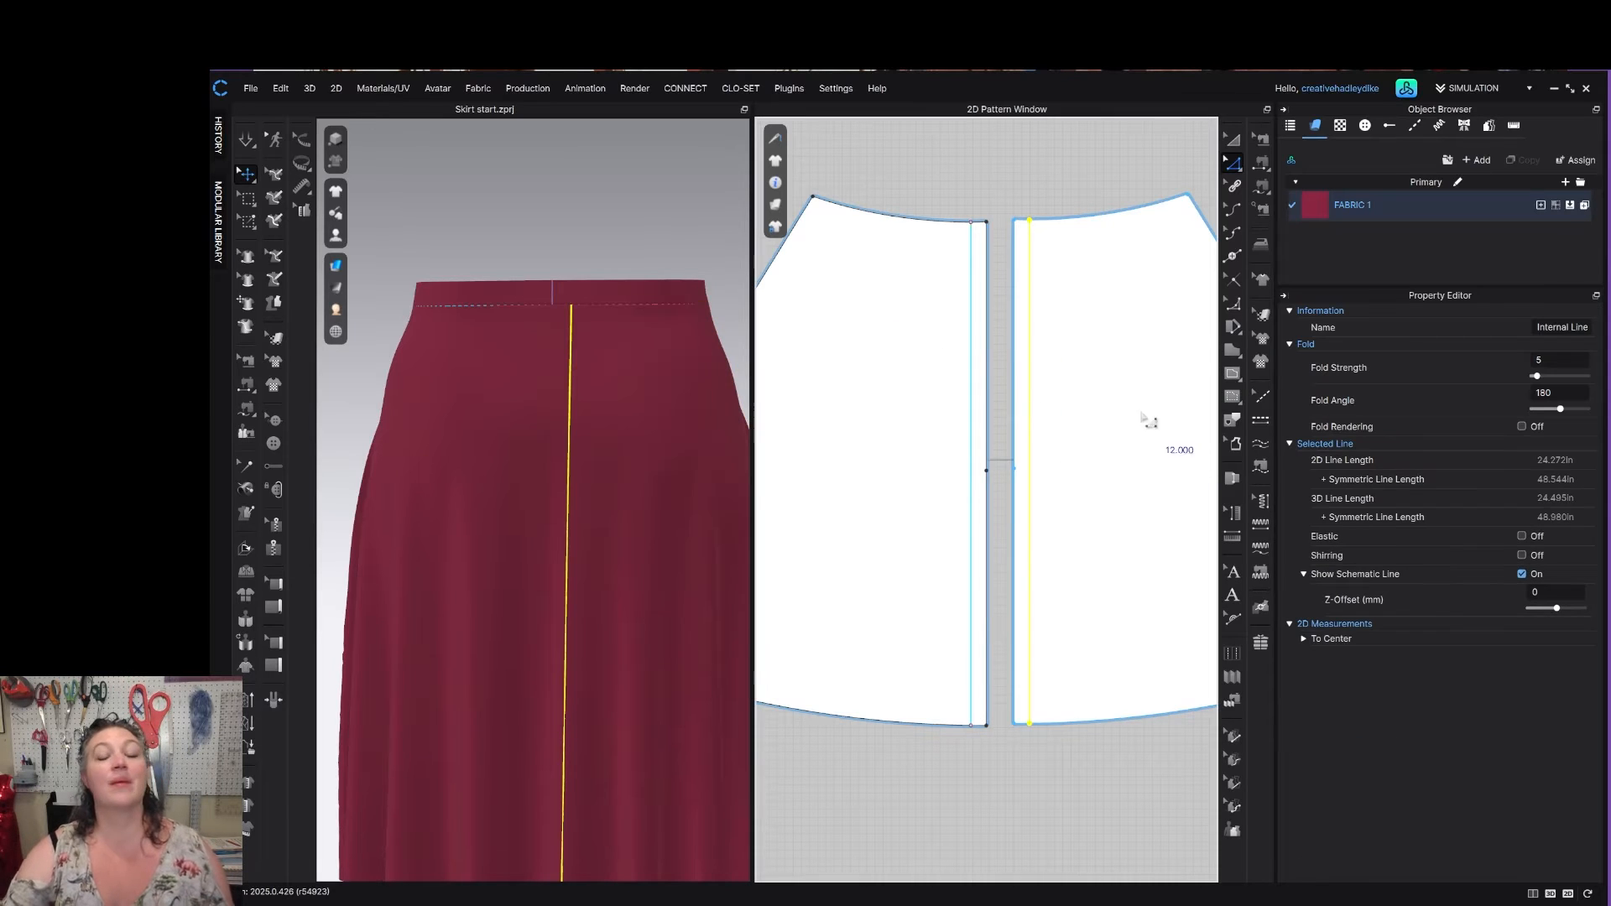
Draw a horizontal internal line from the centre edge's split point across to the offset internal line.
{"action": "scroll", "coordinate": [1047, 422], "scroll_direction": "up", "scroll_amount": 6}
{"action": "left_click", "coordinate": [980, 624]}
{"action": "scroll", "coordinate": [982, 623], "scroll_direction": "down", "scroll_amount": 5}
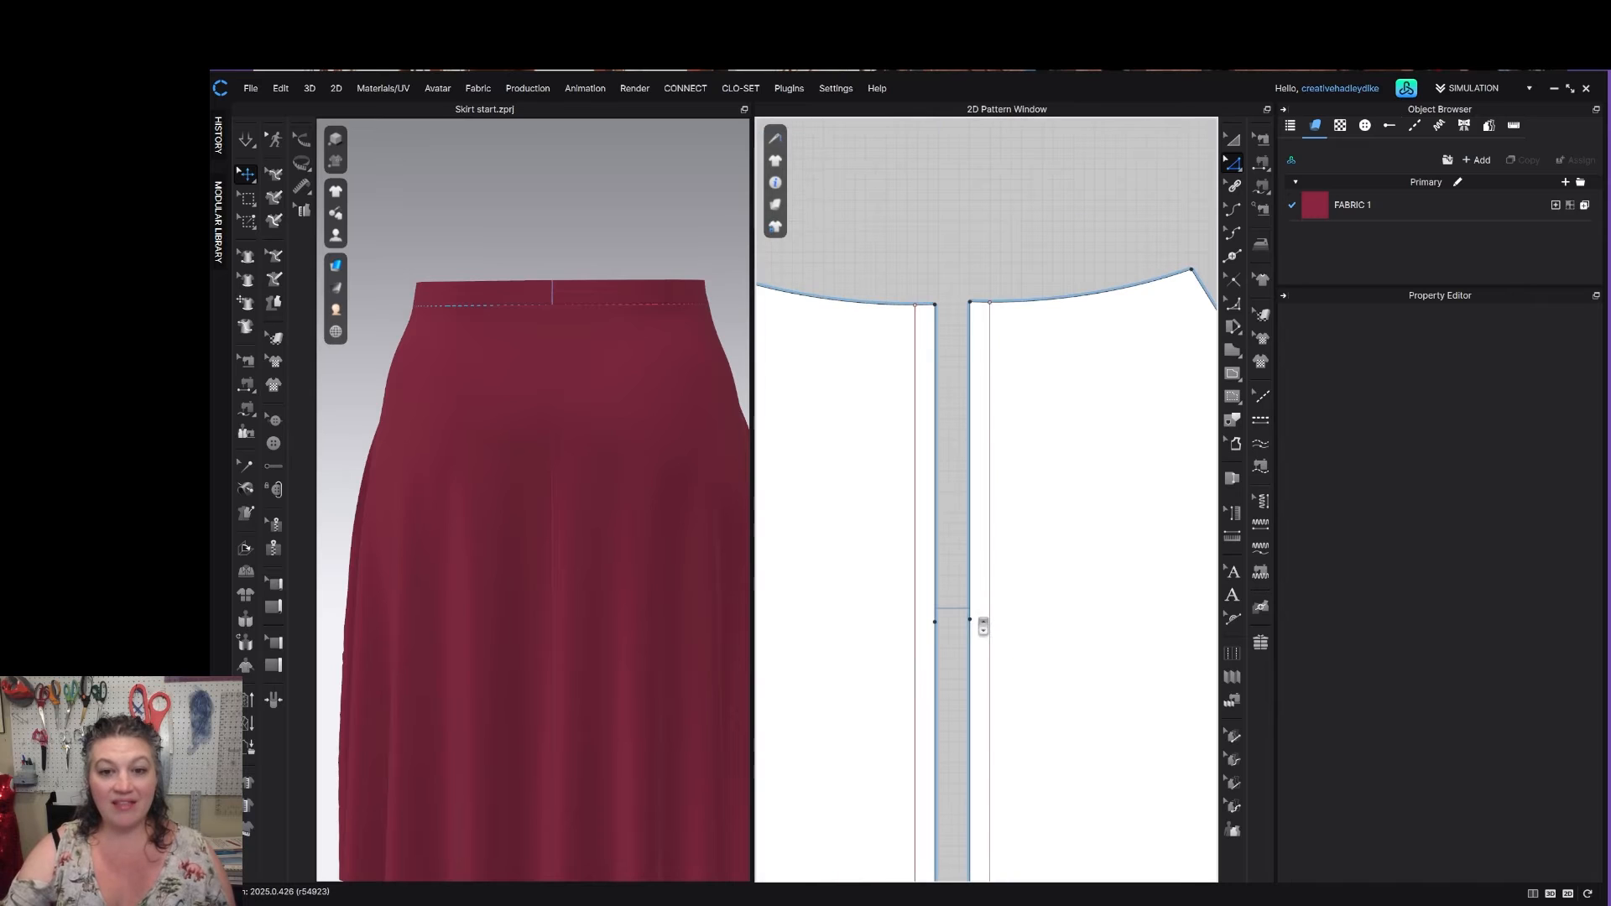
{"action": "scroll", "coordinate": [950, 623], "scroll_direction": "up", "scroll_amount": 4}
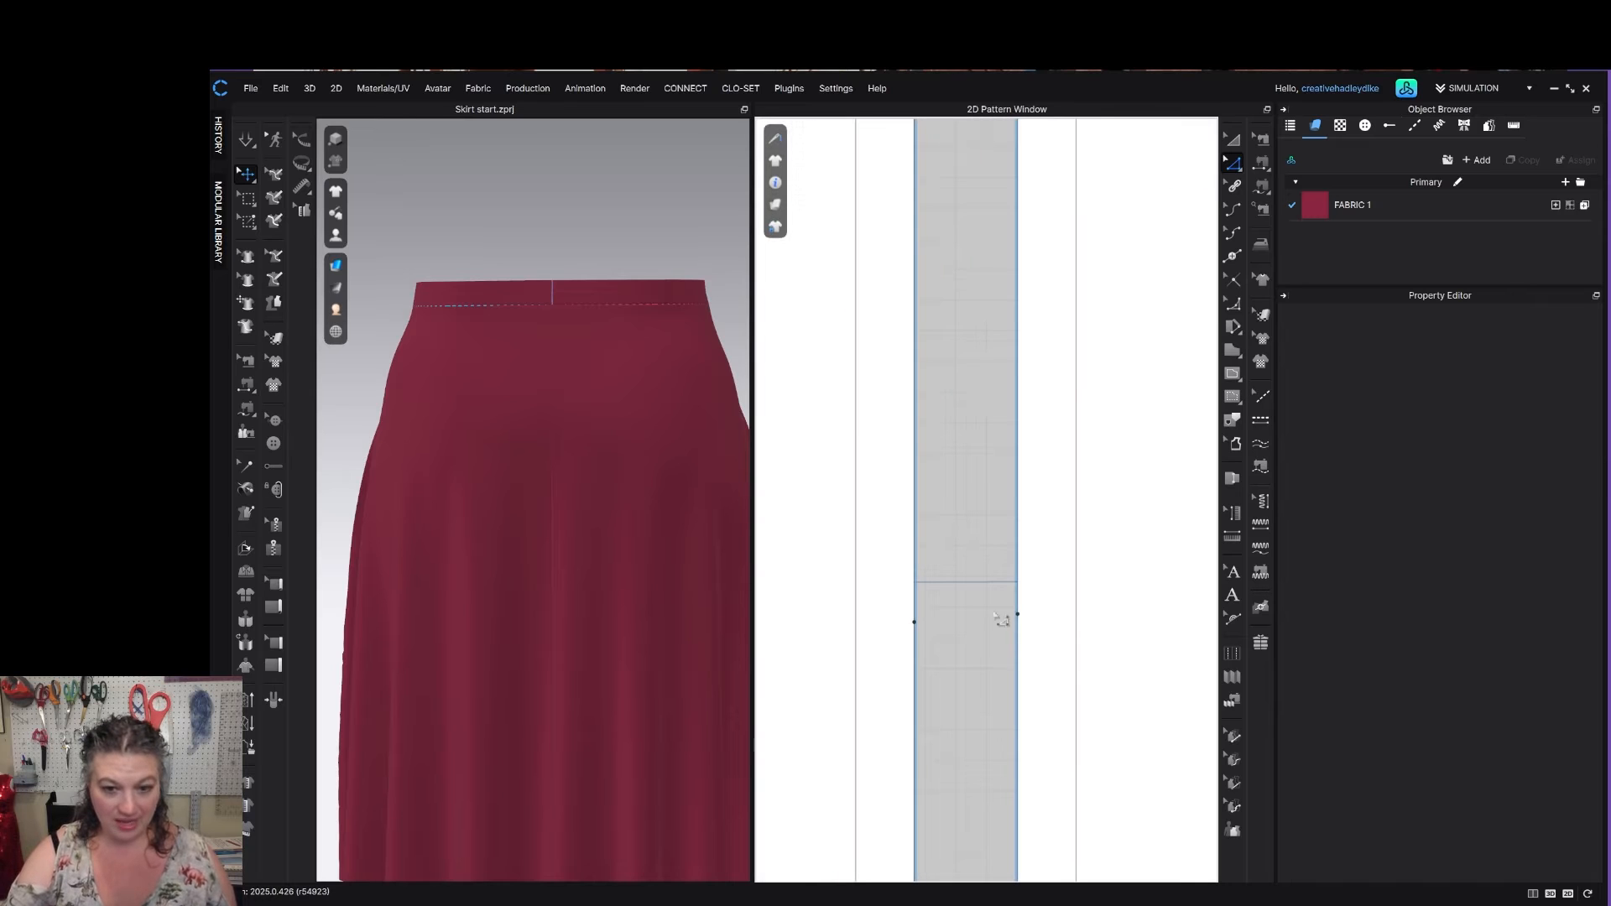
{"action": "key", "text": "s"}
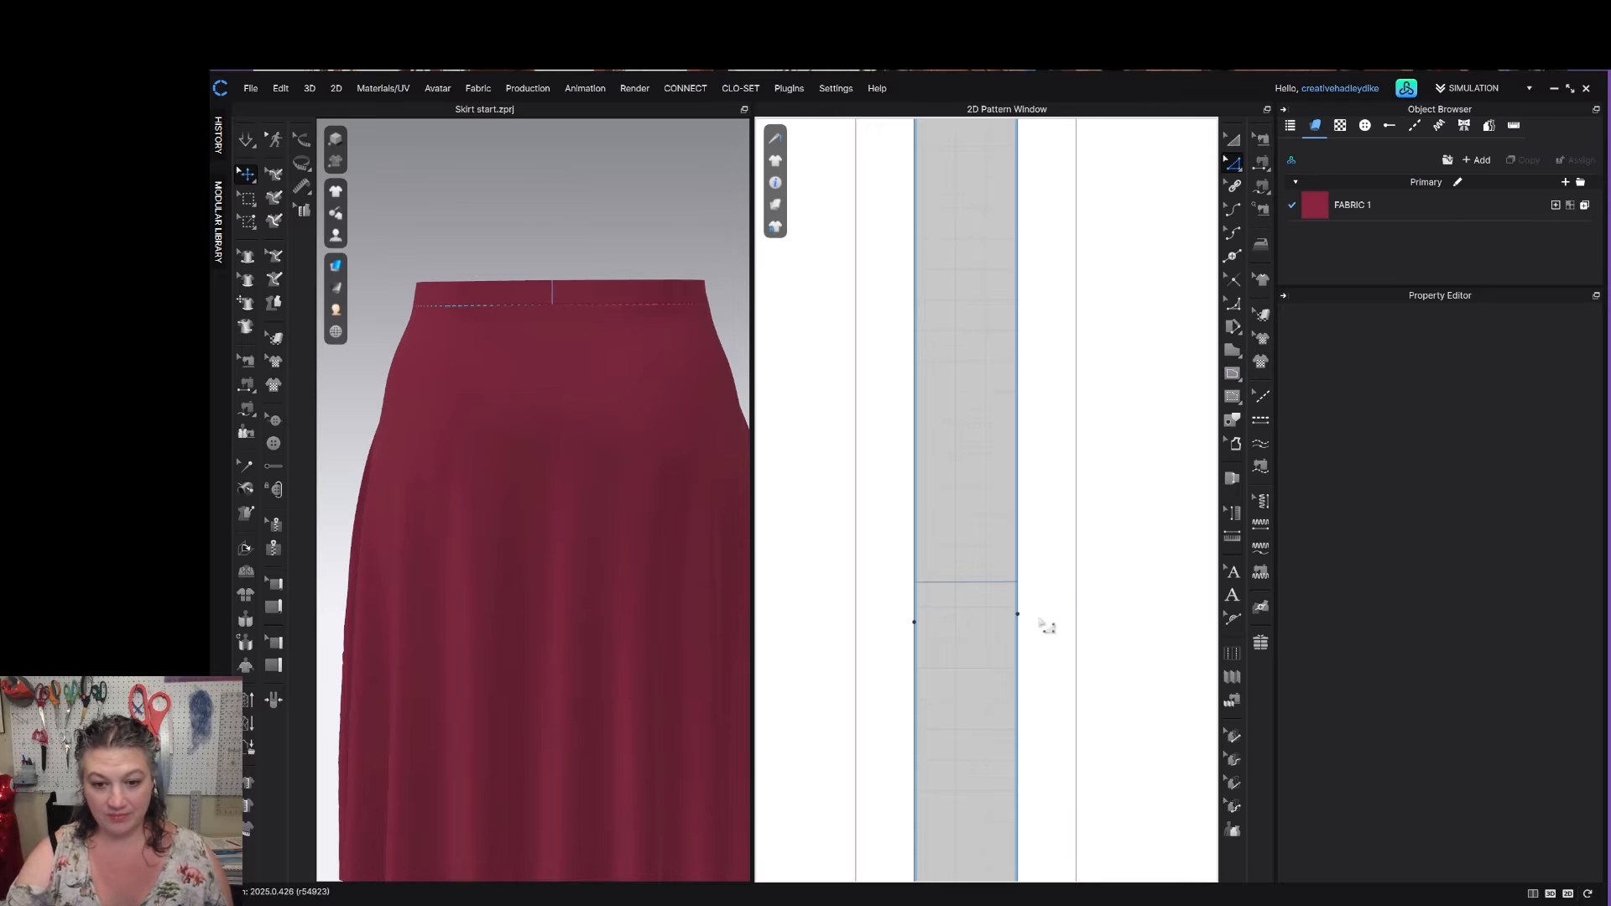
{"action": "left_click", "coordinate": [1018, 614]}
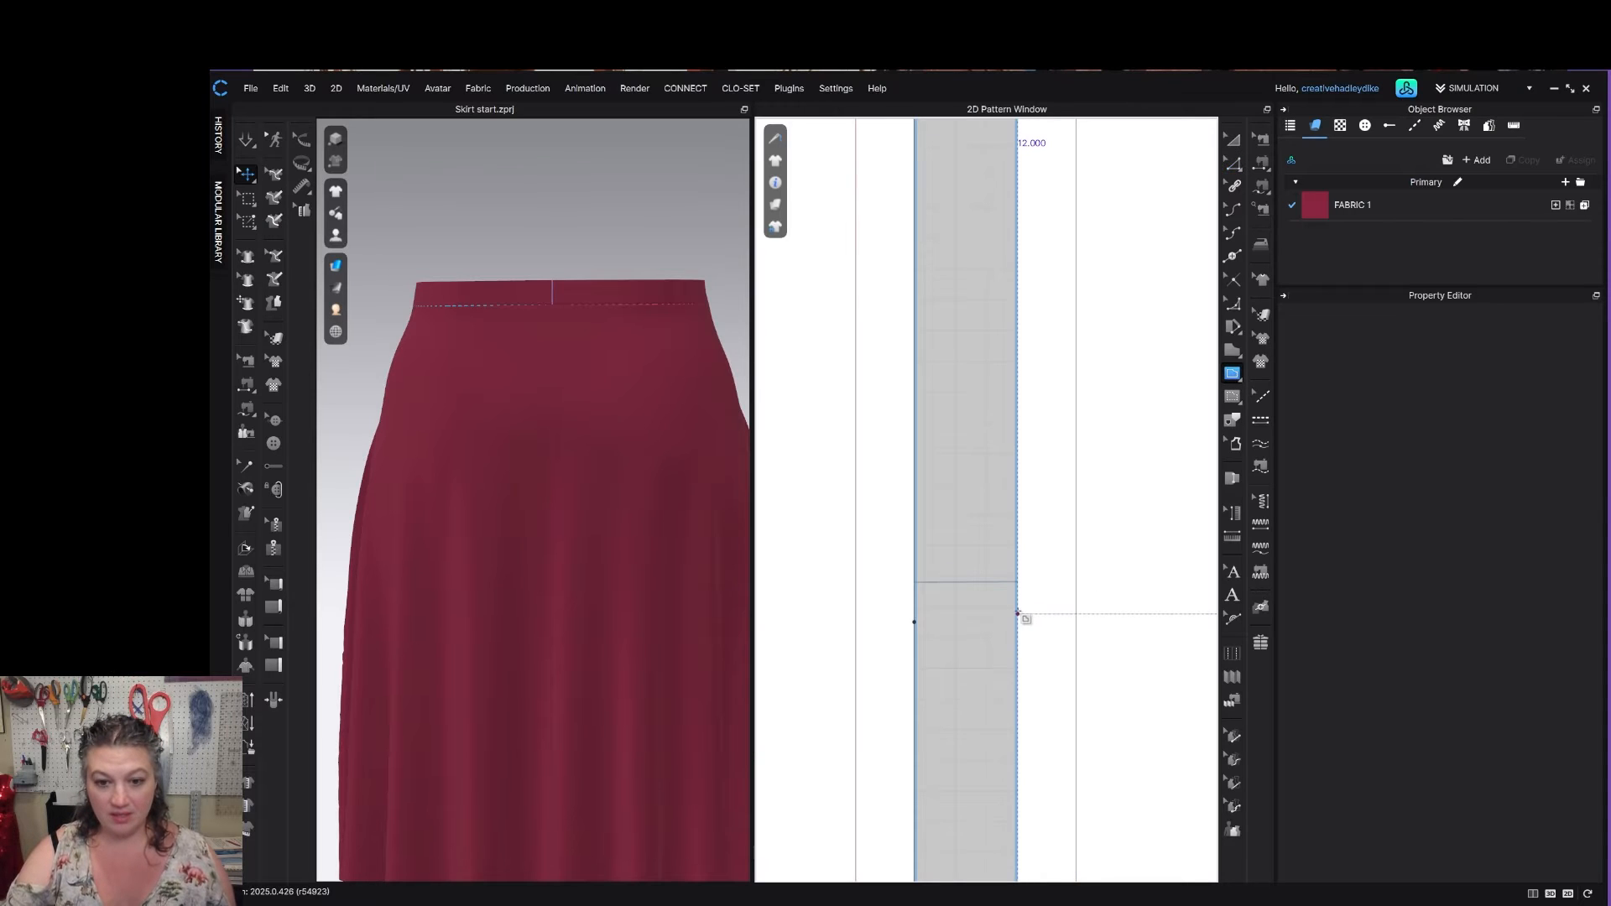
{"action": "left_click", "coordinate": [1077, 615]}
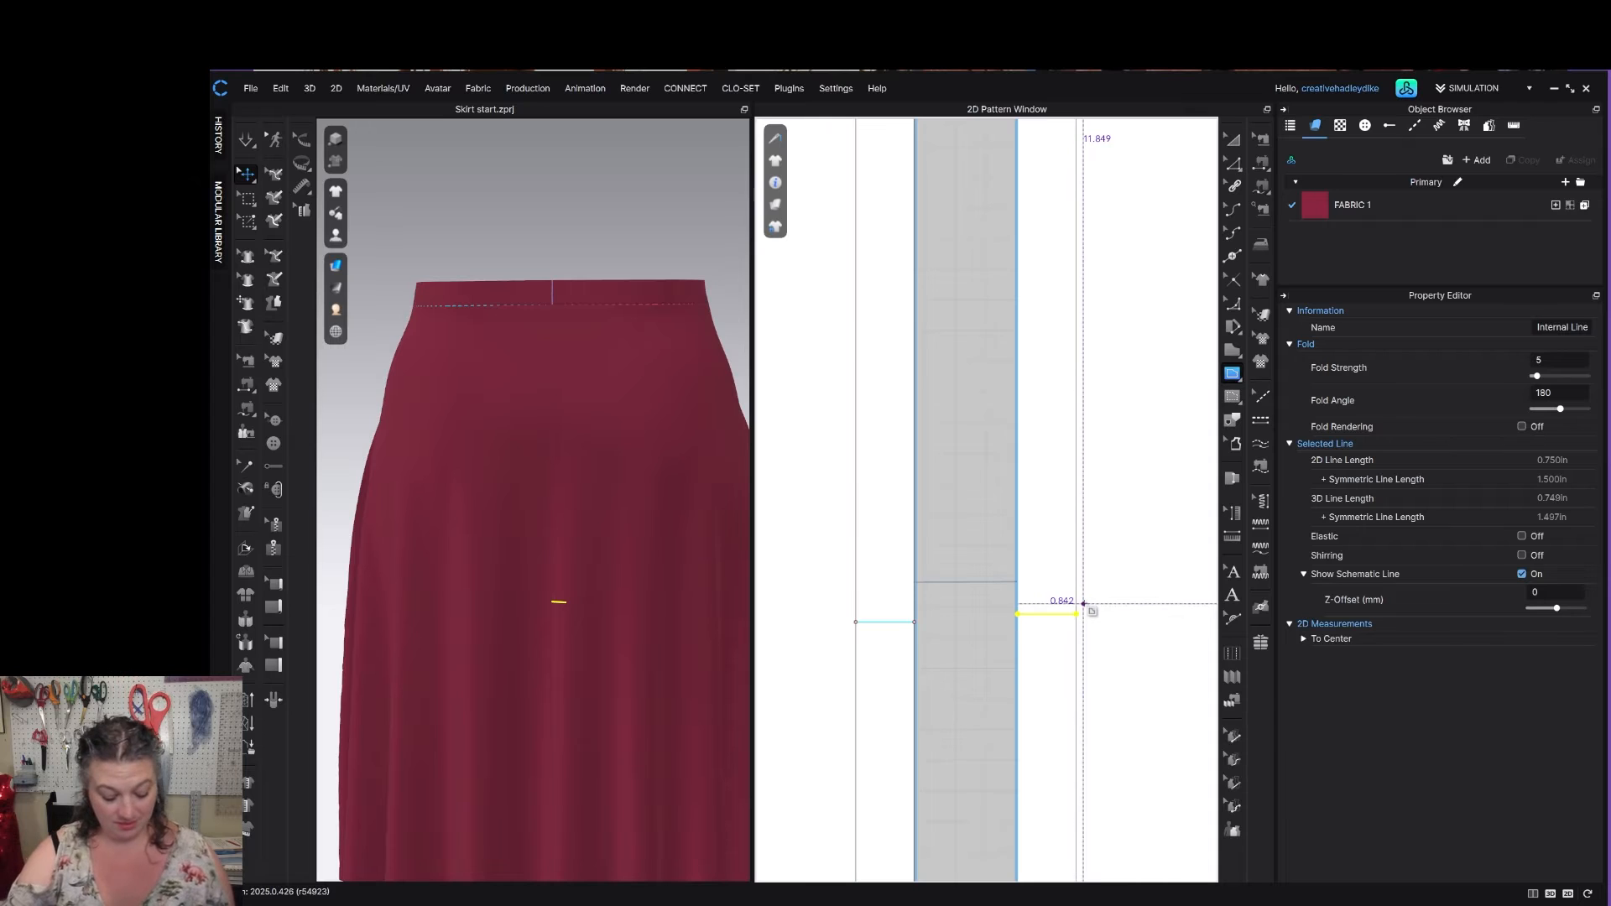
Add a point to the offset internal line where the short horizontal line meets it, and check both resulting segments.
{"action": "key", "text": "z"}
{"action": "right_click", "coordinate": [1089, 572]}
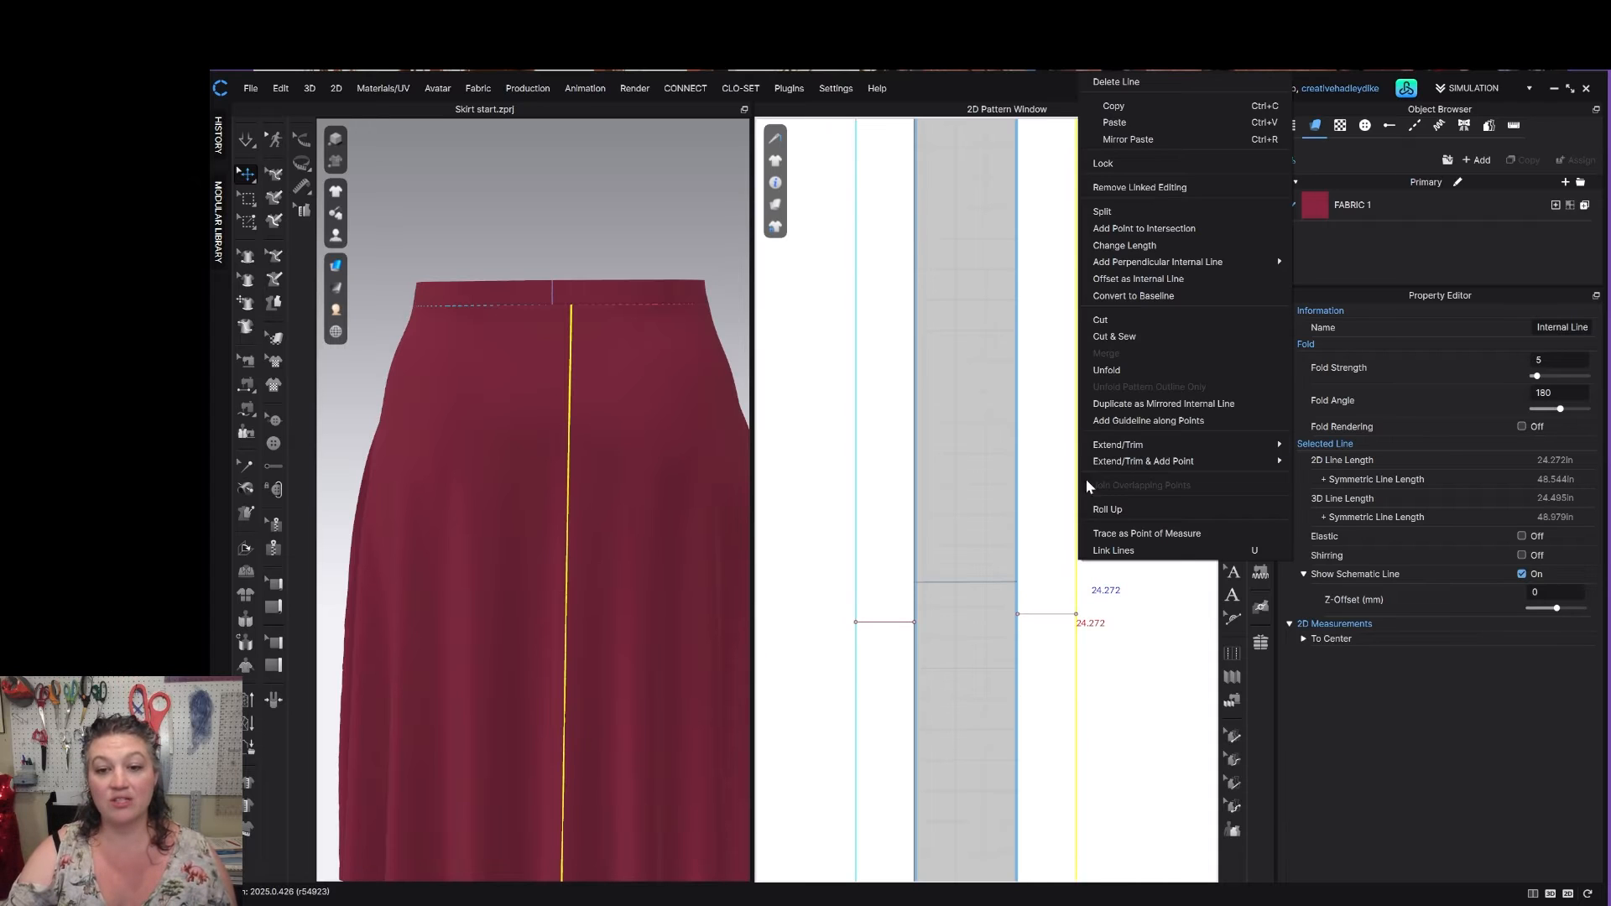
{"action": "left_click", "coordinate": [1143, 234]}
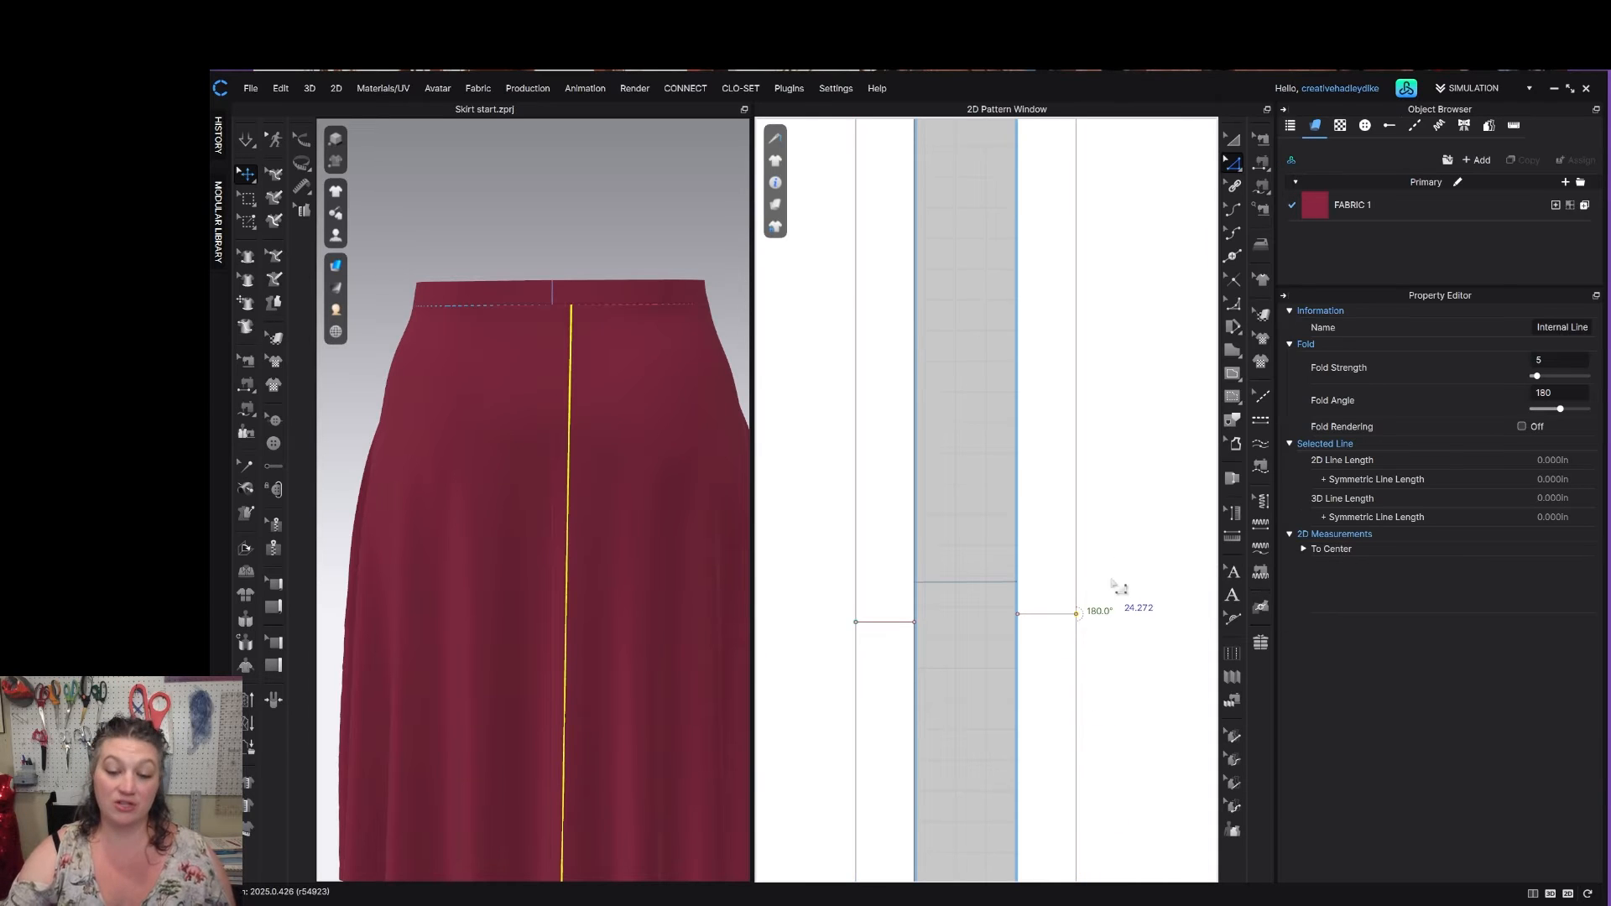
{"action": "scroll", "coordinate": [1118, 579], "scroll_direction": "down", "scroll_amount": 4}
{"action": "left_click", "coordinate": [1027, 455]}
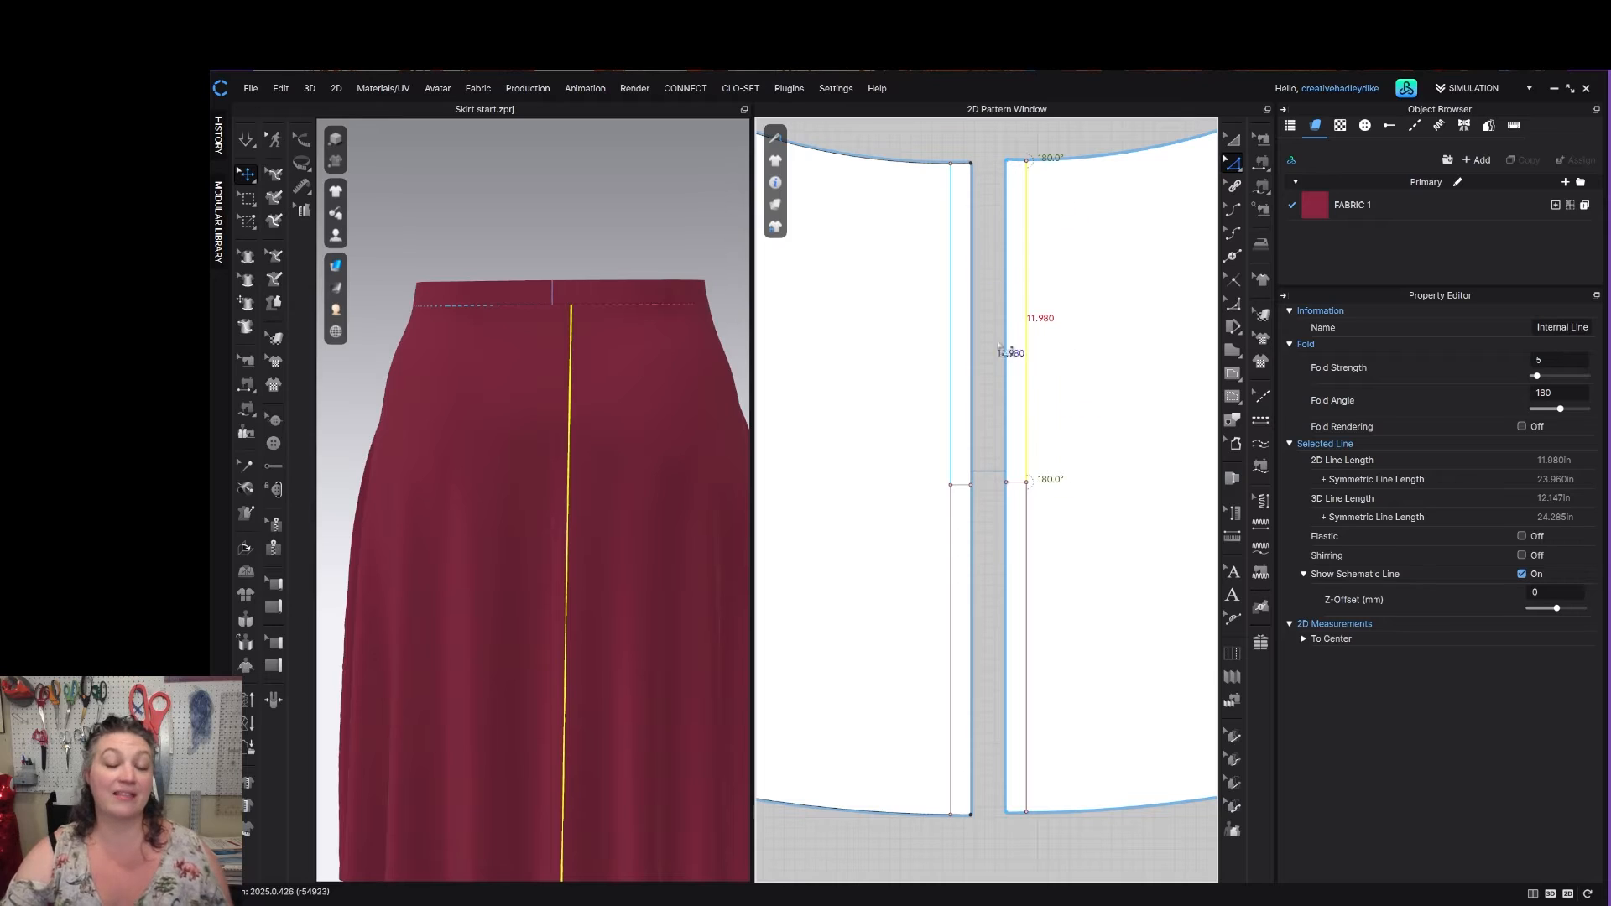
{"action": "left_click", "coordinate": [1027, 561]}
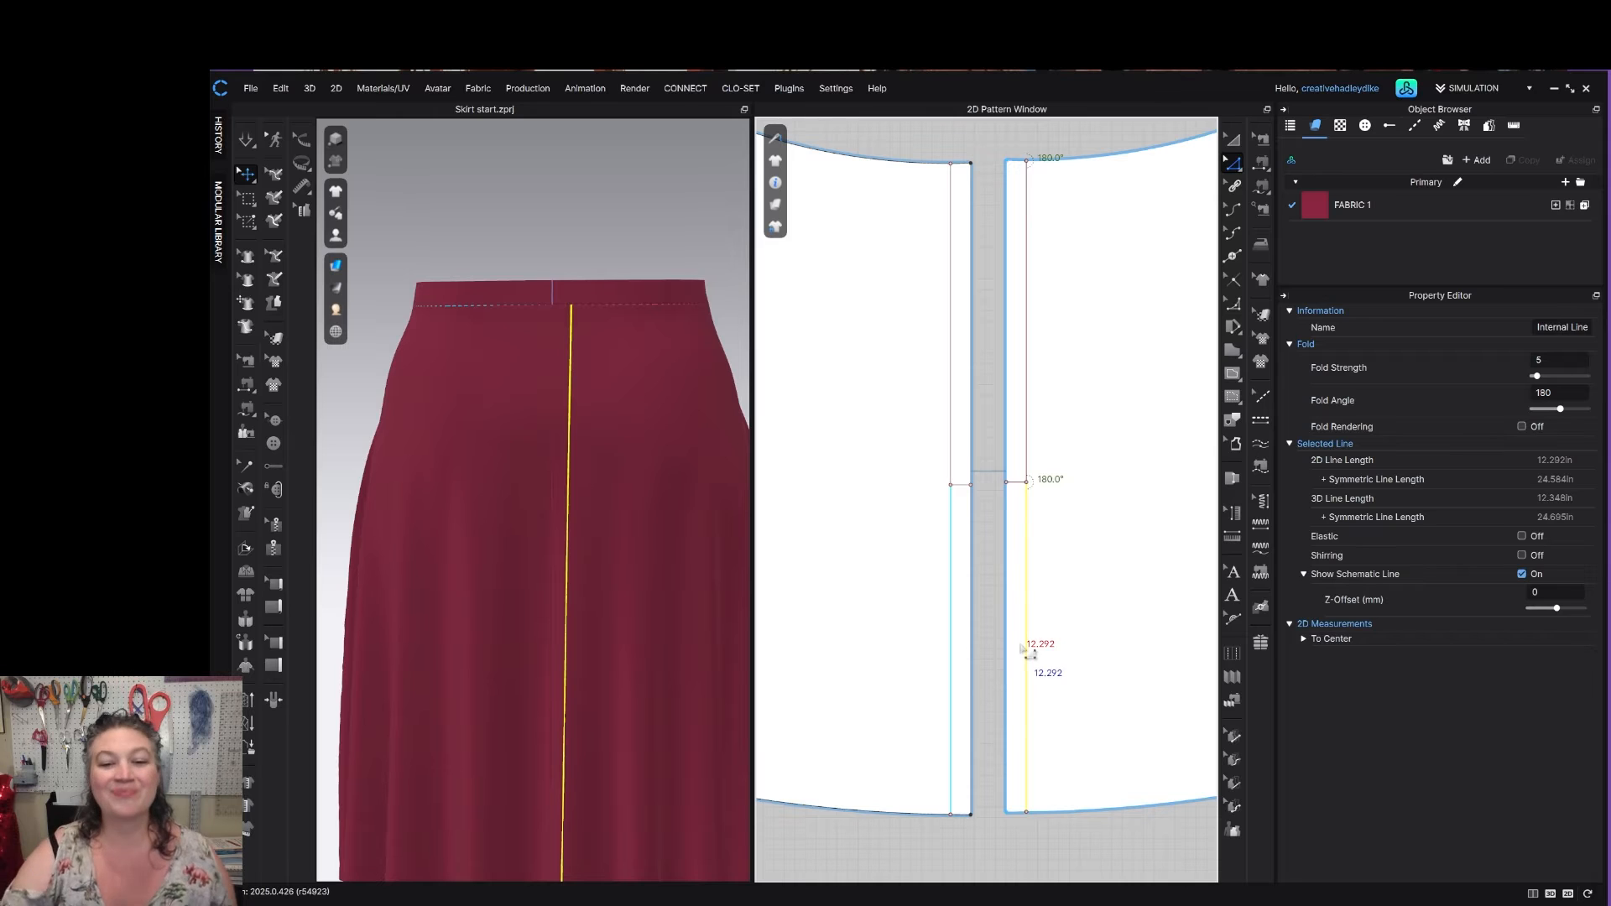
{"action": "left_click", "coordinate": [1003, 592]}
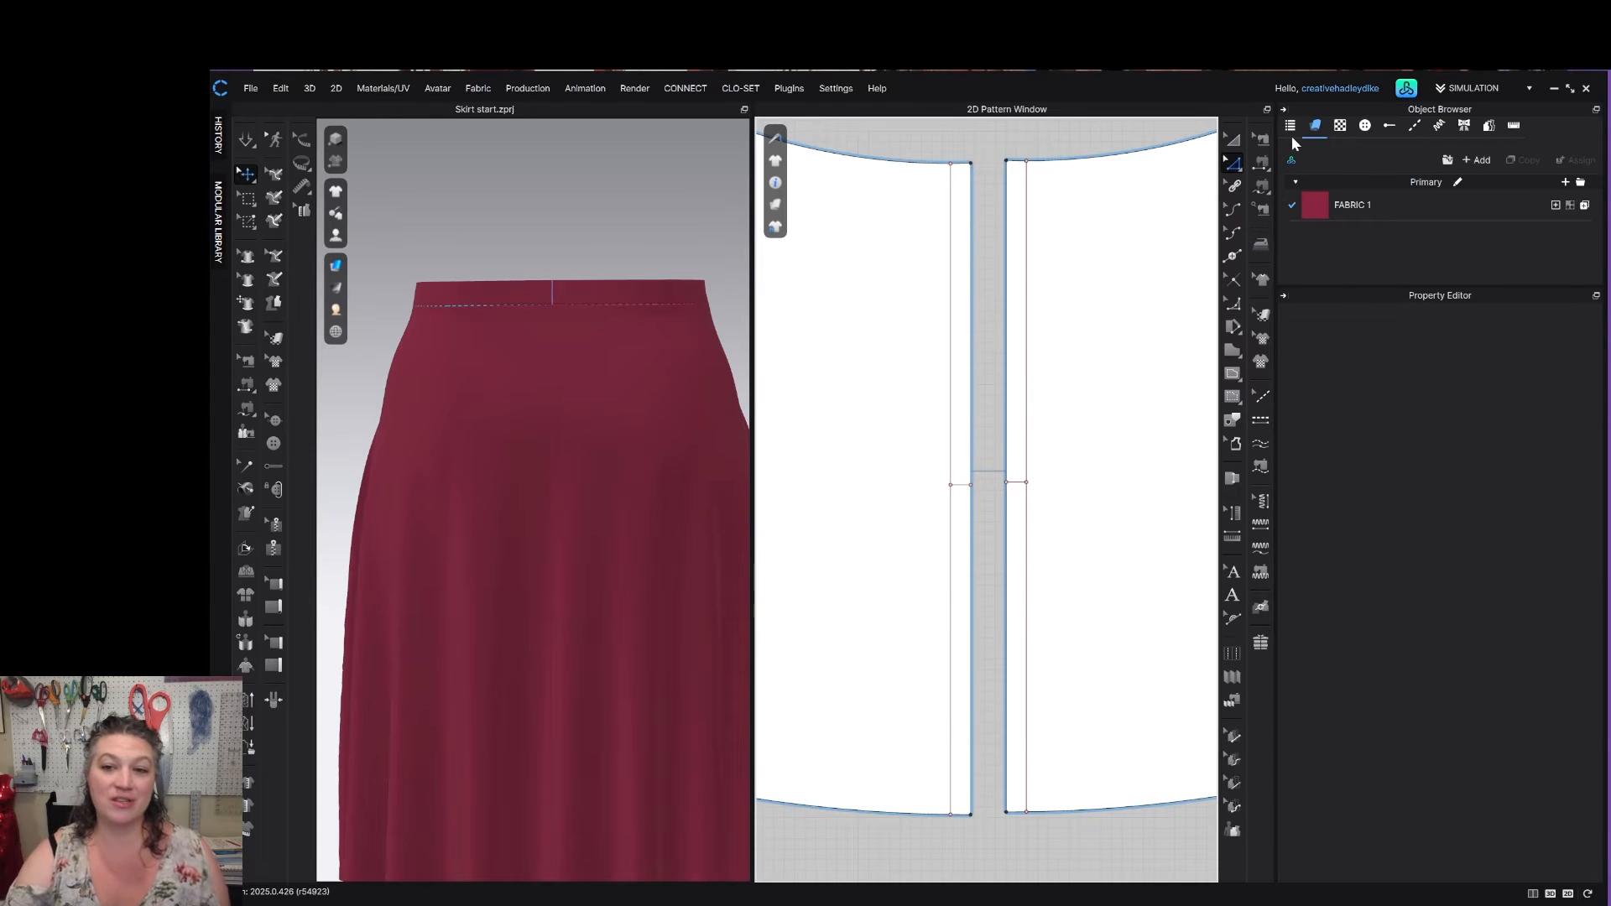
Shorten the centre seam on both panels so it starts at the 12 in split point, and simulate the opening.
{"action": "left_click", "coordinate": [1261, 139]}
{"action": "left_click", "coordinate": [1004, 330]}
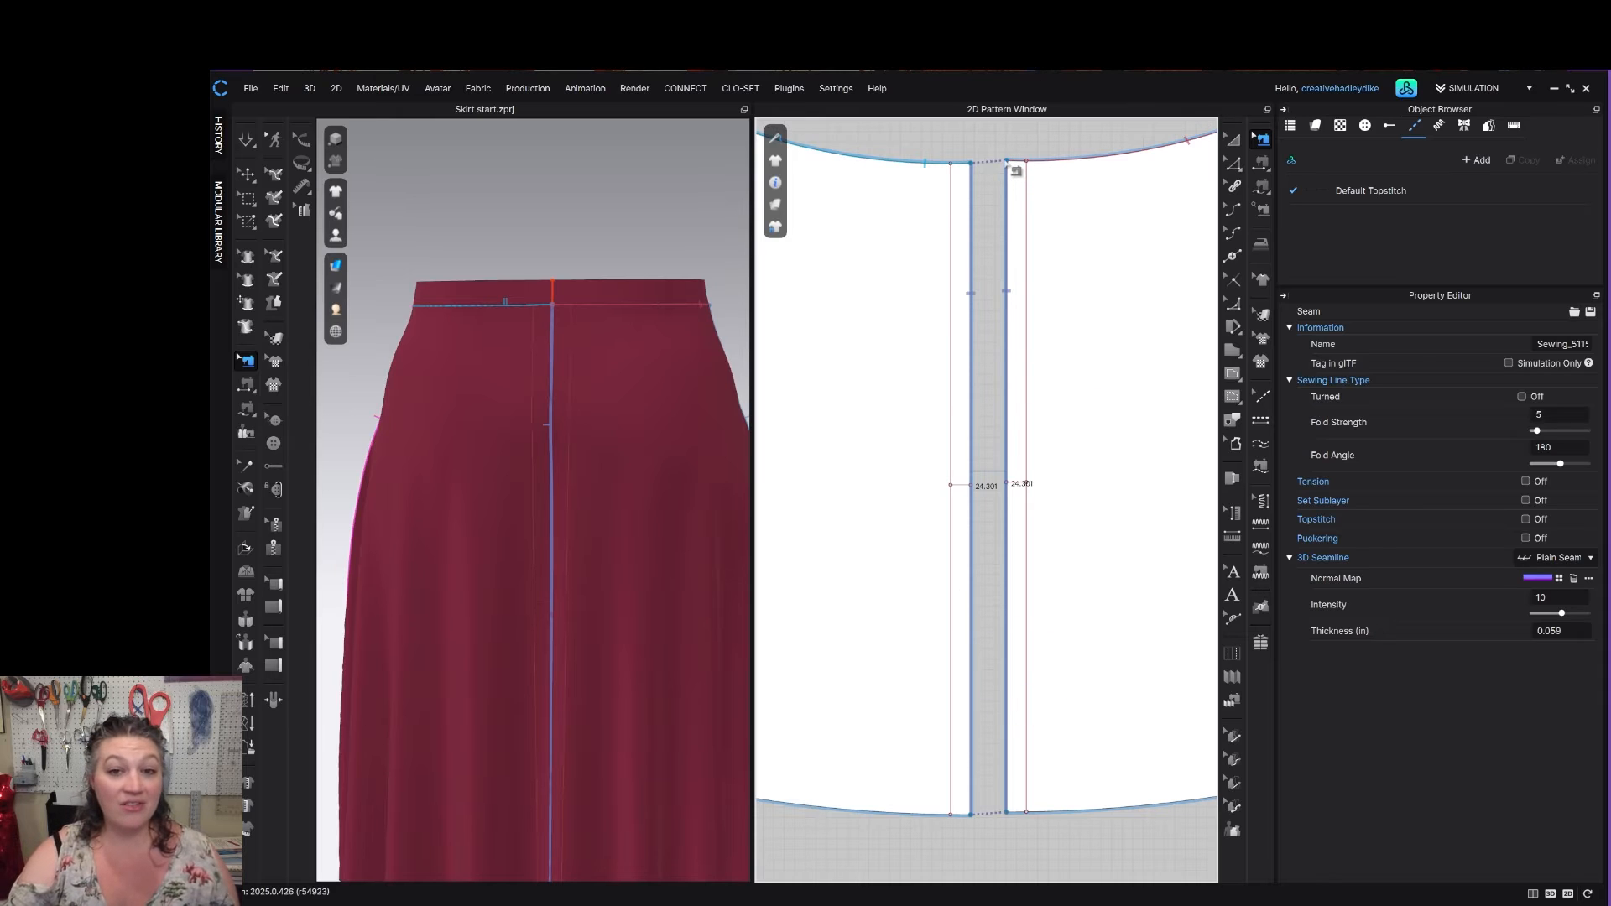
{"action": "left_click_drag", "start_coordinate": [1007, 166], "coordinate": [1007, 483]}
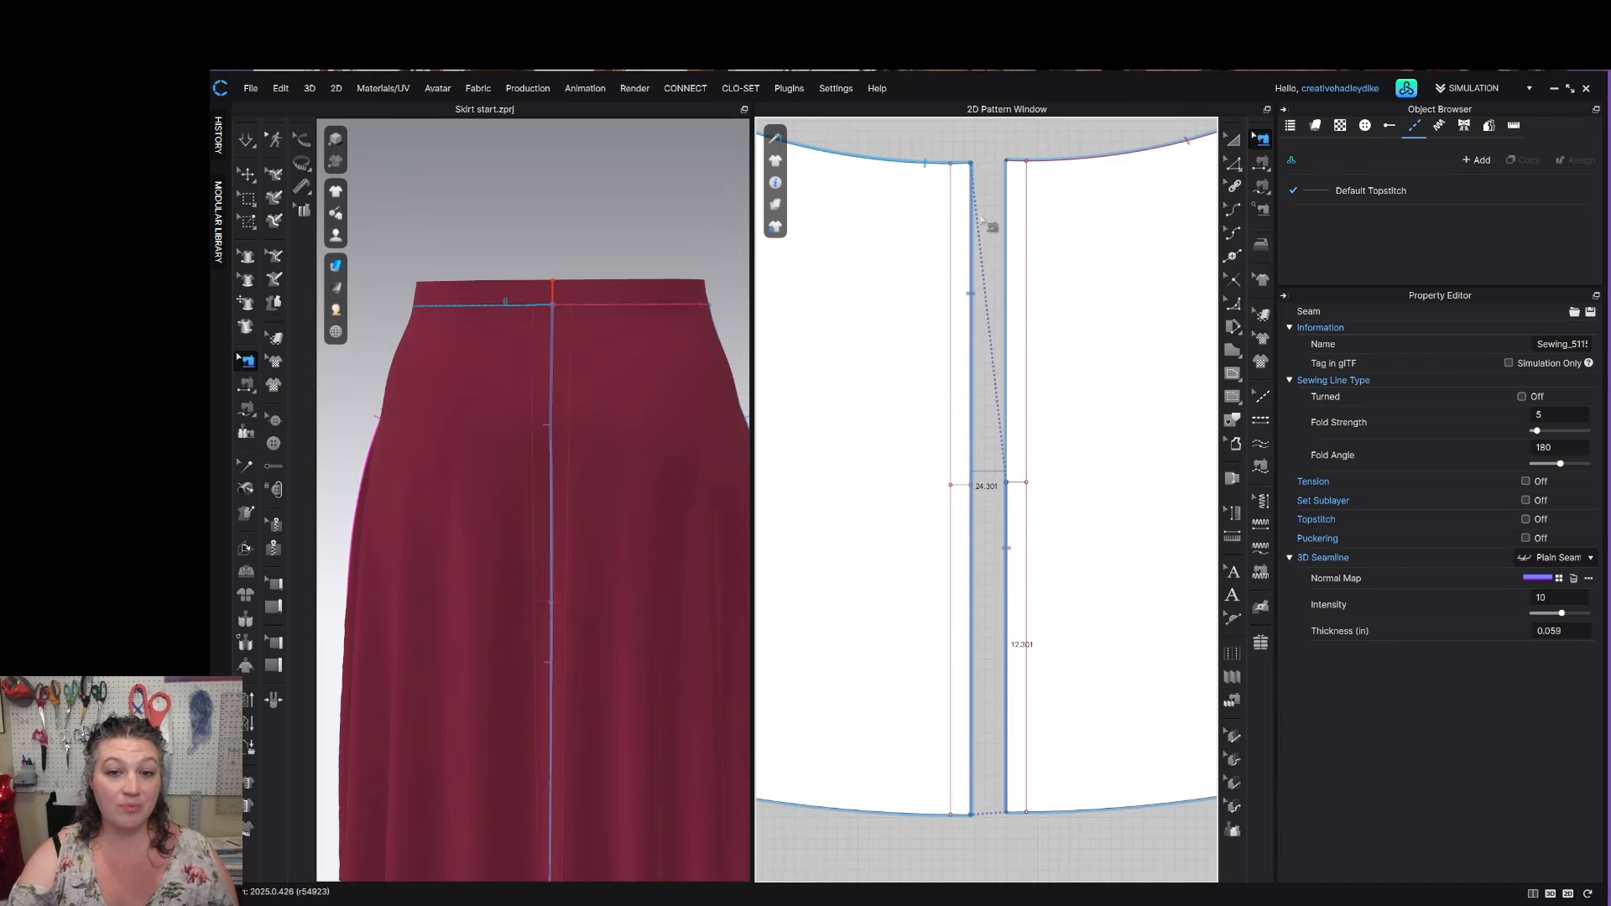
{"action": "left_click_drag", "start_coordinate": [972, 163], "coordinate": [972, 485]}
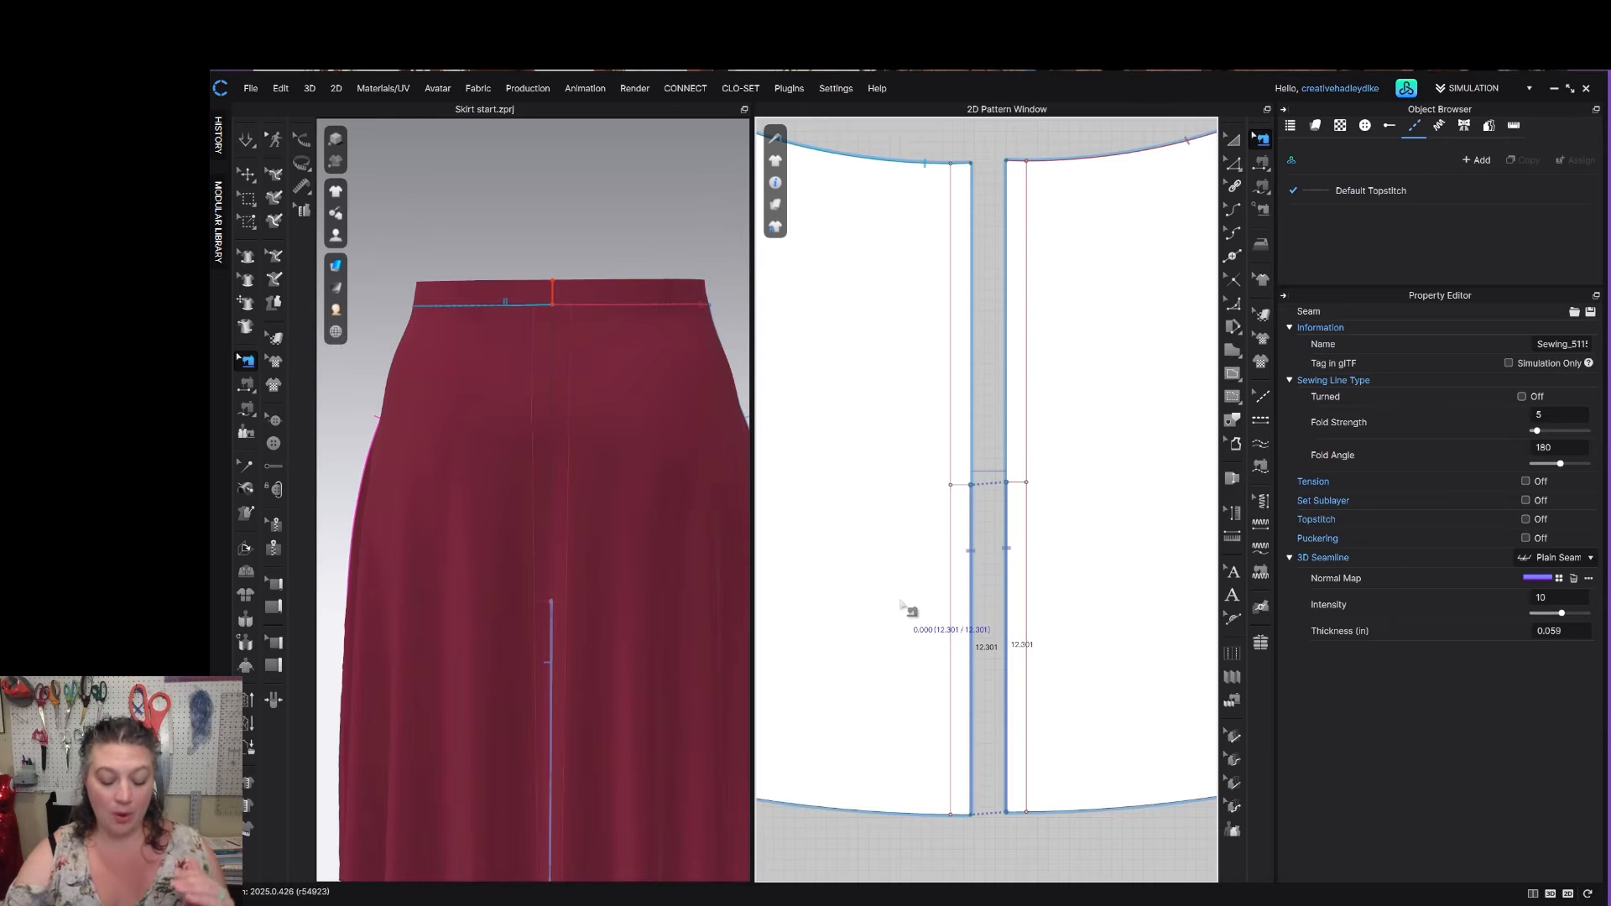
{"action": "key", "text": "space"}
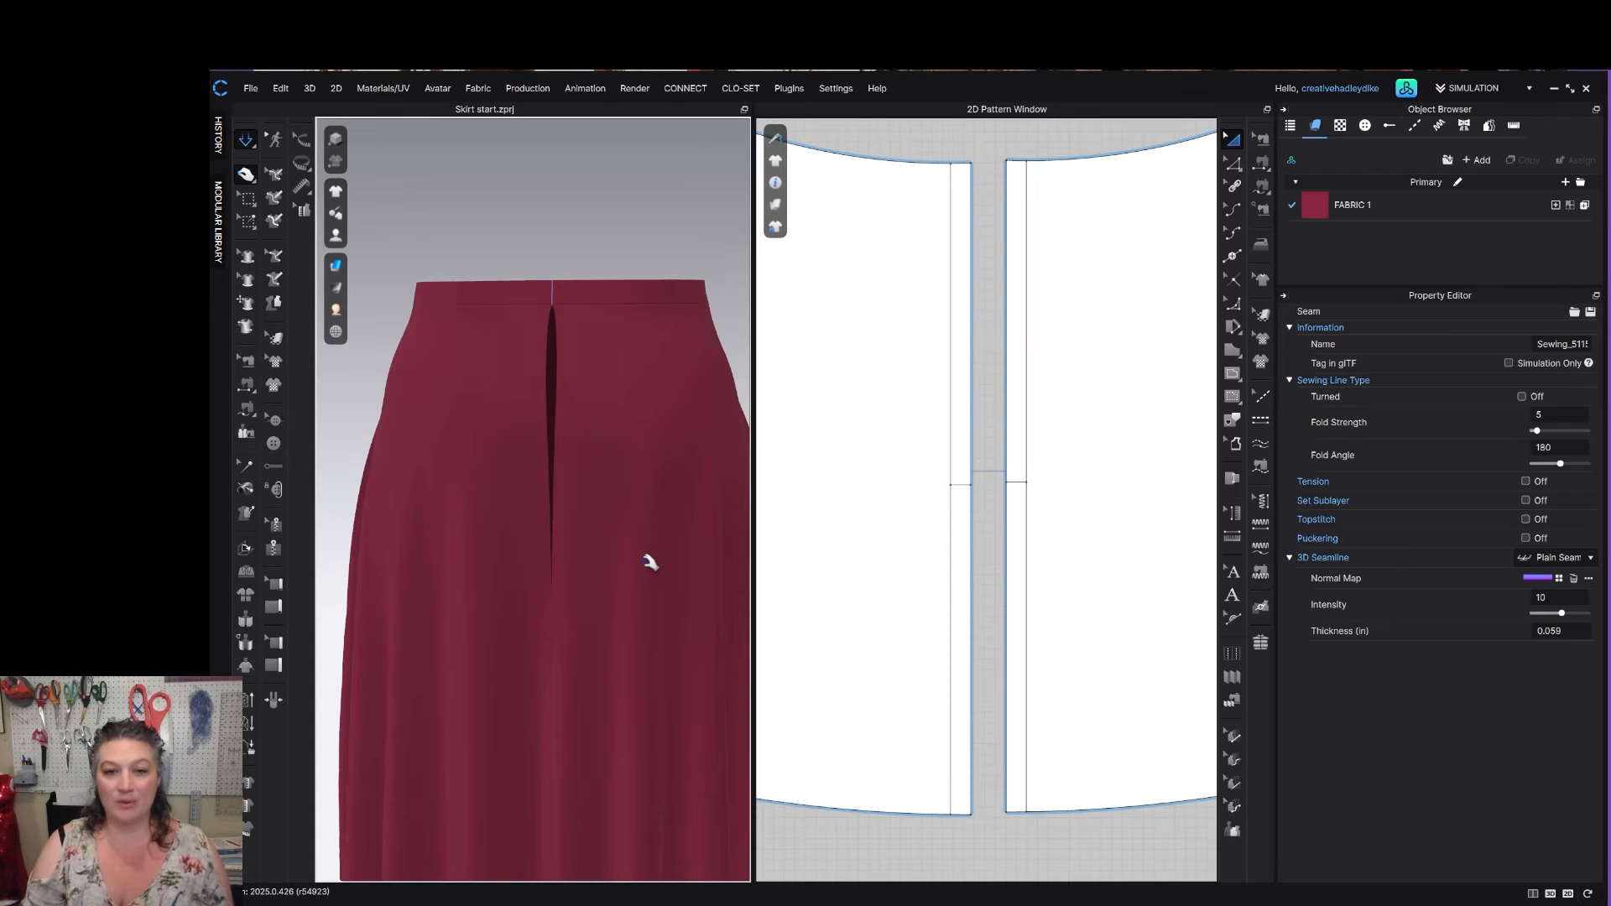
Create a zipper from the waist to the split level, joining the left panel's centre edge to the right panel's offset internal line.
{"action": "scroll", "coordinate": [1003, 372], "scroll_direction": "down", "scroll_amount": 3}
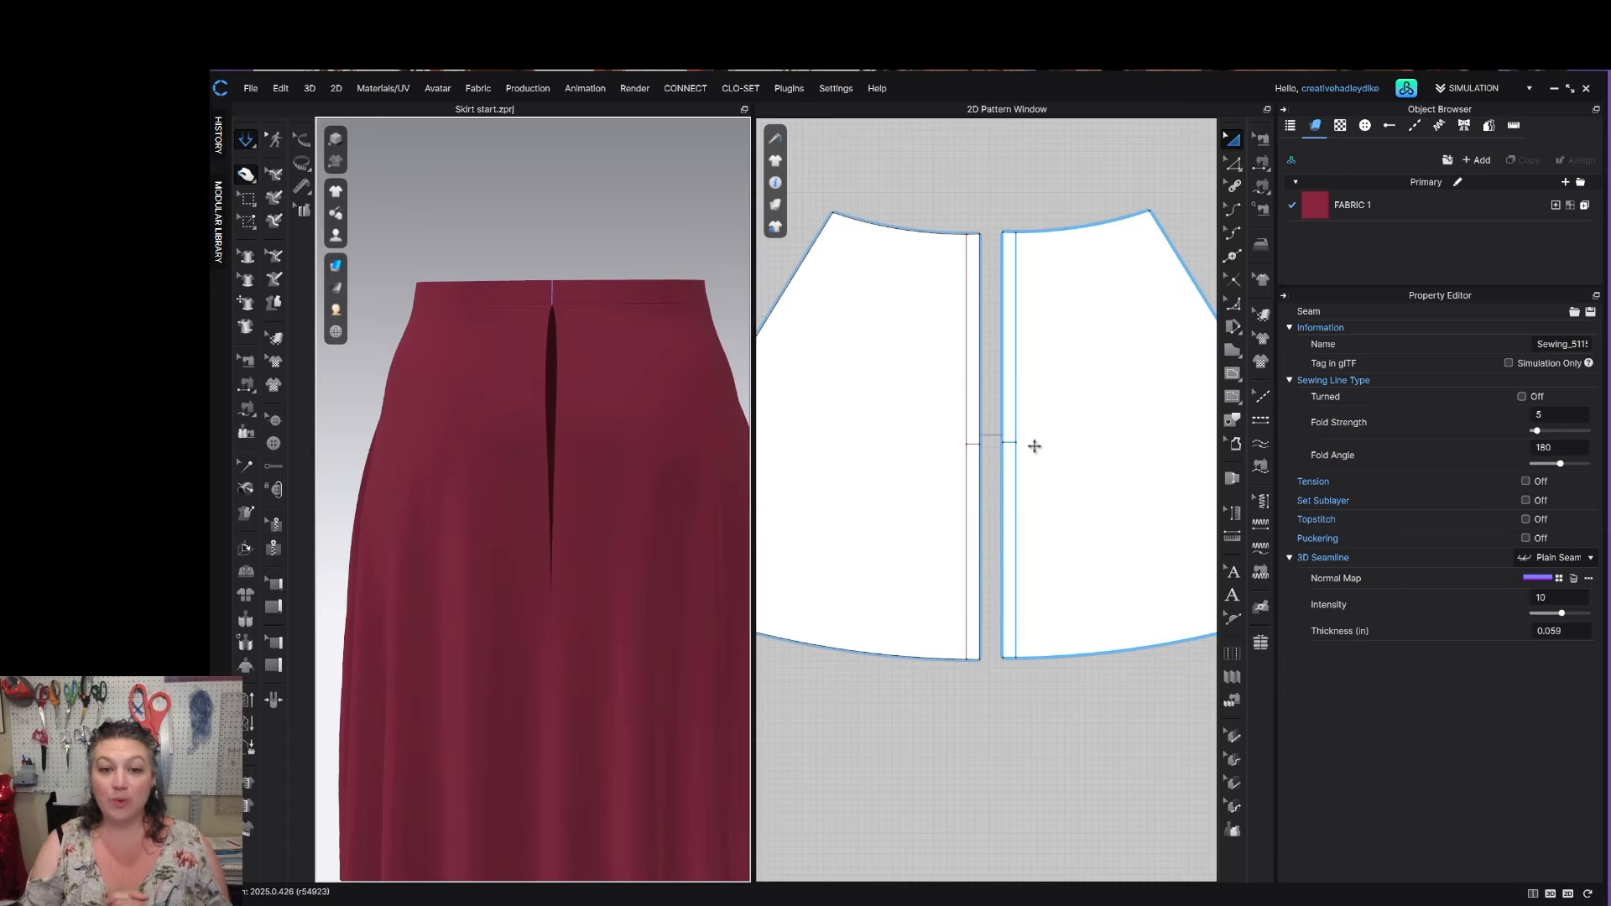
{"action": "left_click", "coordinate": [274, 549]}
{"action": "scroll", "coordinate": [1031, 275], "scroll_direction": "up", "scroll_amount": 3}
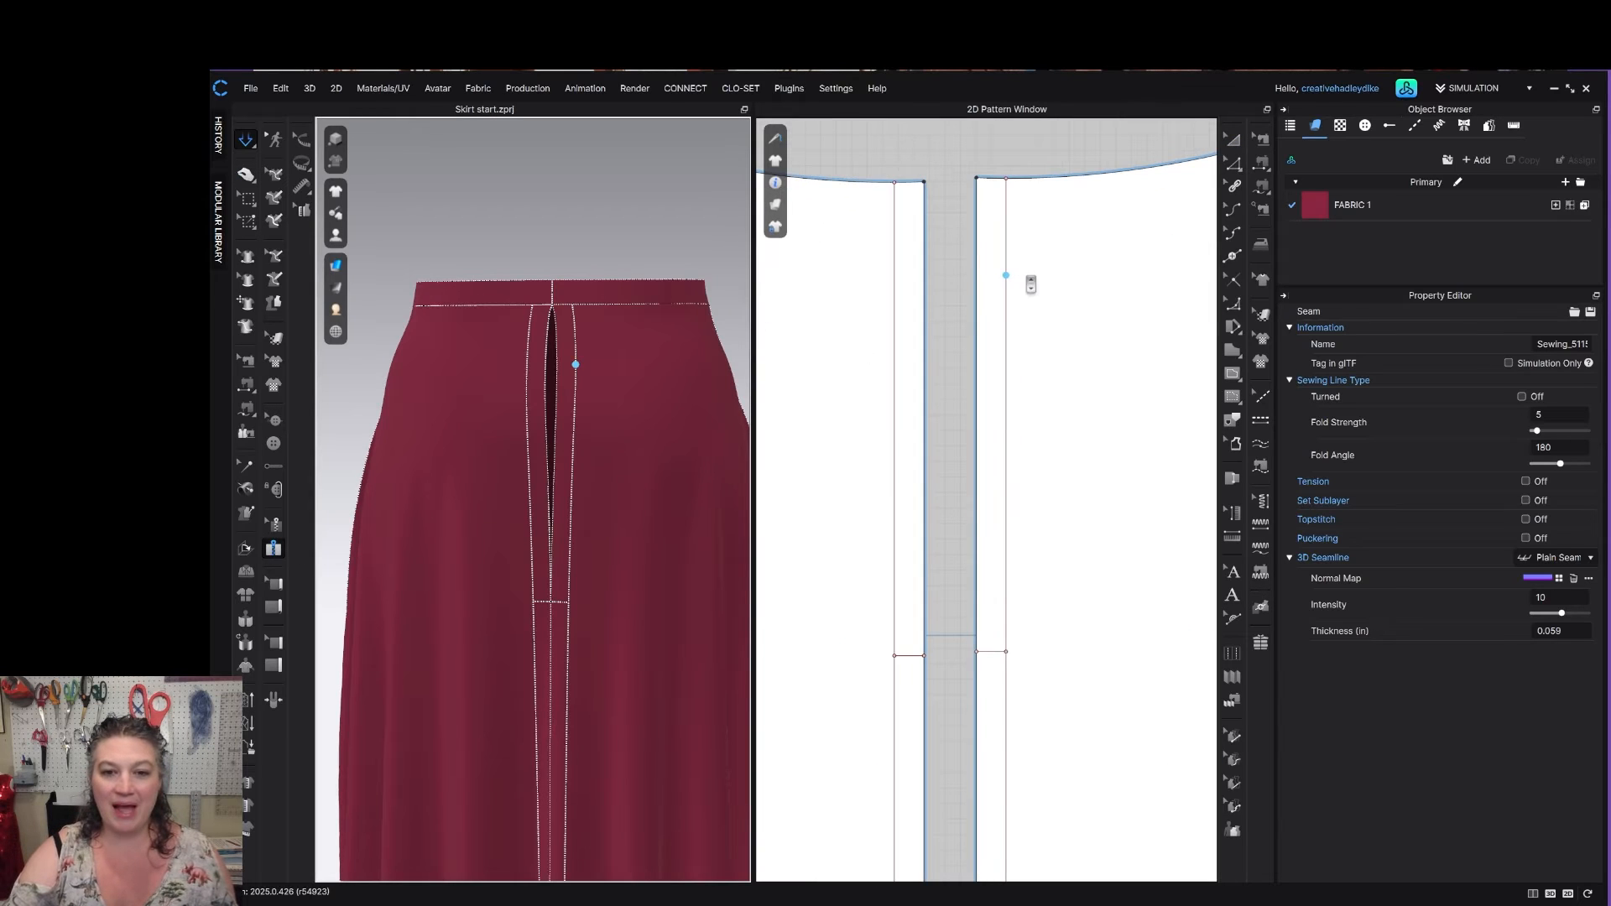
{"action": "left_click", "coordinate": [924, 183]}
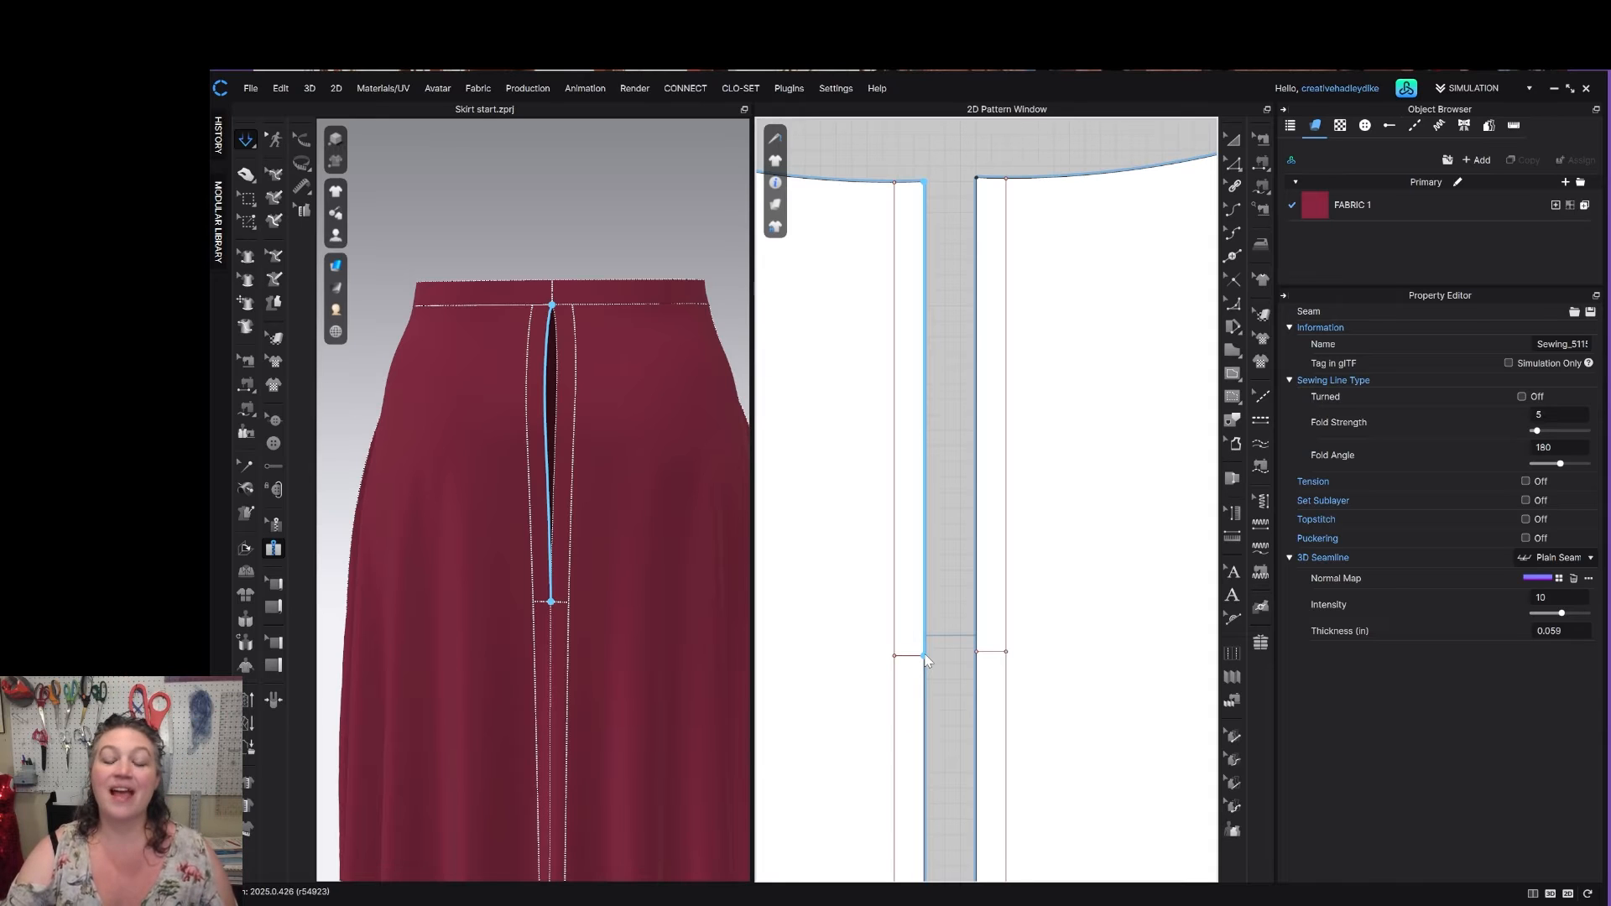
{"action": "left_click", "coordinate": [925, 656]}
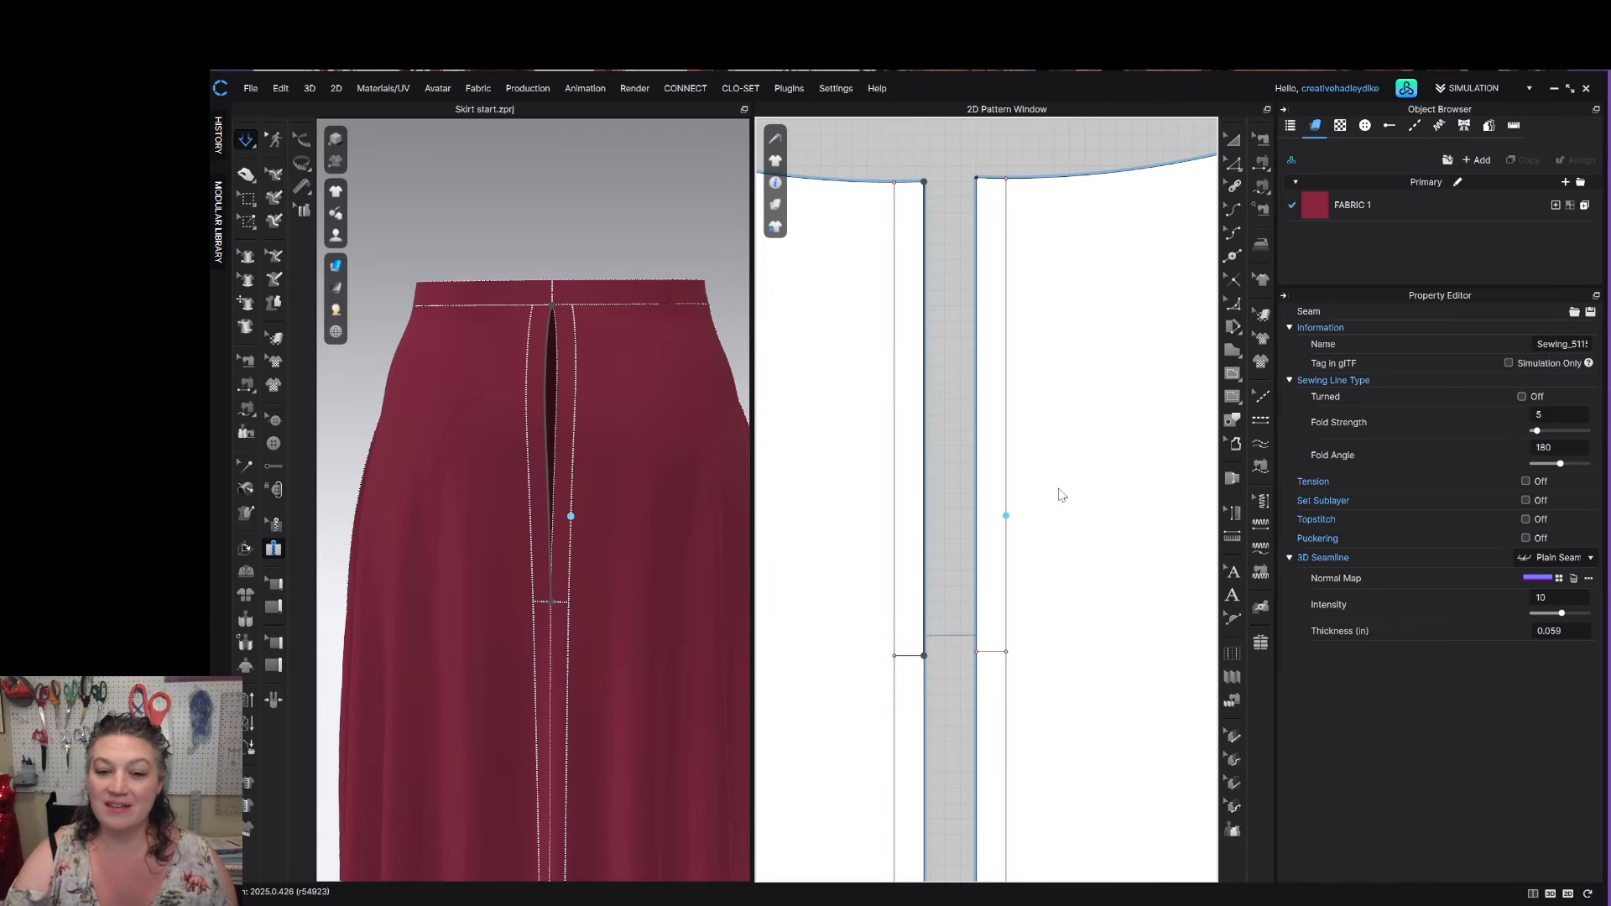
{"action": "left_click", "coordinate": [1008, 179]}
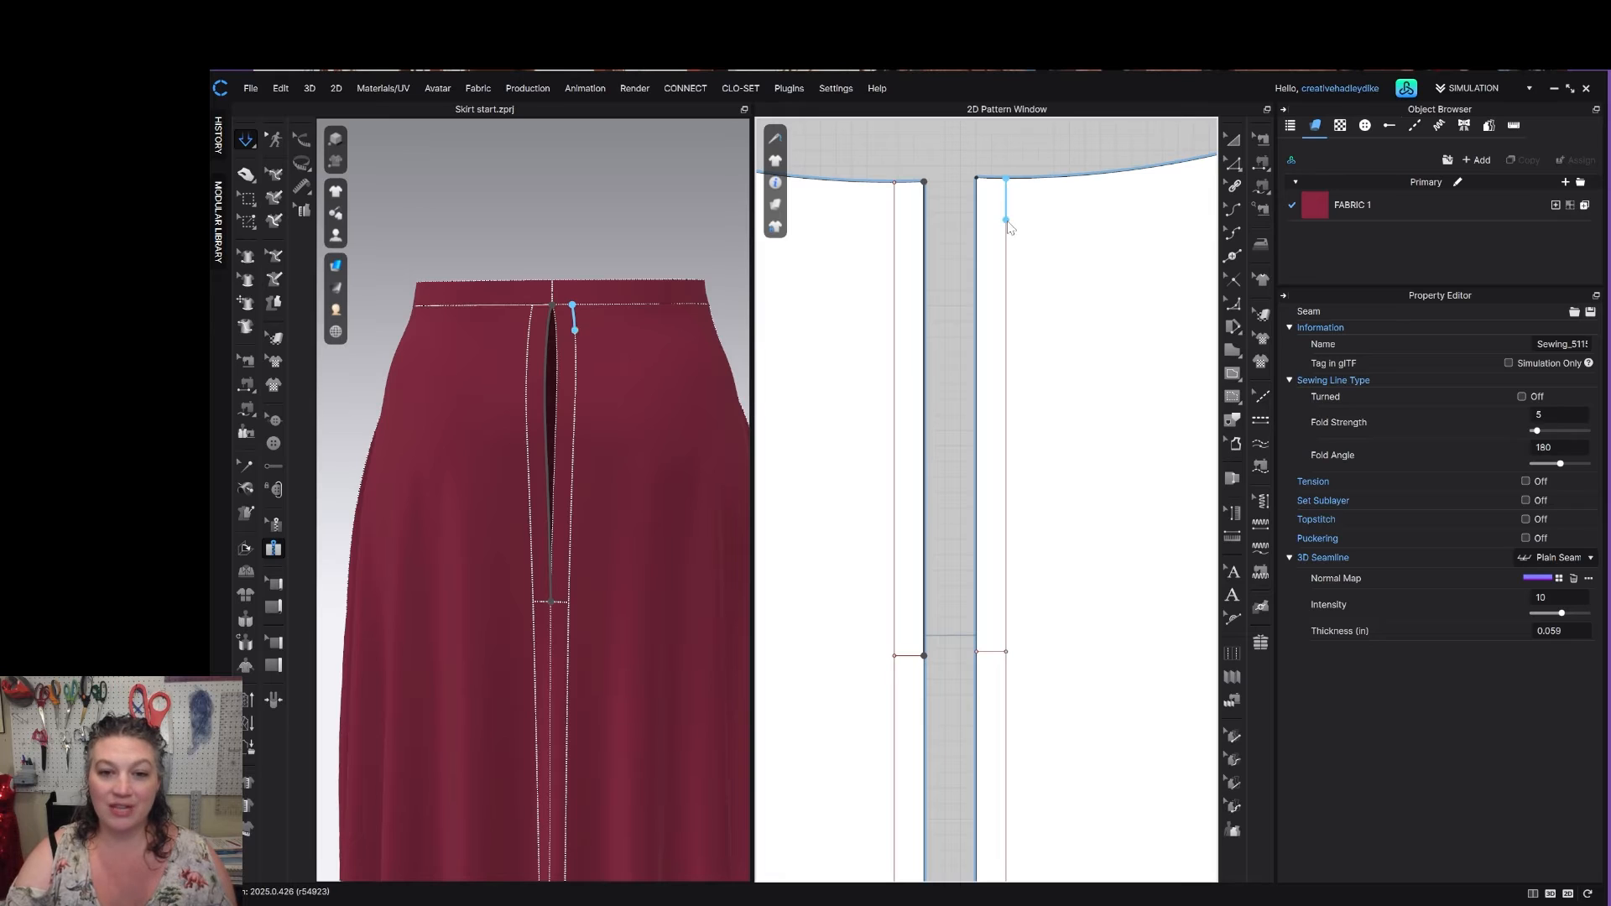
{"action": "double_click", "coordinate": [1006, 652]}
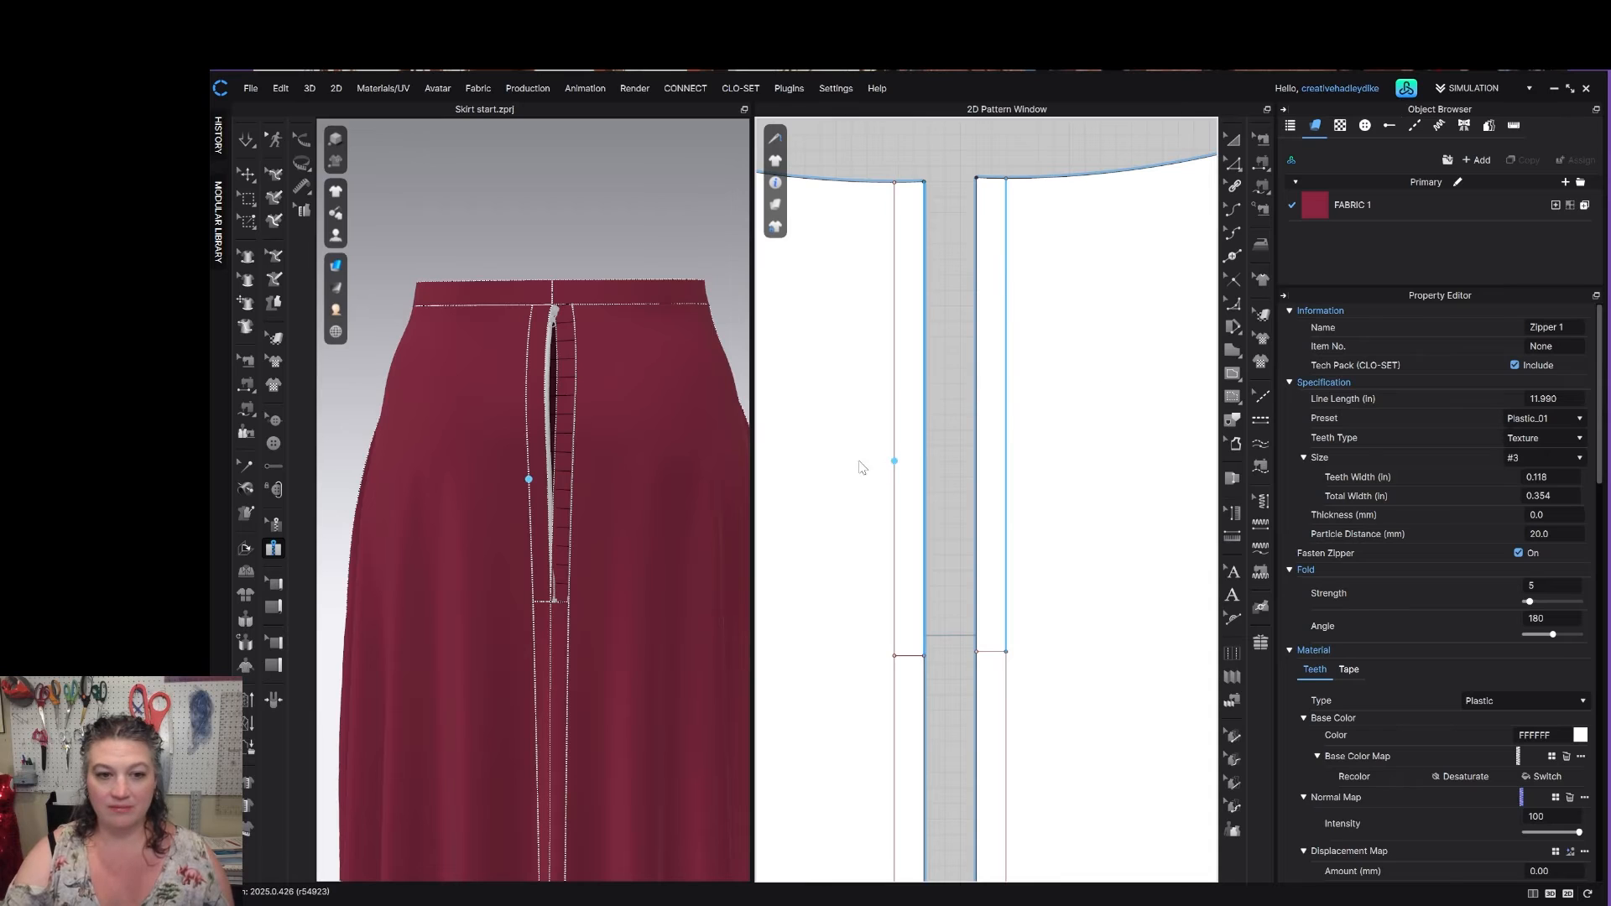
{"action": "mouse_move", "coordinate": [336, 332]}
{"action": "key", "text": "Escape"}
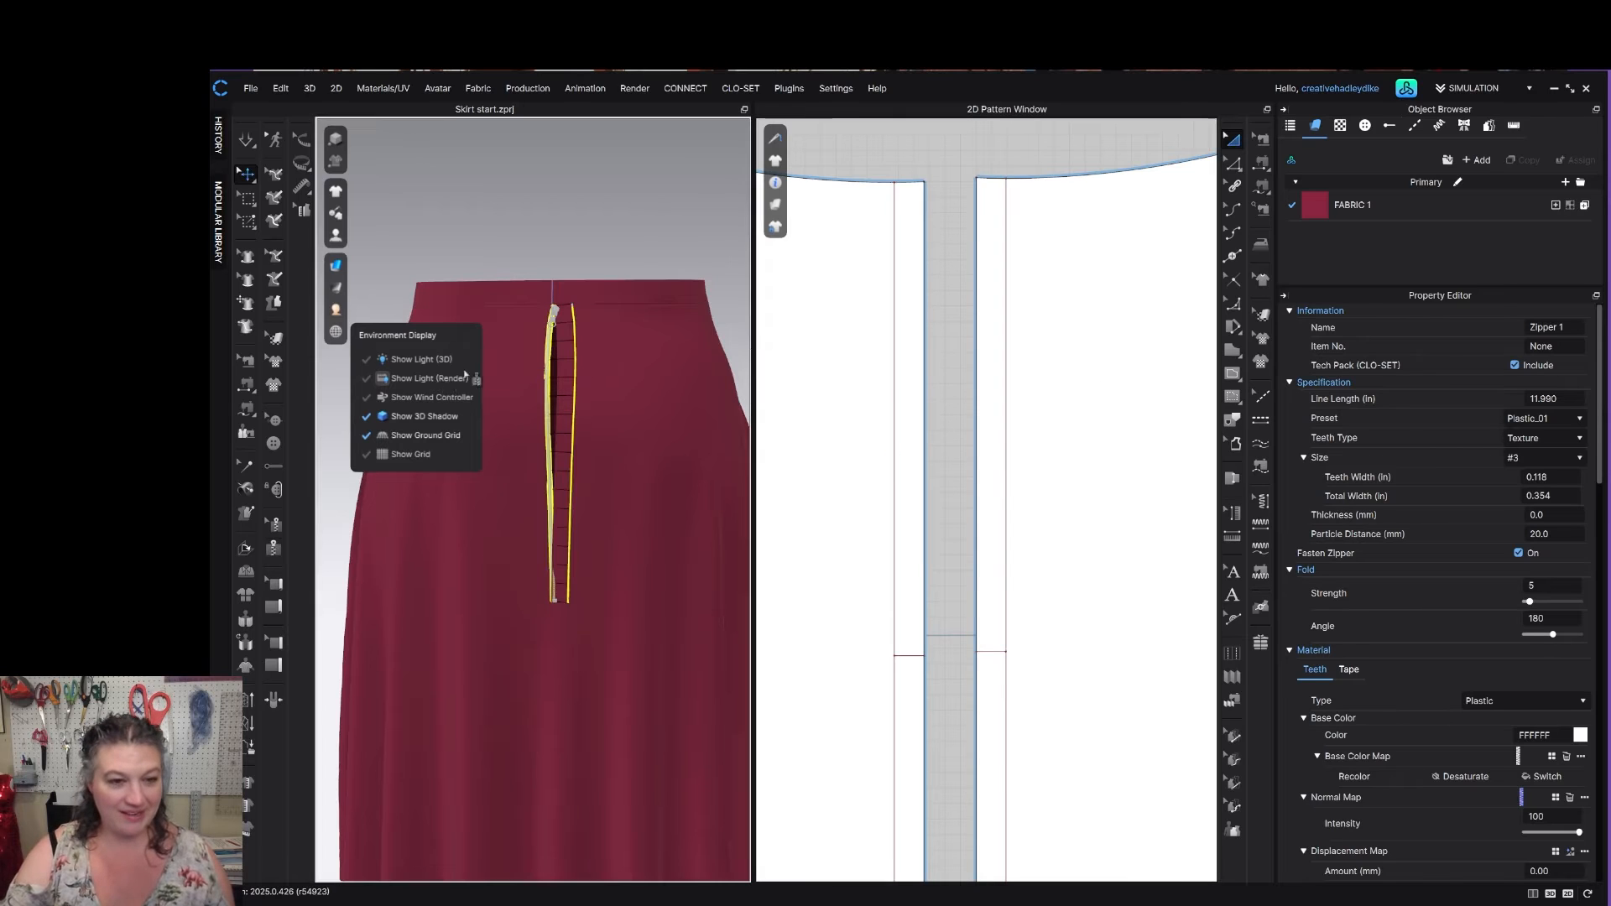
Simulate the skirt to close the zipper and examine how it sits on the centre opening from several angles.
{"action": "scroll", "coordinate": [976, 449], "scroll_direction": "up", "scroll_amount": 3}
{"action": "scroll", "coordinate": [976, 449], "scroll_direction": "down", "scroll_amount": 2}
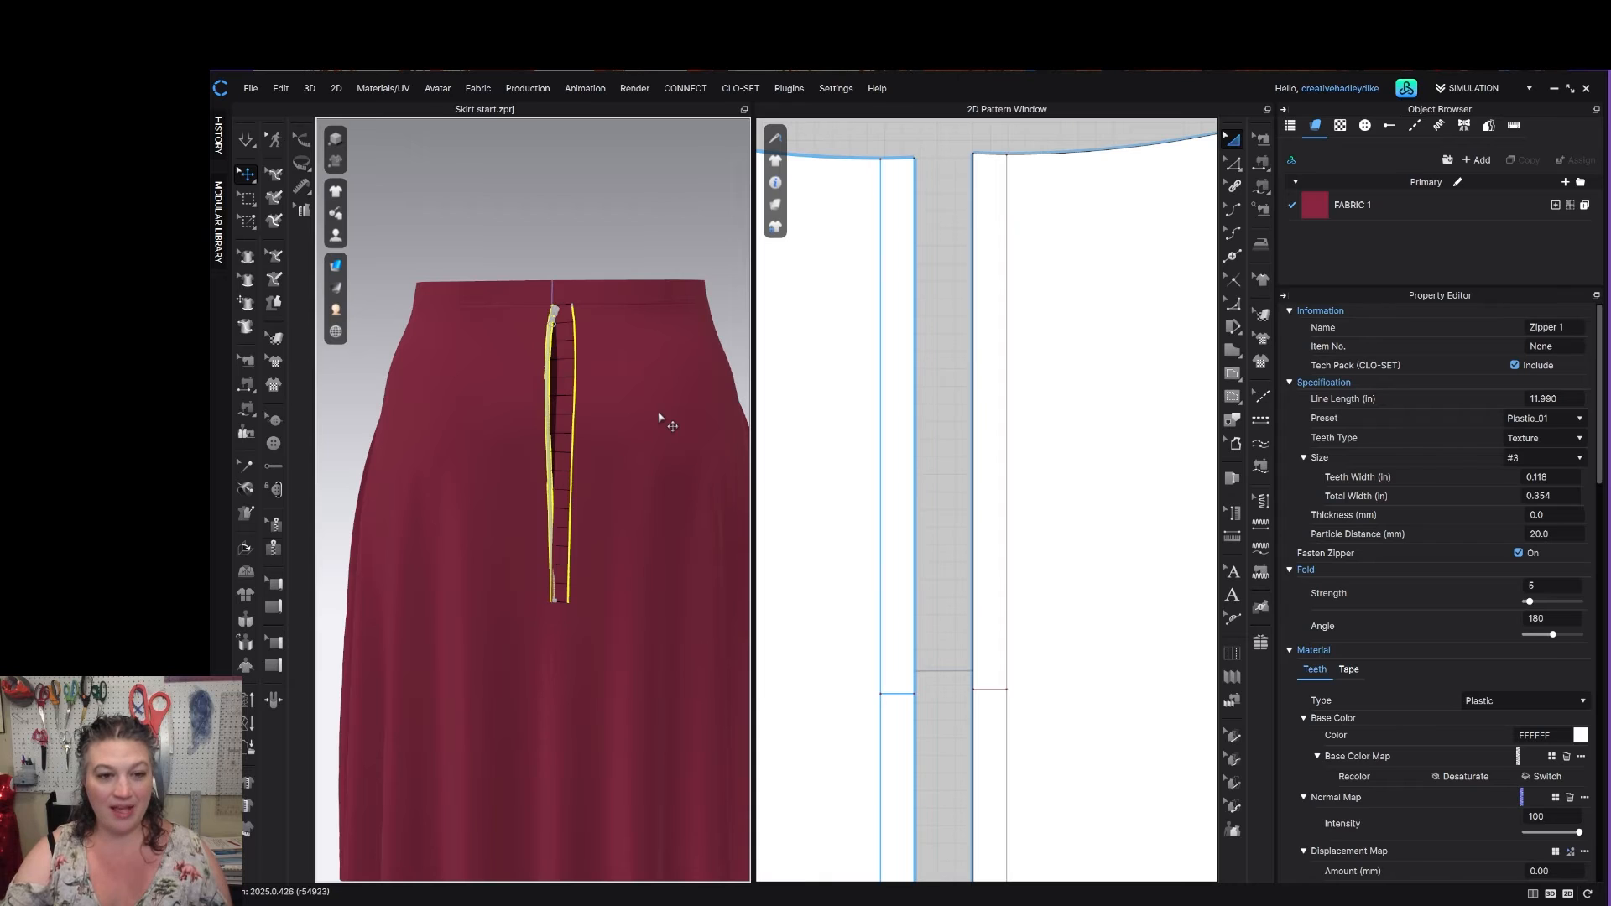
{"action": "key", "text": "space"}
{"action": "scroll", "coordinate": [579, 507], "scroll_direction": "up", "scroll_amount": 5}
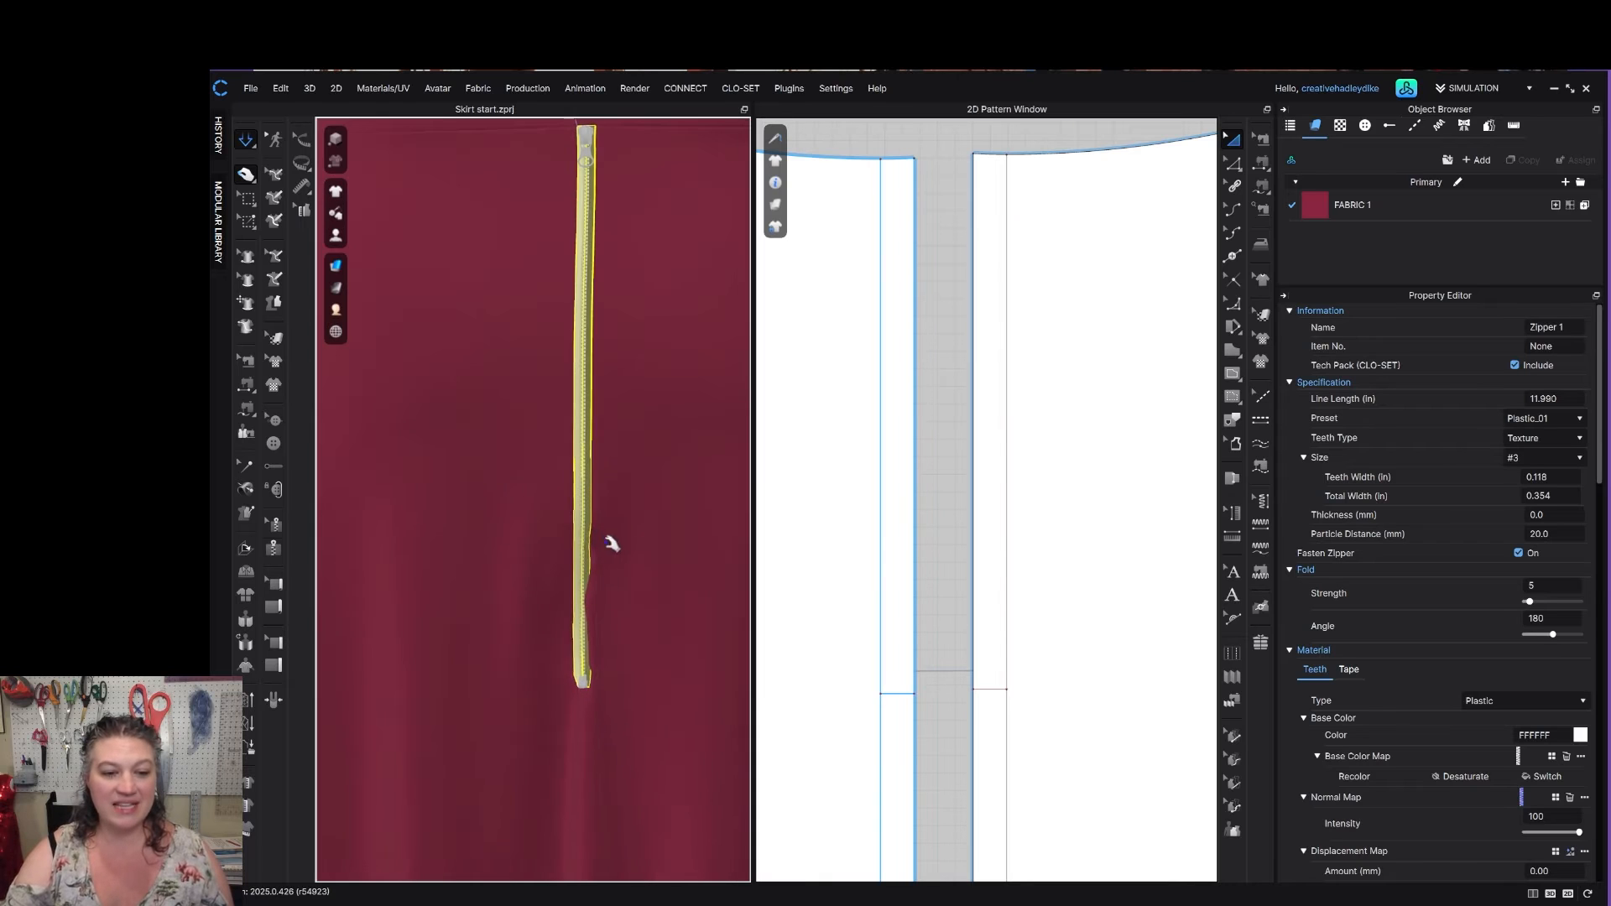
{"action": "scroll", "coordinate": [611, 629], "scroll_direction": "down", "scroll_amount": 5}
{"action": "scroll", "coordinate": [601, 558], "scroll_direction": "up", "scroll_amount": 3}
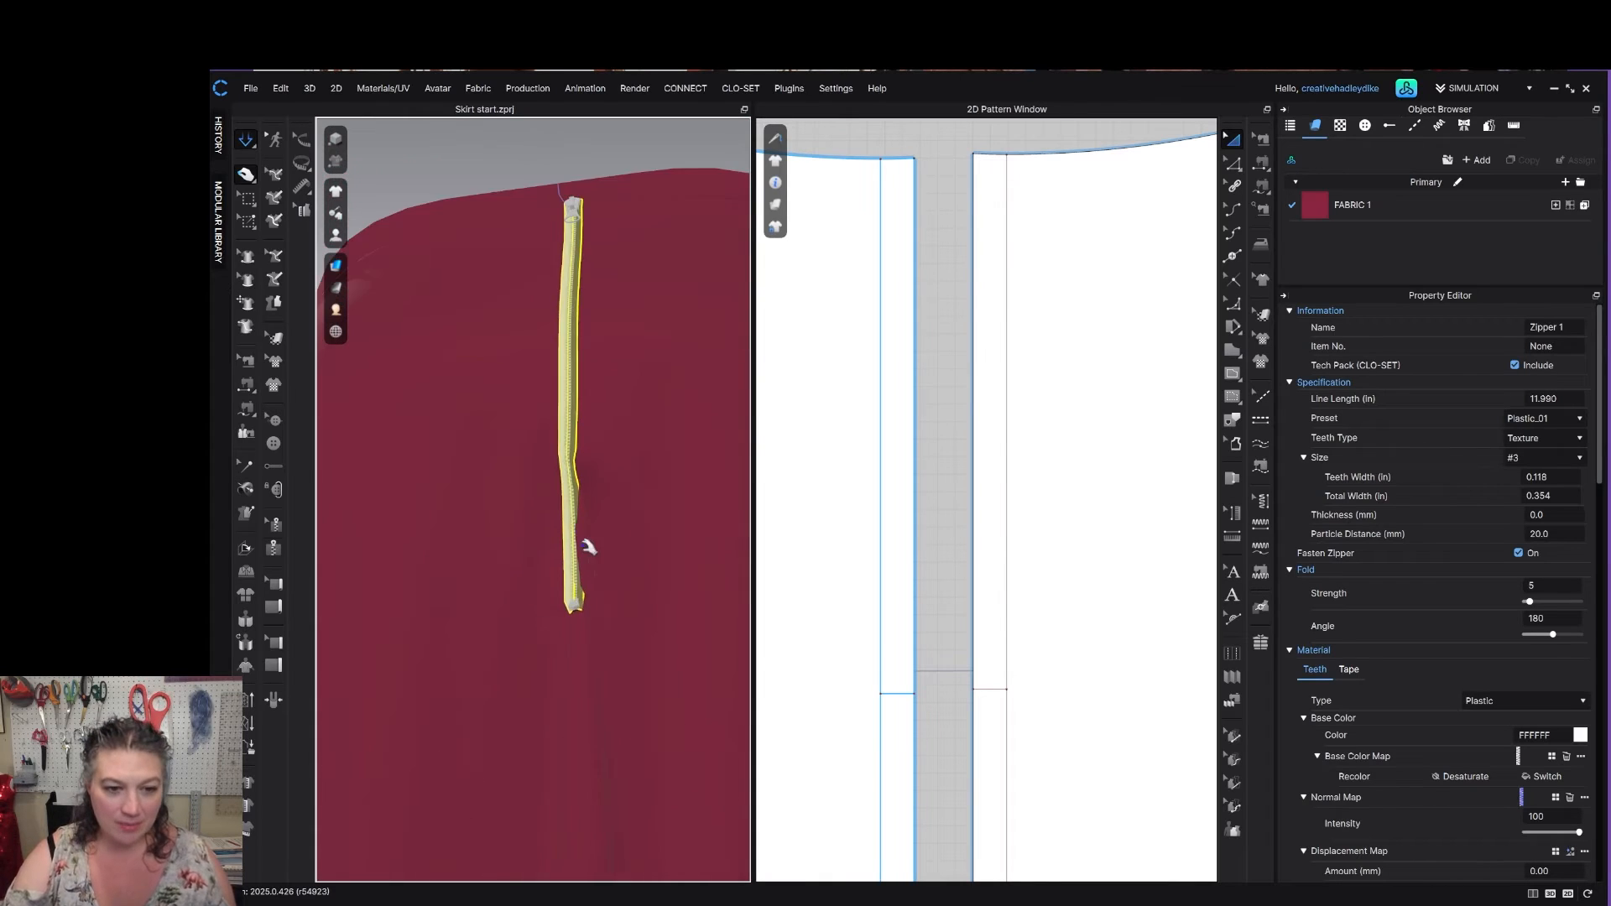
{"action": "mouse_move", "coordinate": [587, 548]}
{"action": "middle_mouse_down"}
{"action": "mouse_move", "coordinate": [576, 331]}
{"action": "mouse_move", "coordinate": [591, 561]}
{"action": "middle_mouse_up"}
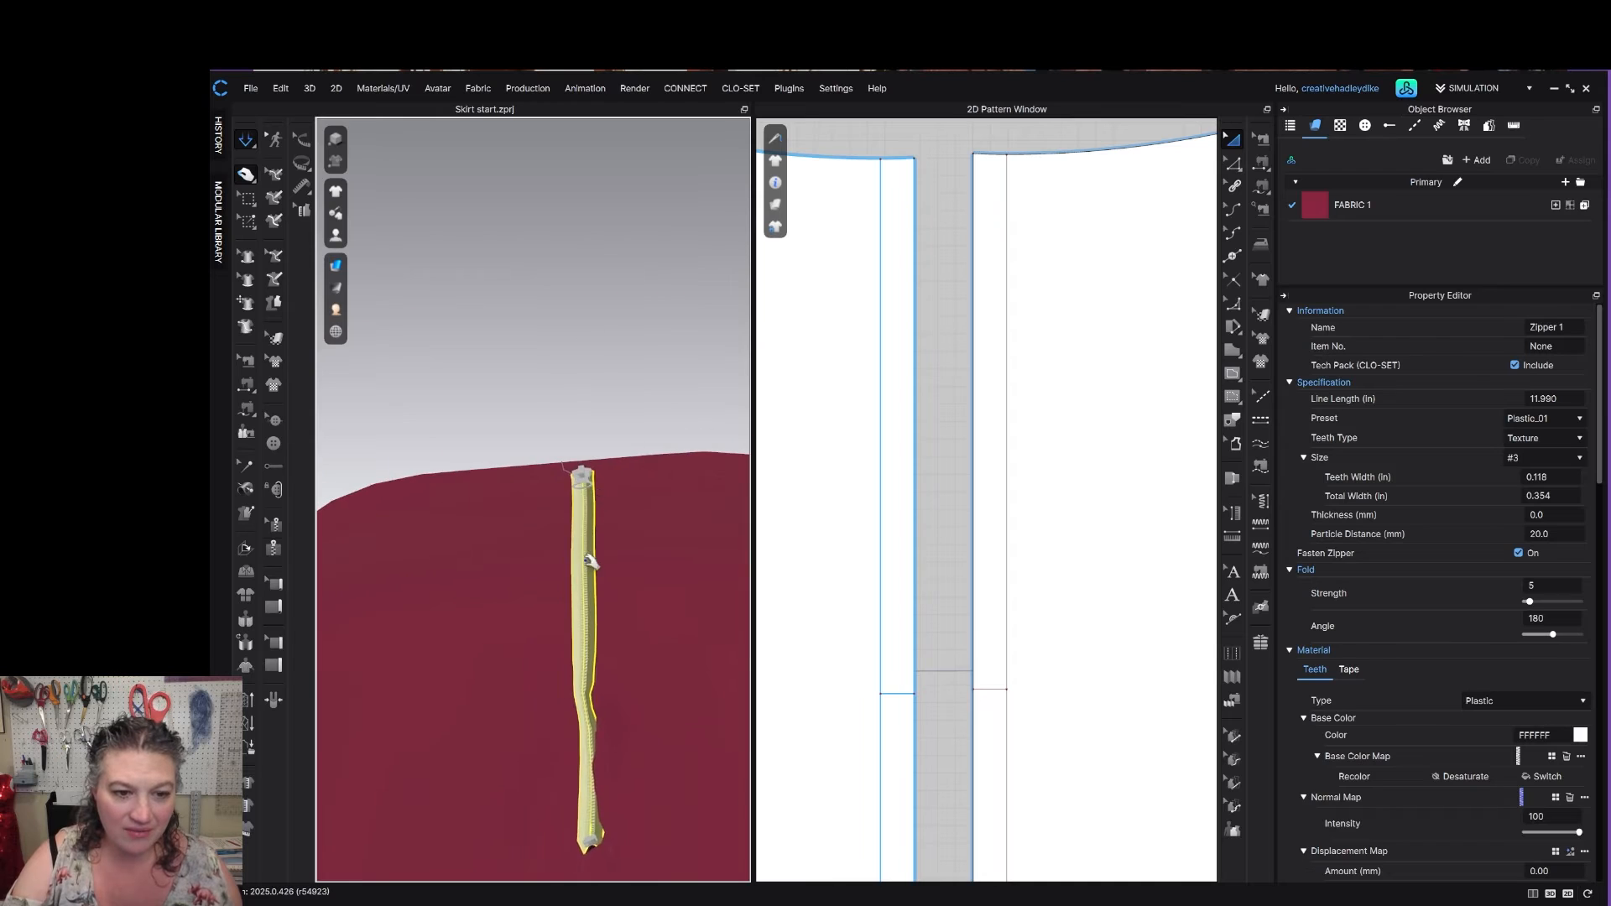
{"action": "scroll", "coordinate": [612, 521], "scroll_direction": "up", "scroll_amount": 5}
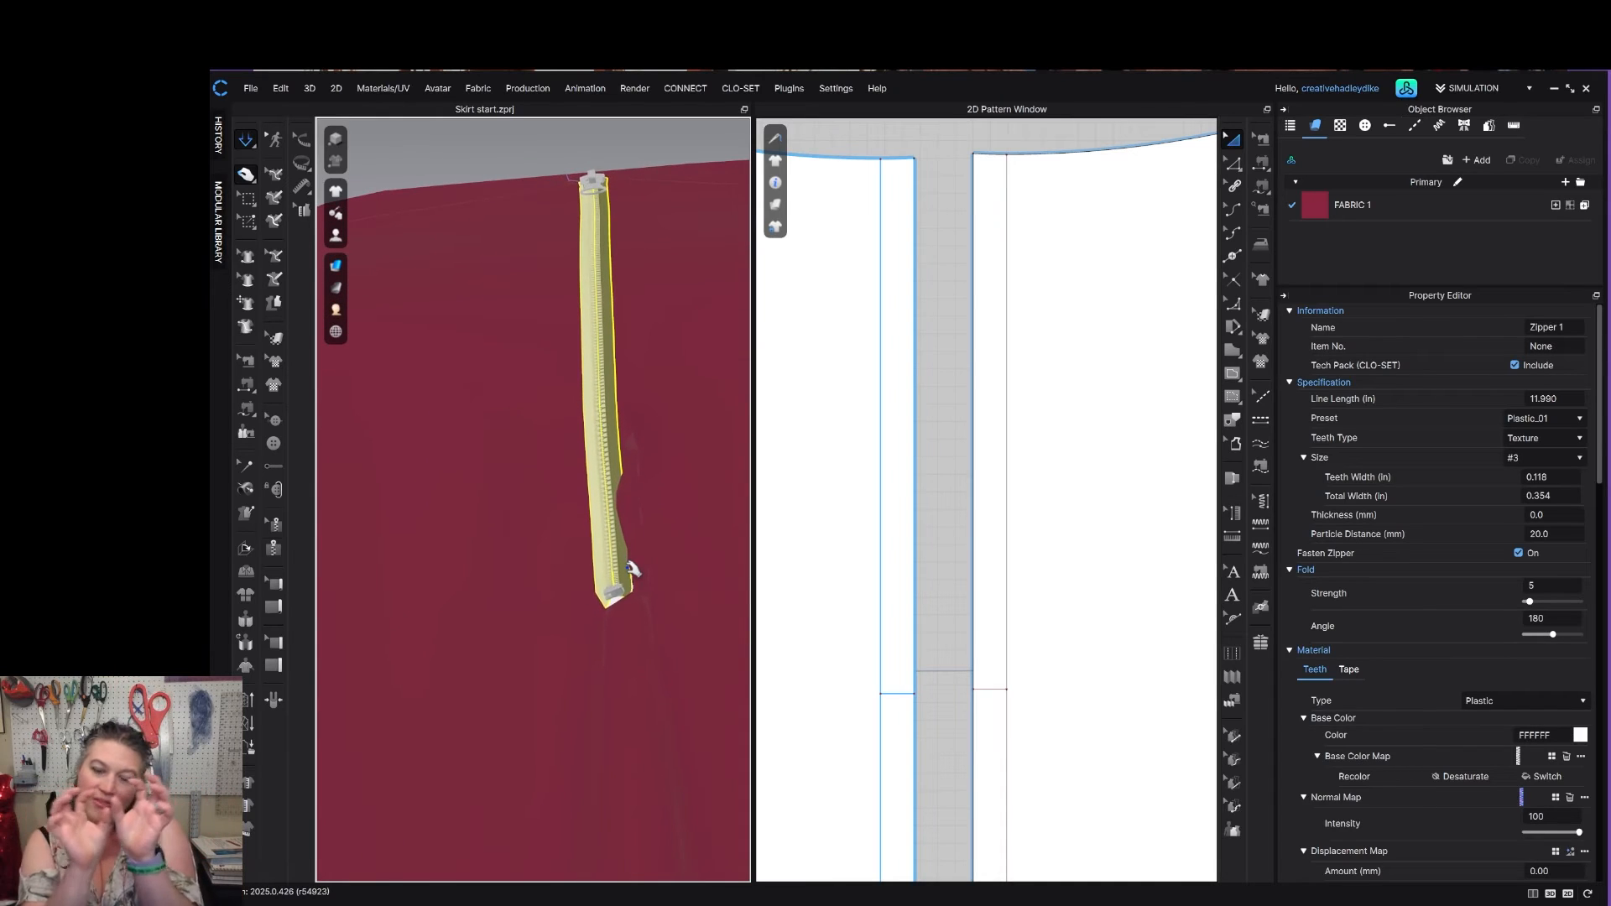
{"action": "scroll", "coordinate": [628, 402], "scroll_direction": "up", "scroll_amount": 5}
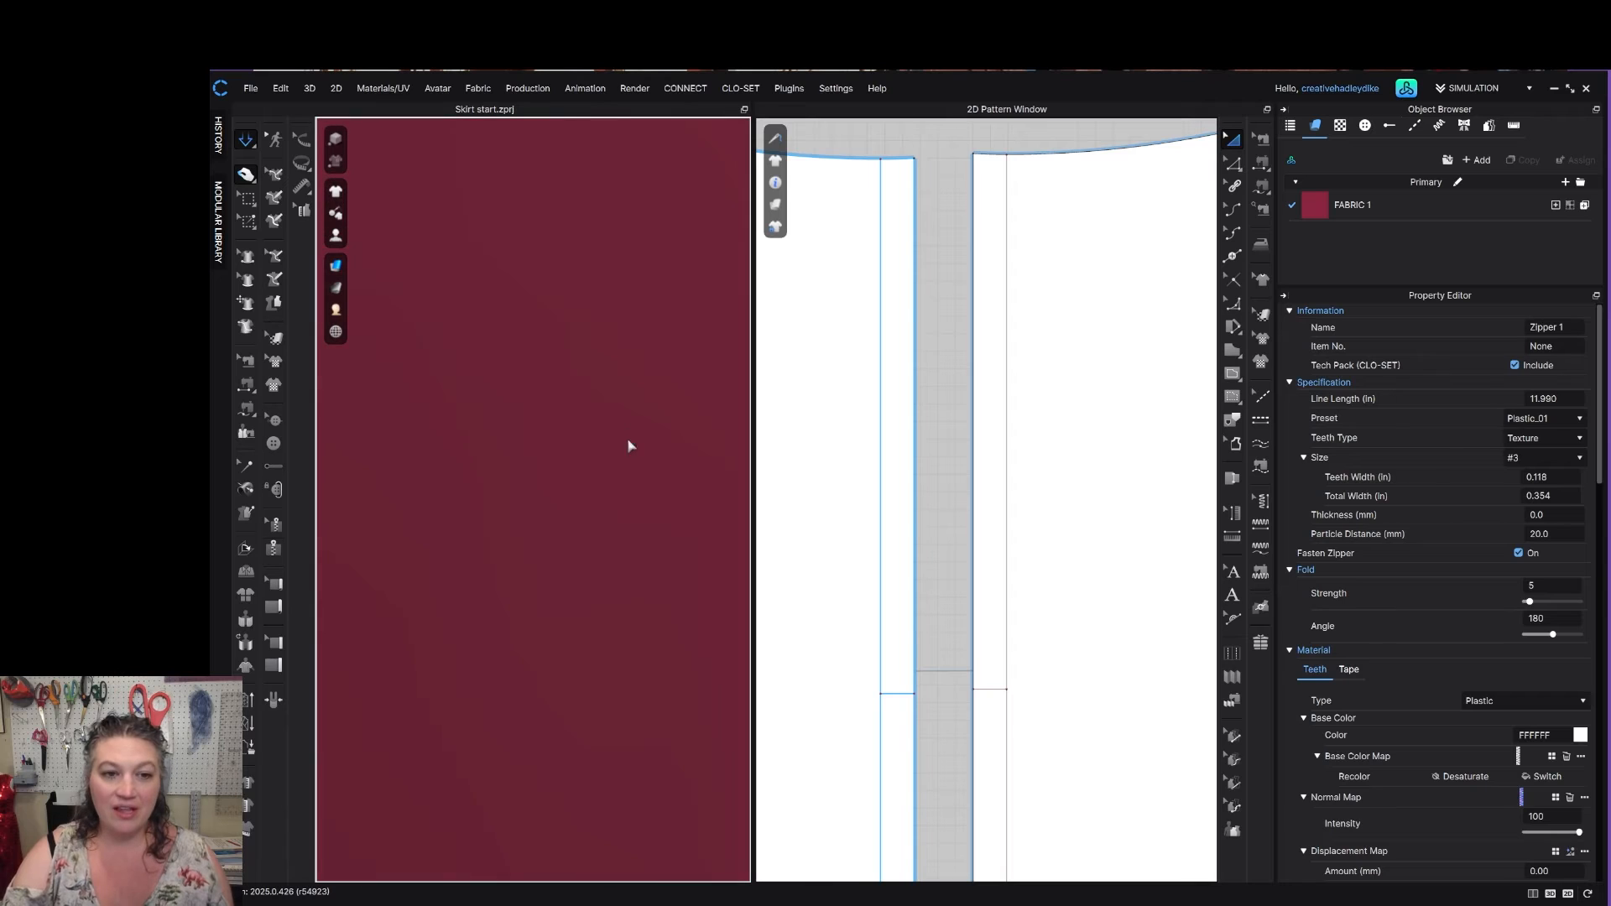
Flip the normal of the zipper in the skirt's centre opening.
{"action": "scroll", "coordinate": [644, 410], "scroll_direction": "down", "scroll_amount": 5}
{"action": "scroll", "coordinate": [618, 331], "scroll_direction": "up", "scroll_amount": 6}
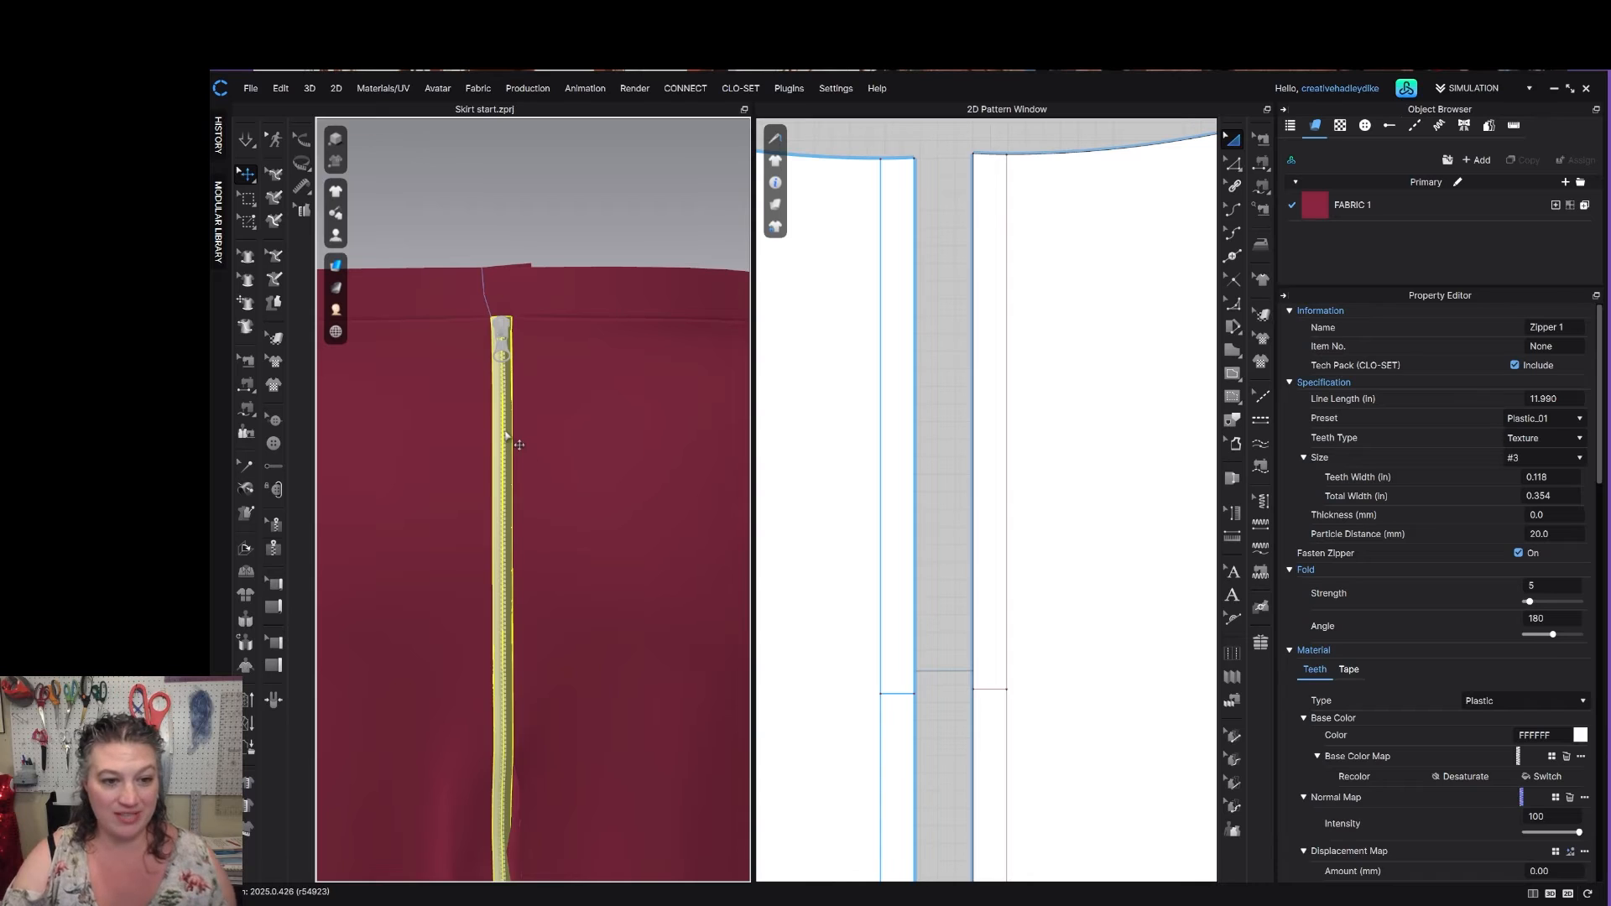
{"action": "left_click", "coordinate": [600, 199]}
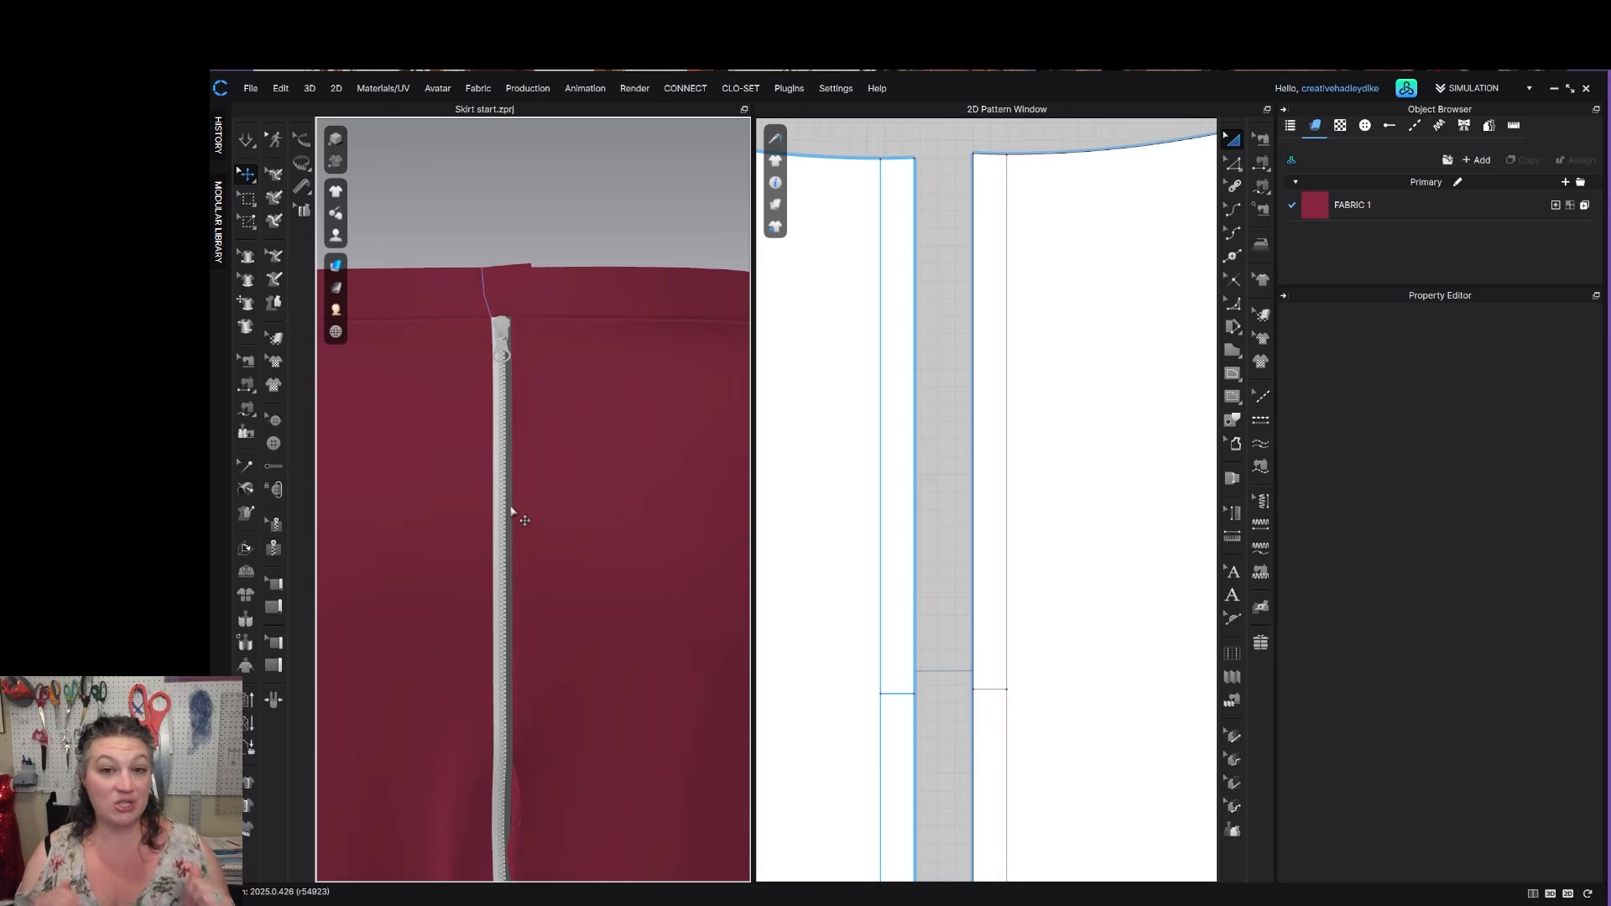
{"action": "left_click", "coordinate": [507, 509]}
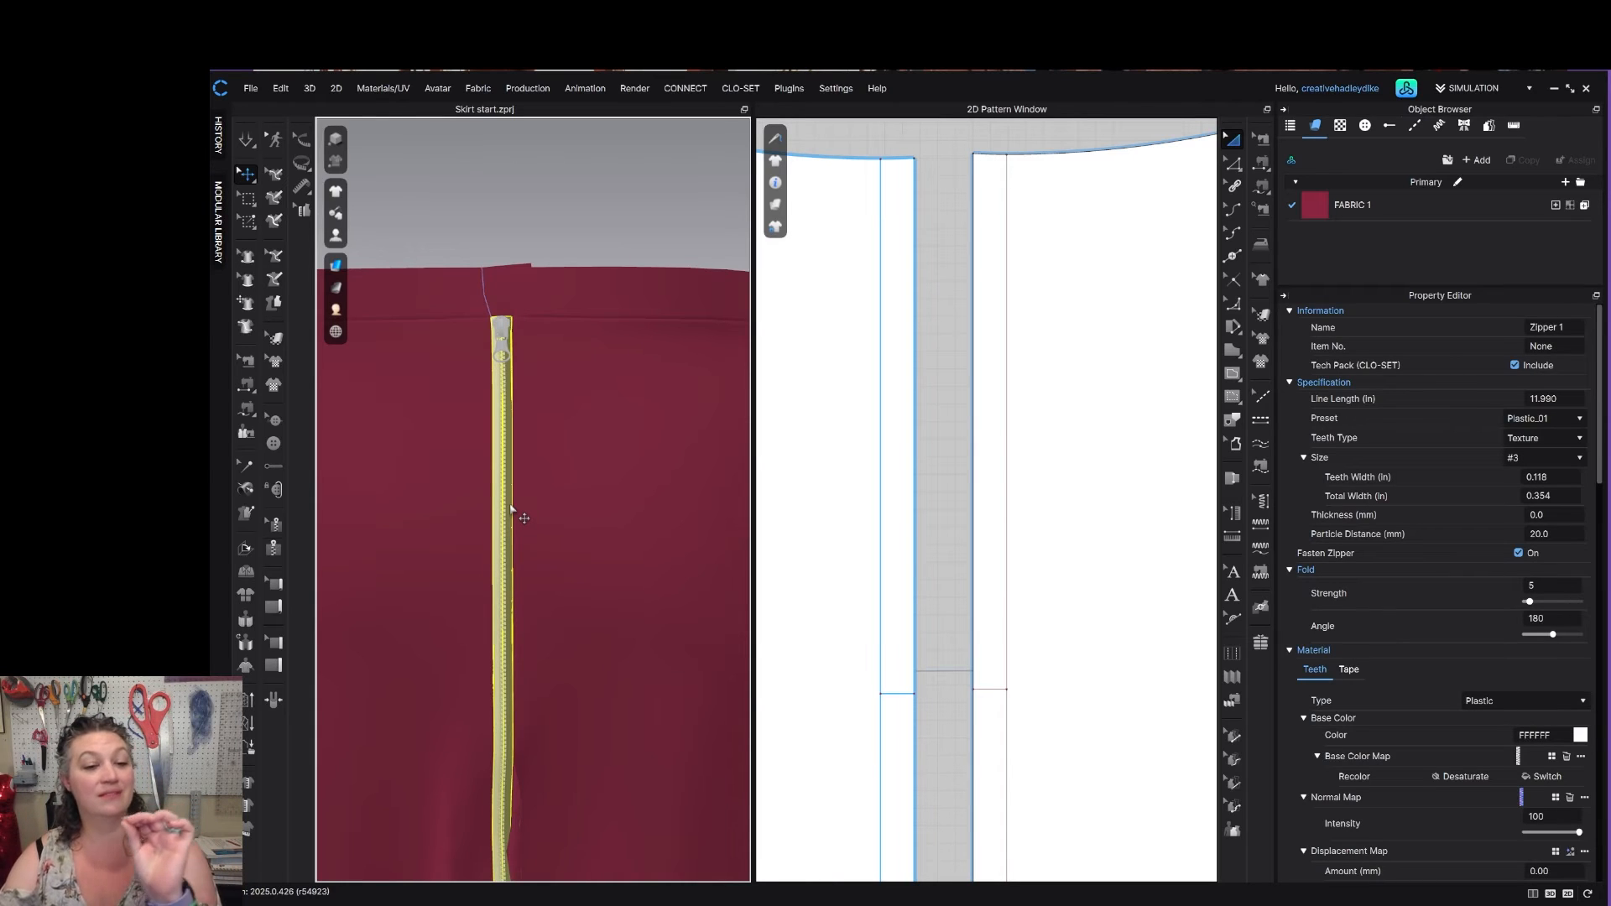
{"action": "right_click", "coordinate": [510, 510]}
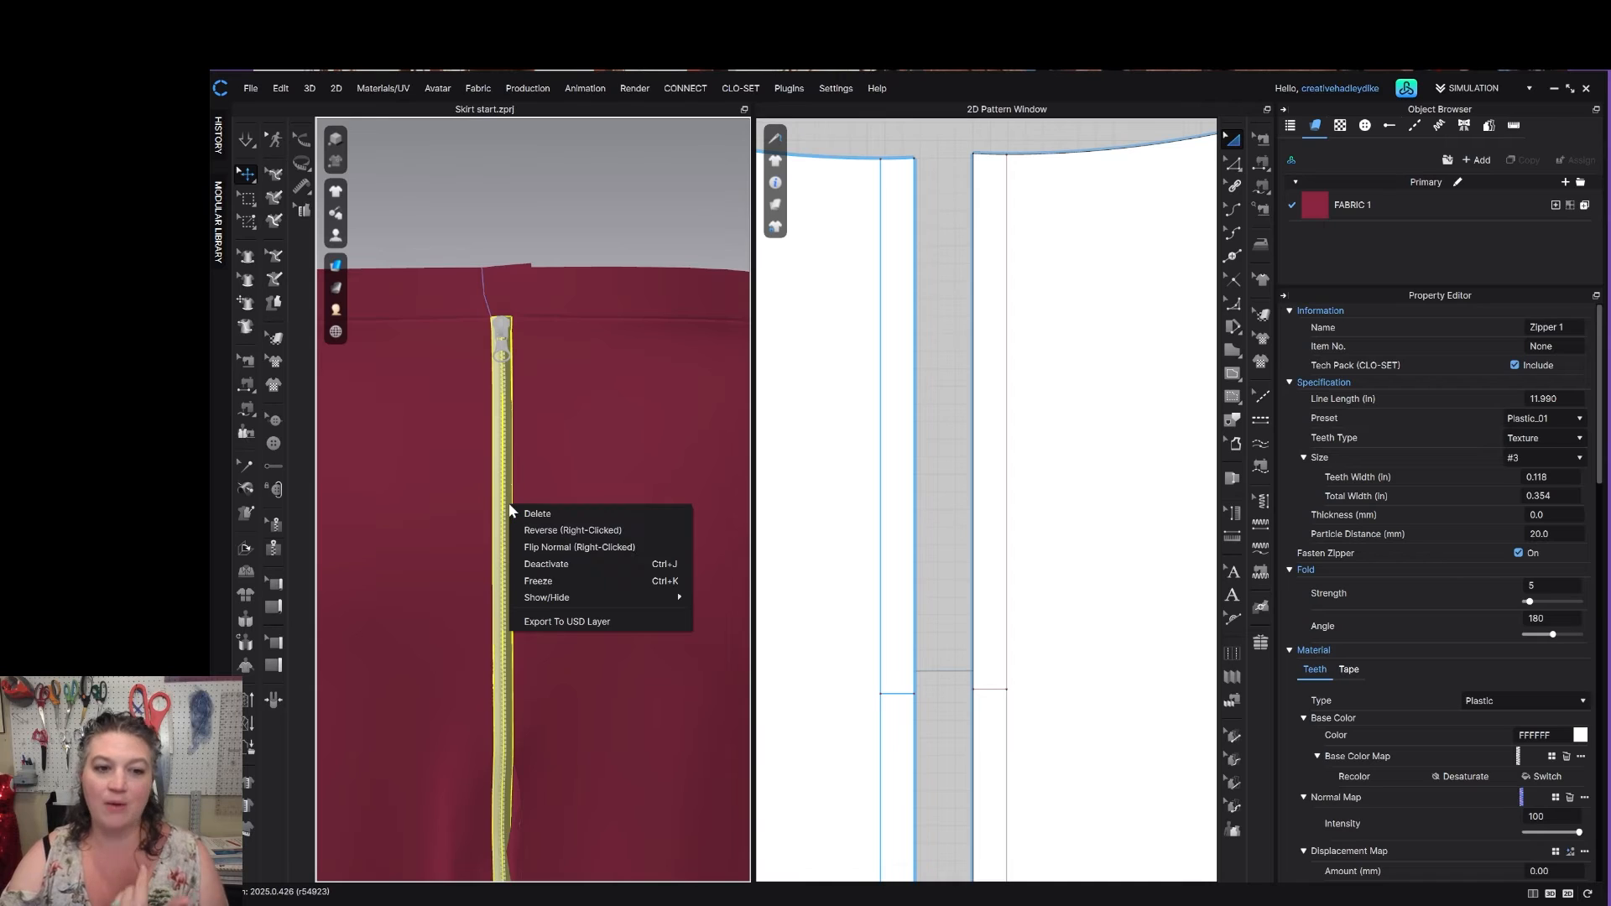
{"action": "left_click", "coordinate": [538, 550]}
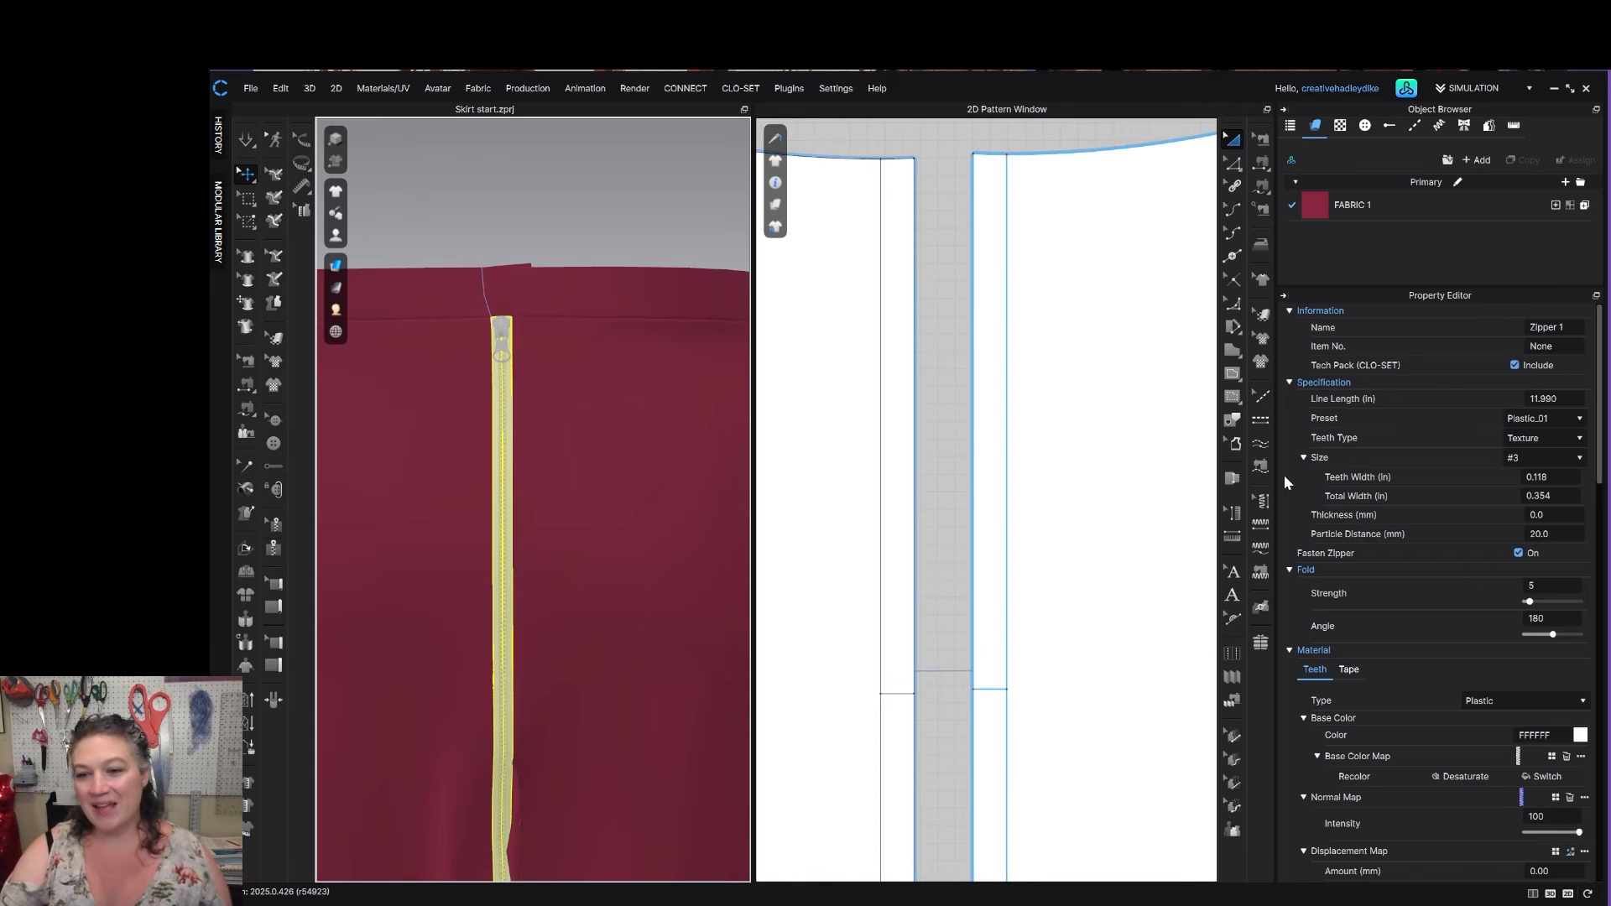
Set the zipper's total width to 0.75 in and its teeth width to 0.25 in.
{"action": "left_click", "coordinate": [1545, 496]}
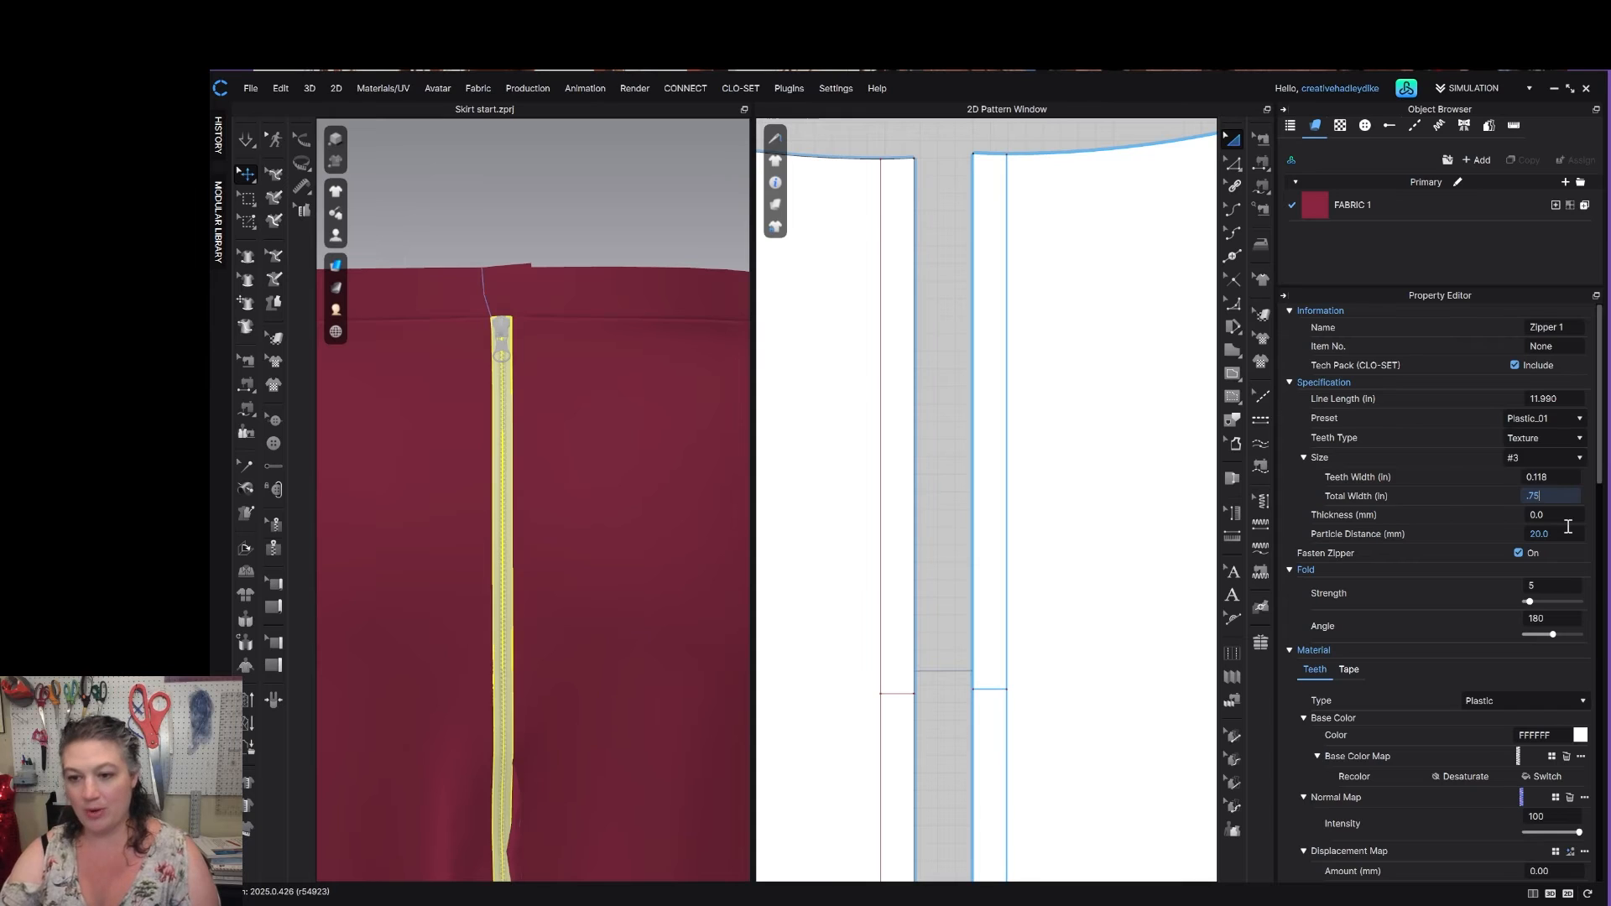
{"action": "type", "text": ".75"}
{"action": "key", "text": "Return"}
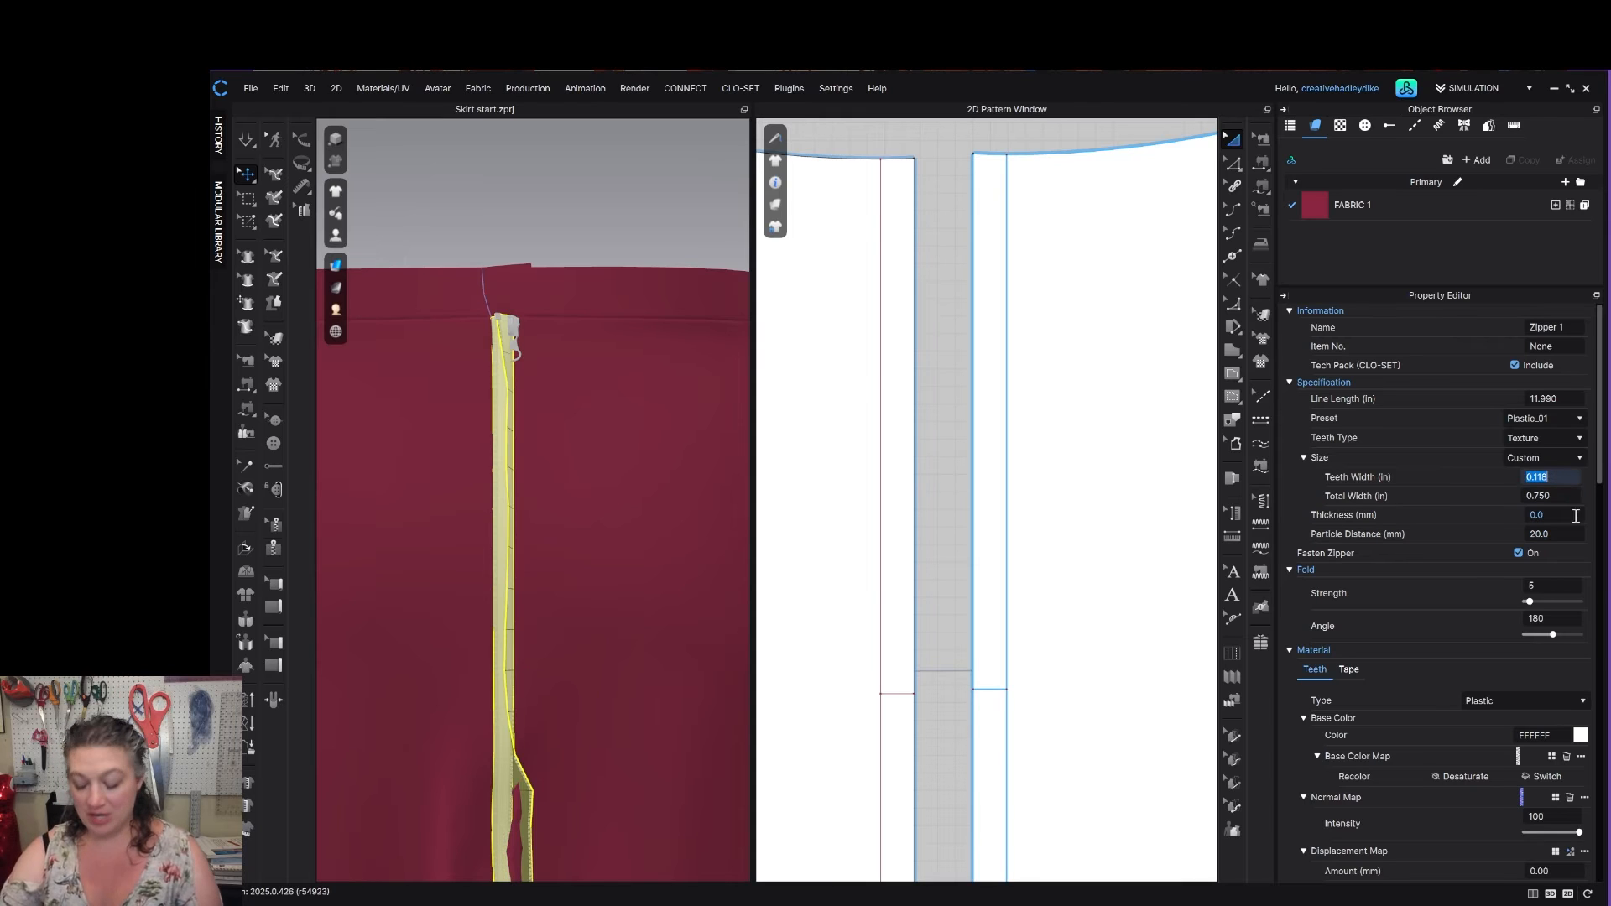
{"action": "key", "text": "Return"}
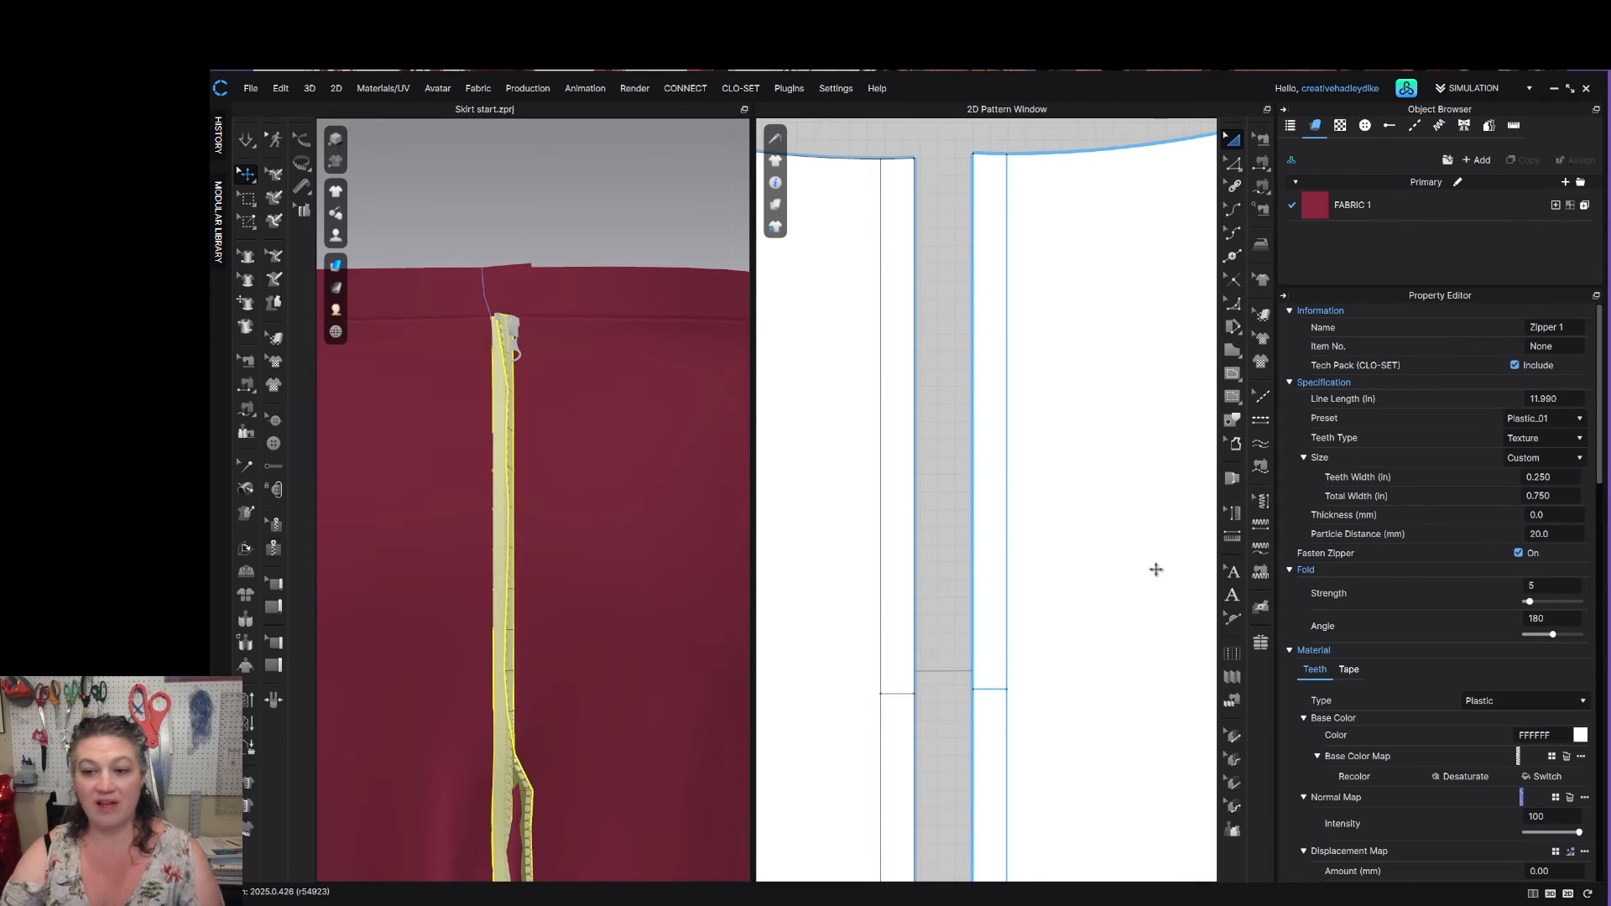
Simulate the skirt with the widened zipper and examine the zipper's lower end and its position inside the opening.
{"action": "key", "text": "space"}
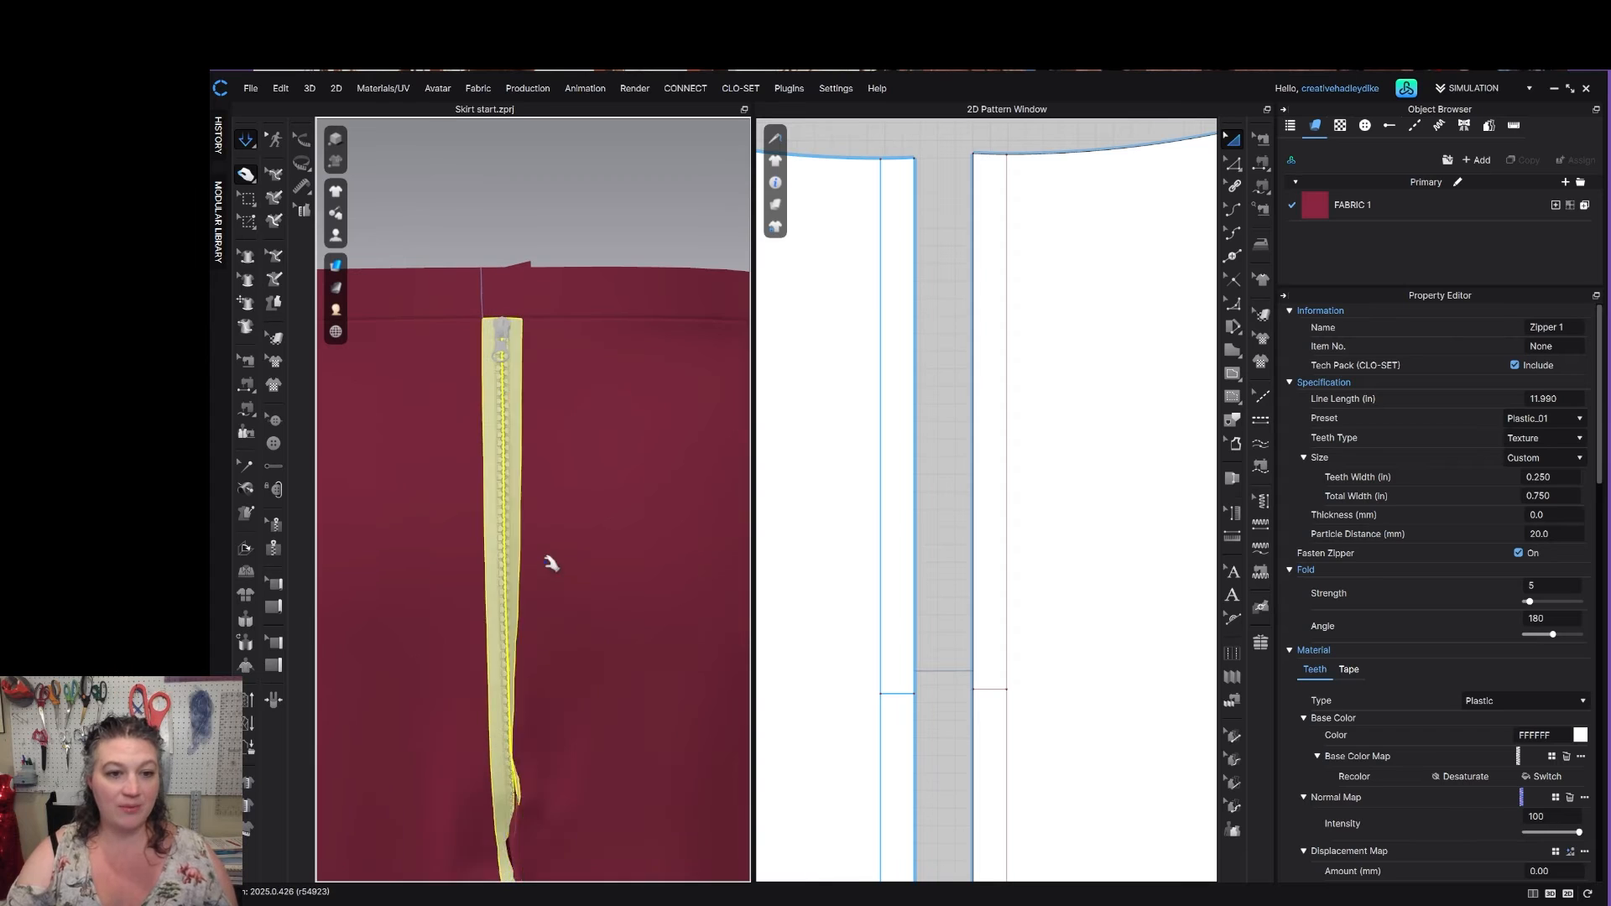
{"action": "middle_click_drag", "start_coordinate": [520, 786], "coordinate": [551, 496]}
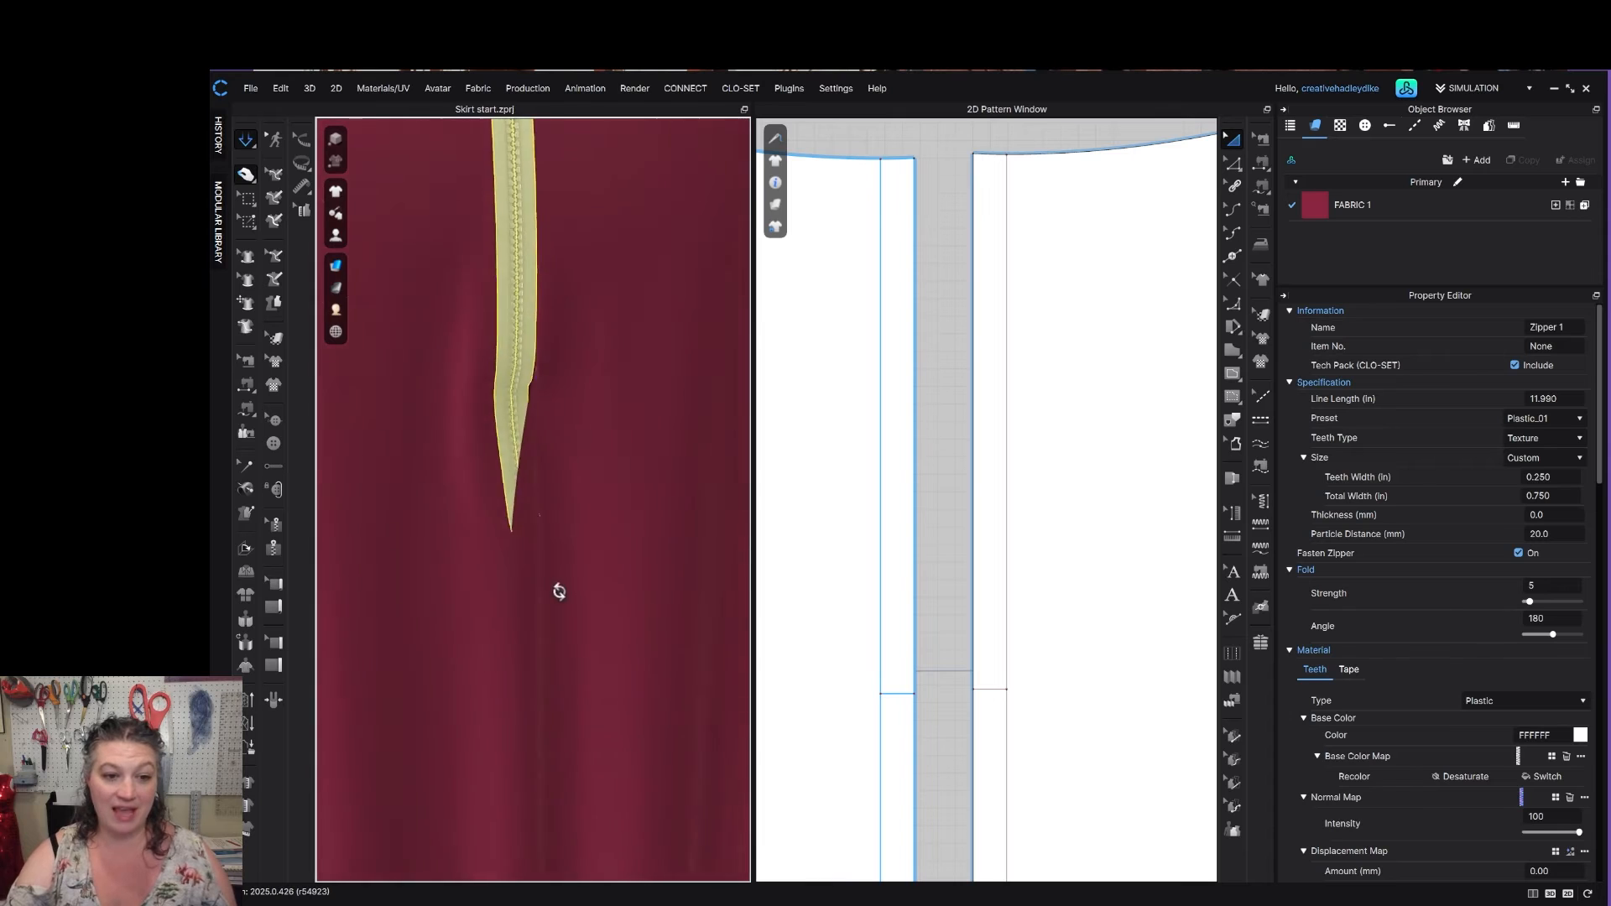
{"action": "right_click_drag", "start_coordinate": [558, 587], "coordinate": [515, 632]}
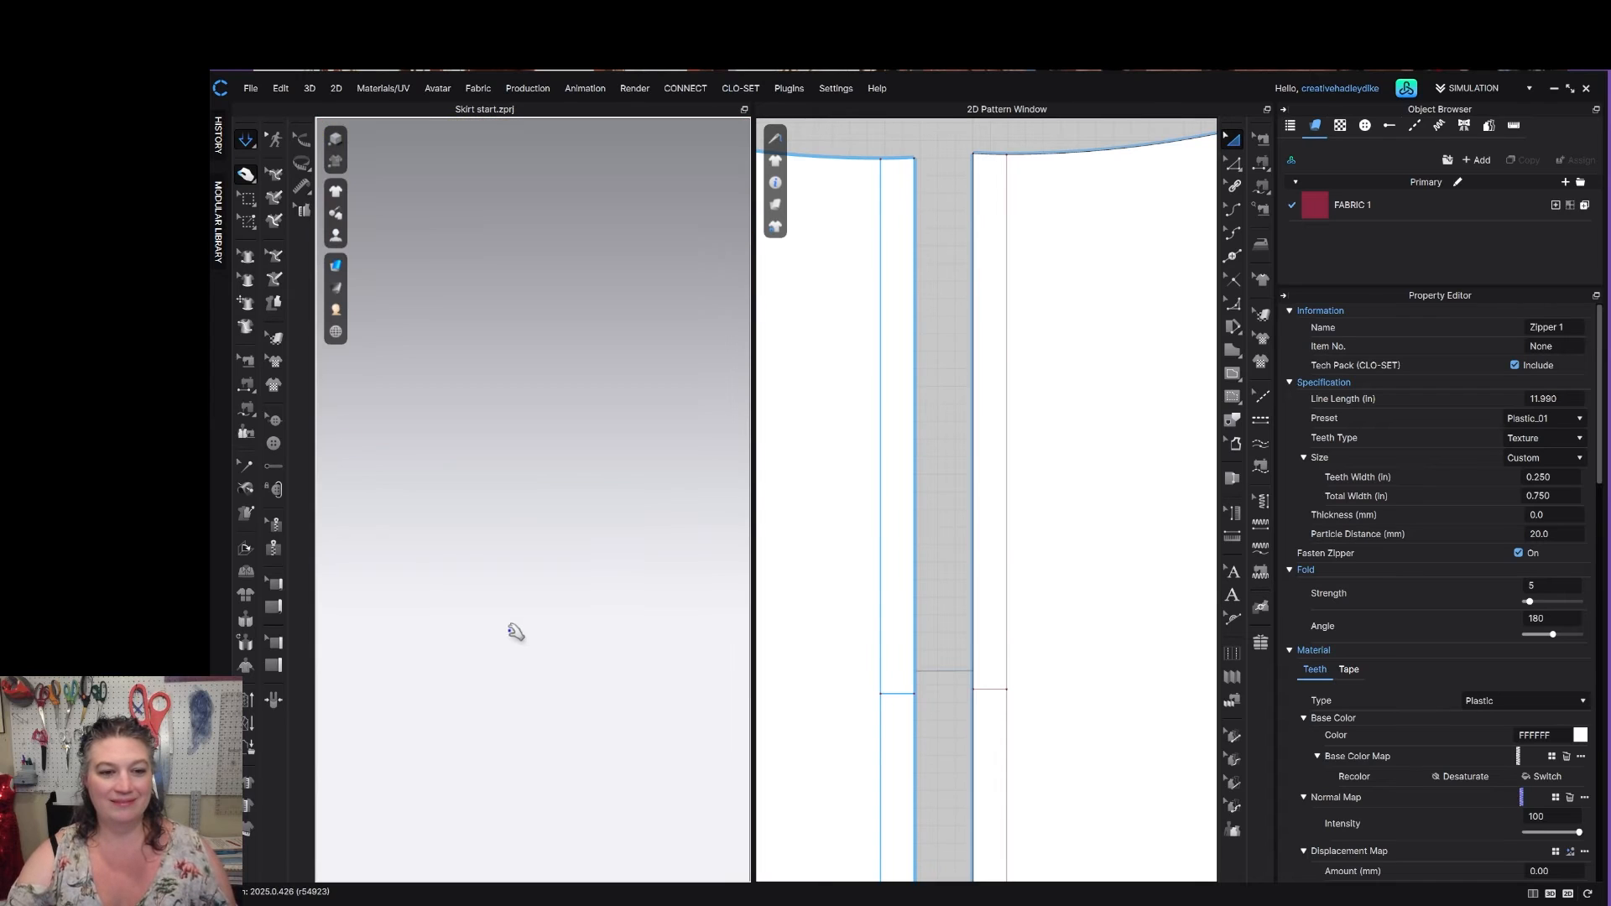
{"action": "scroll", "coordinate": [515, 626], "scroll_direction": "down", "scroll_amount": 5}
{"action": "scroll", "coordinate": [543, 576], "scroll_direction": "up", "scroll_amount": 3}
{"action": "mouse_move", "coordinate": [543, 576]}
{"action": "right_mouse_down"}
{"action": "mouse_move", "coordinate": [532, 601]}
{"action": "mouse_move", "coordinate": [515, 573]}
{"action": "right_mouse_up"}
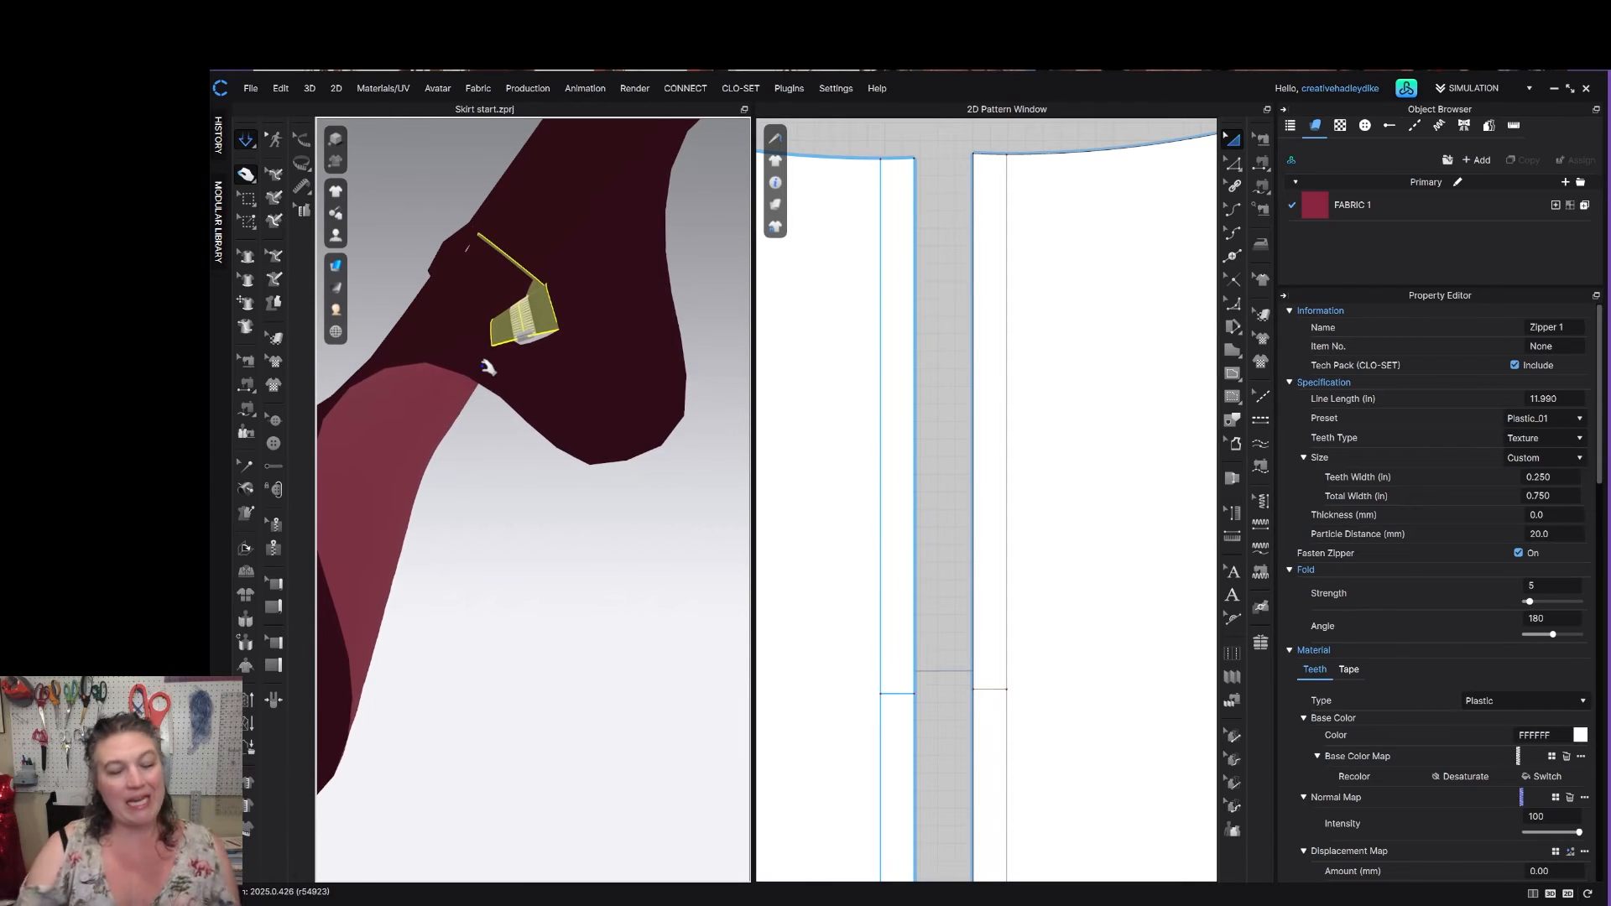
{"action": "key", "text": "0"}
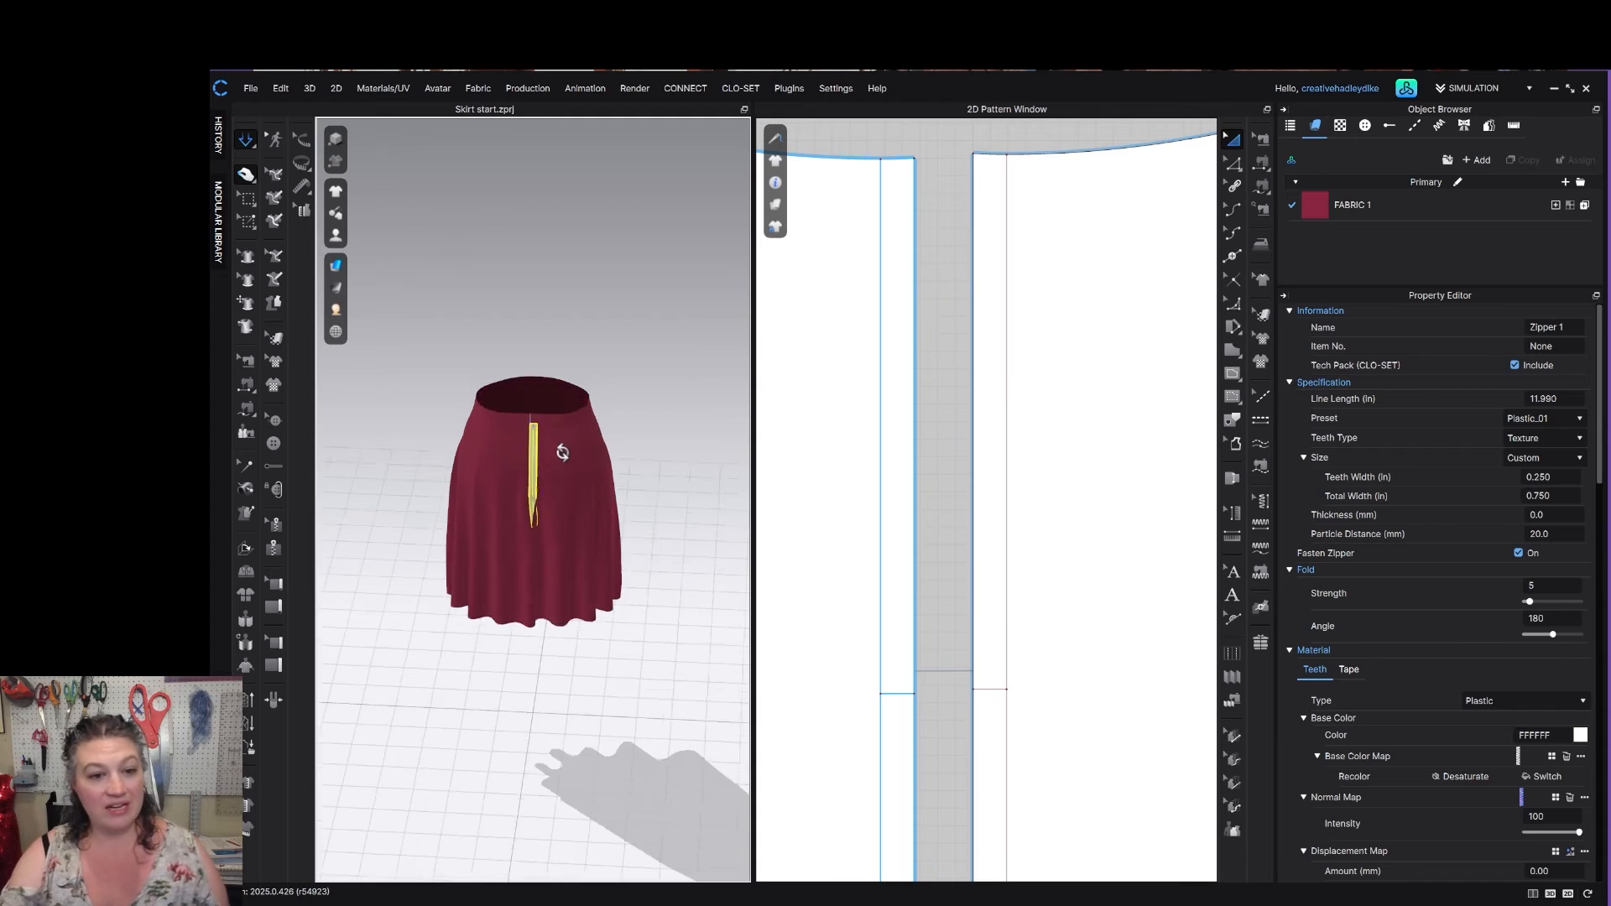
Try to pull the right panel's centre edge out over the zipper while the simulation runs.
{"action": "scroll", "coordinate": [546, 486], "scroll_direction": "up", "scroll_amount": 10}
{"action": "mouse_move", "coordinate": [546, 487]}
{"action": "right_mouse_down"}
{"action": "mouse_move", "coordinate": [478, 459]}
{"action": "mouse_move", "coordinate": [428, 471]}
{"action": "mouse_move", "coordinate": [546, 475]}
{"action": "right_mouse_up"}
{"action": "left_click", "coordinate": [526, 456]}
{"action": "mouse_move", "coordinate": [544, 474]}
{"action": "left_mouse_down"}
{"action": "mouse_move", "coordinate": [537, 457]}
{"action": "mouse_move", "coordinate": [580, 428]}
{"action": "mouse_move", "coordinate": [651, 408]}
{"action": "mouse_move", "coordinate": [532, 457]}
{"action": "left_mouse_up"}
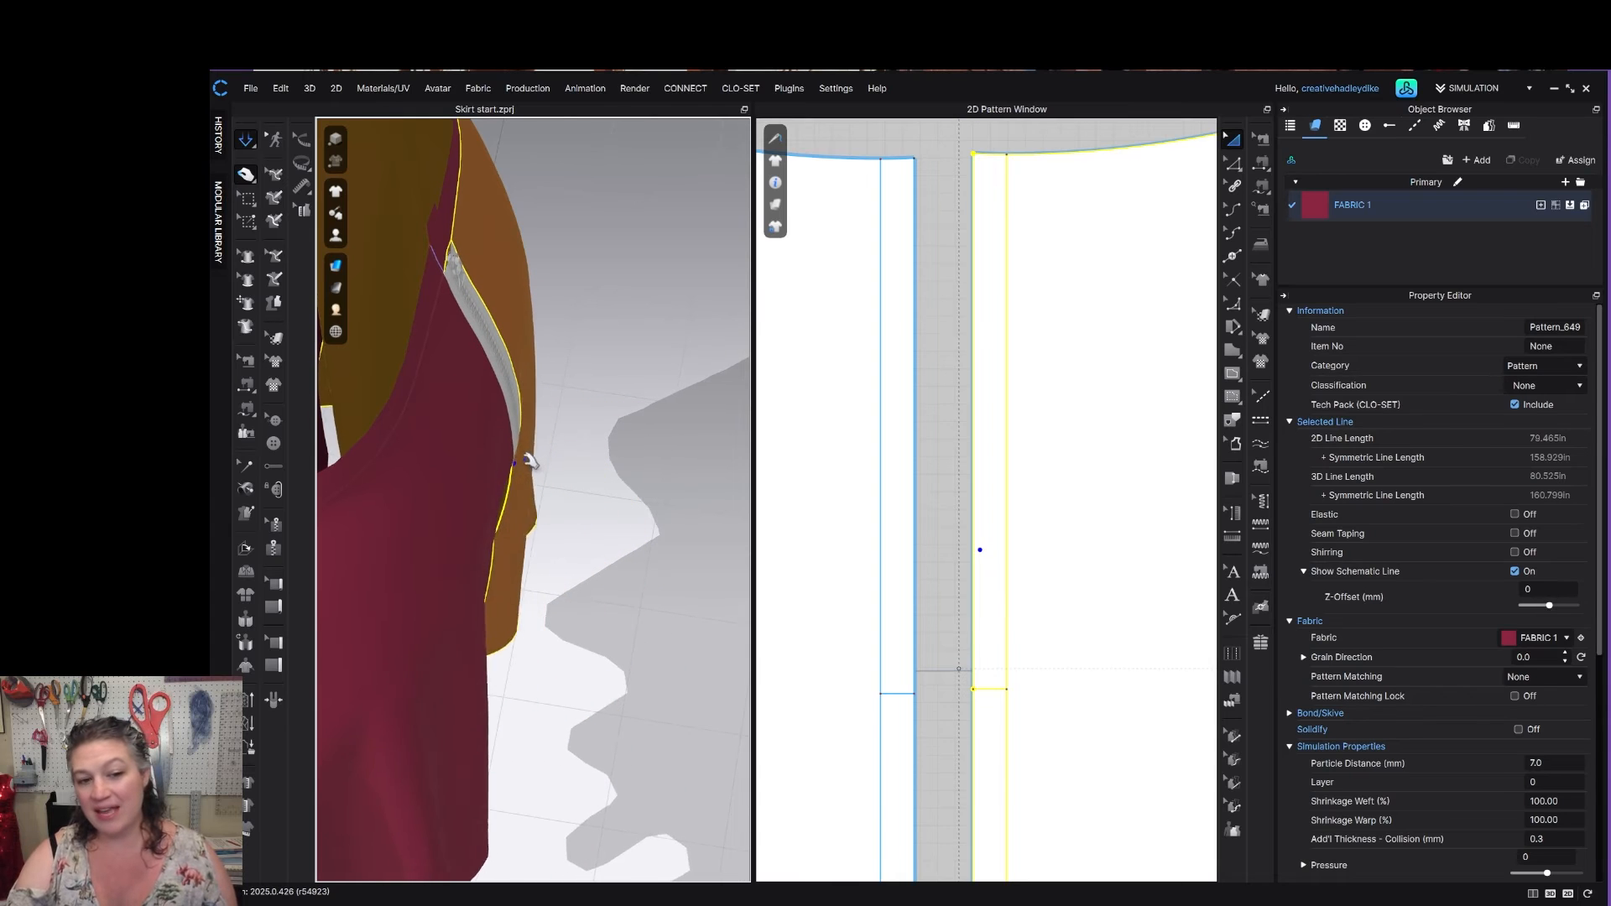
{"action": "right_click_drag", "start_coordinate": [571, 477], "coordinate": [521, 443]}
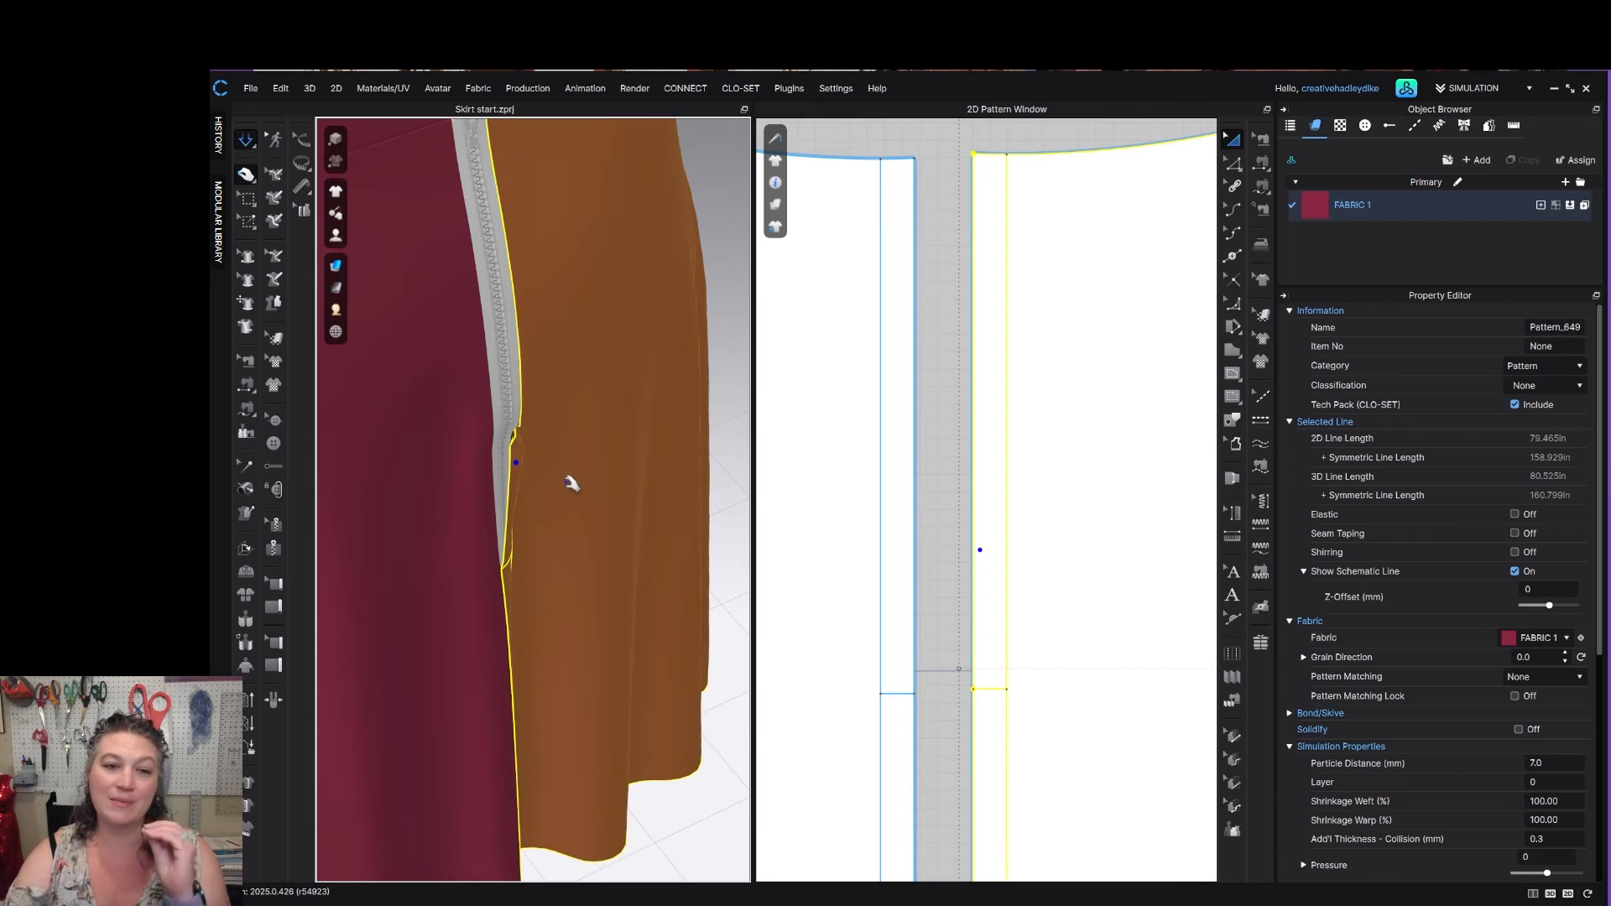
{"action": "scroll", "coordinate": [813, 363], "scroll_direction": "down", "scroll_amount": 2}
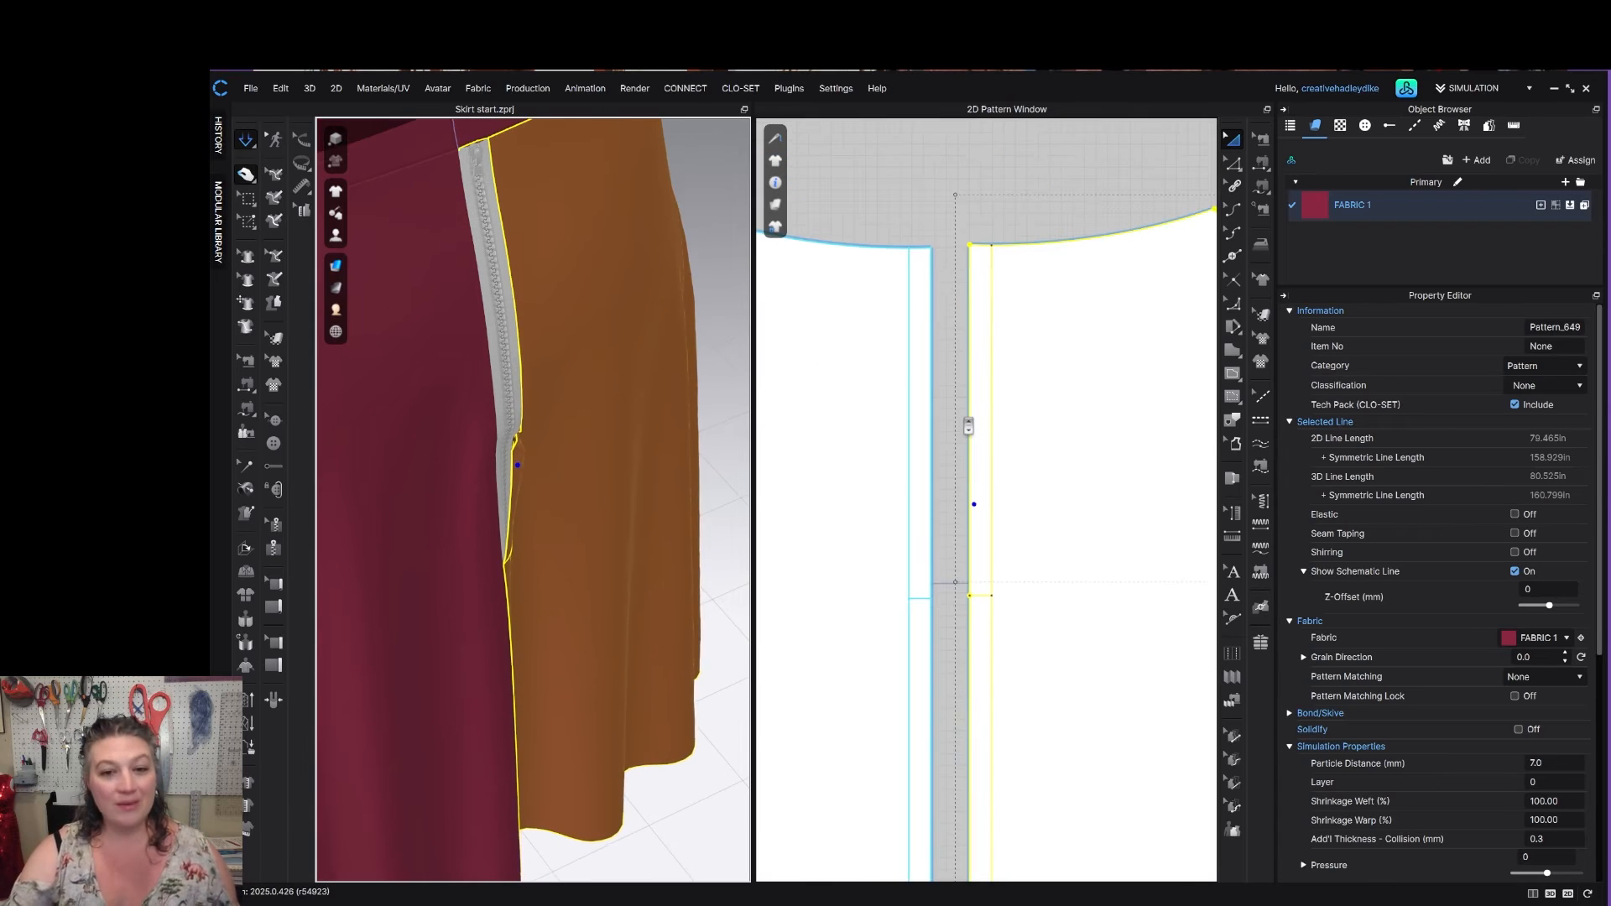
Stop the simulation and box-select the mesh of the right panel's centre strip from the waist to the split level.
{"action": "right_click_drag", "start_coordinate": [961, 335], "coordinate": [961, 413]}
{"action": "left_click", "coordinate": [938, 341]}
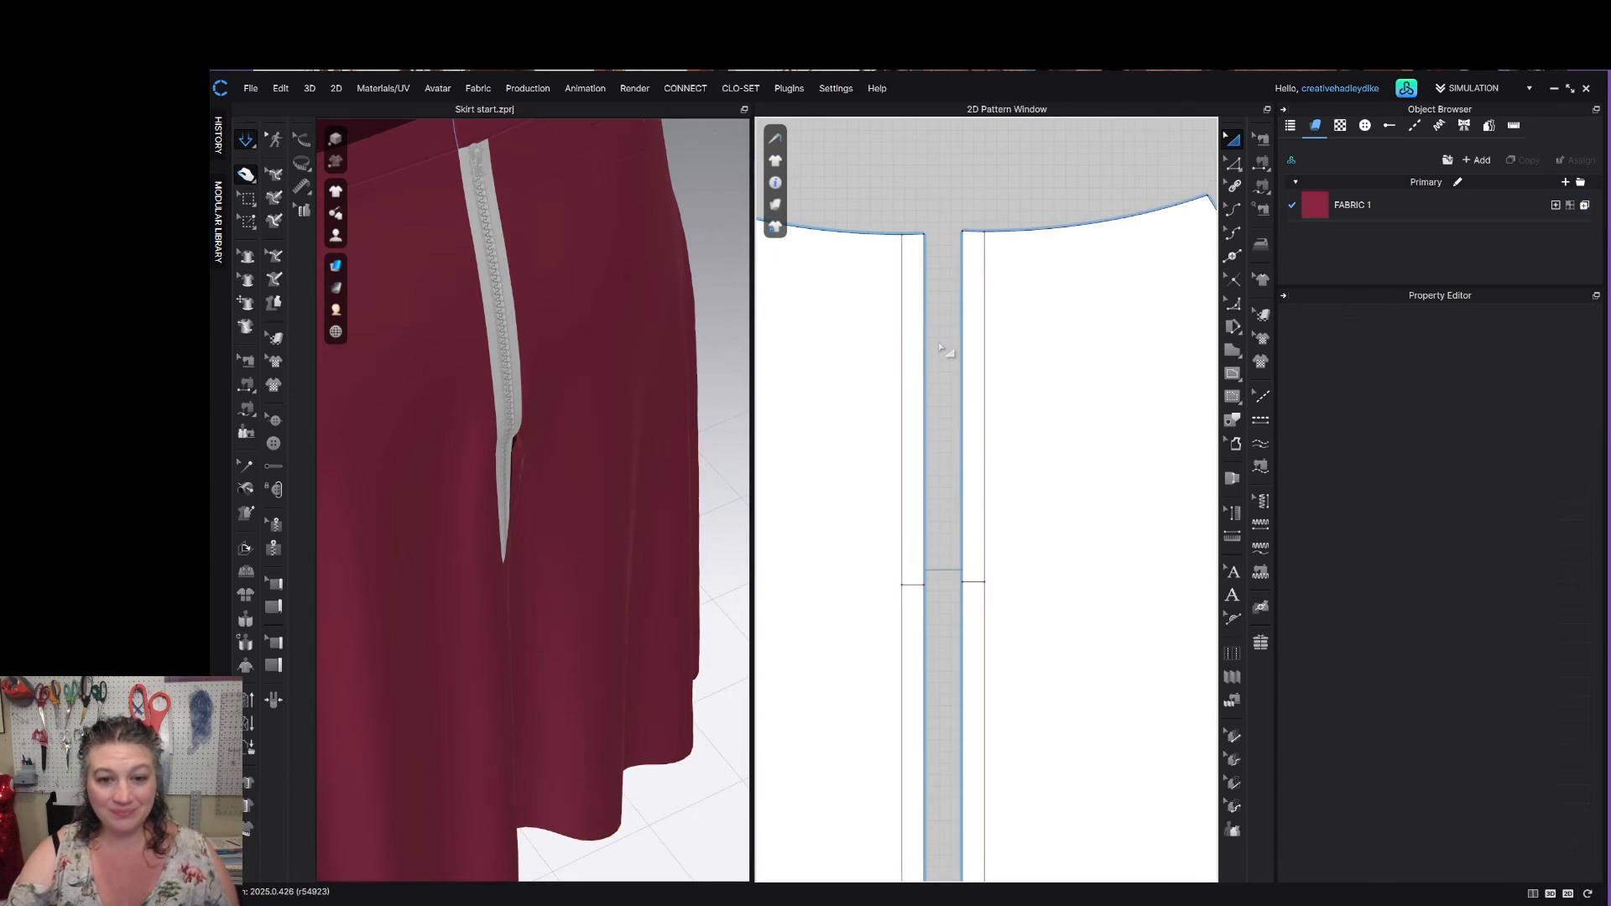
{"action": "key", "text": "space"}
{"action": "left_click", "coordinate": [248, 203]}
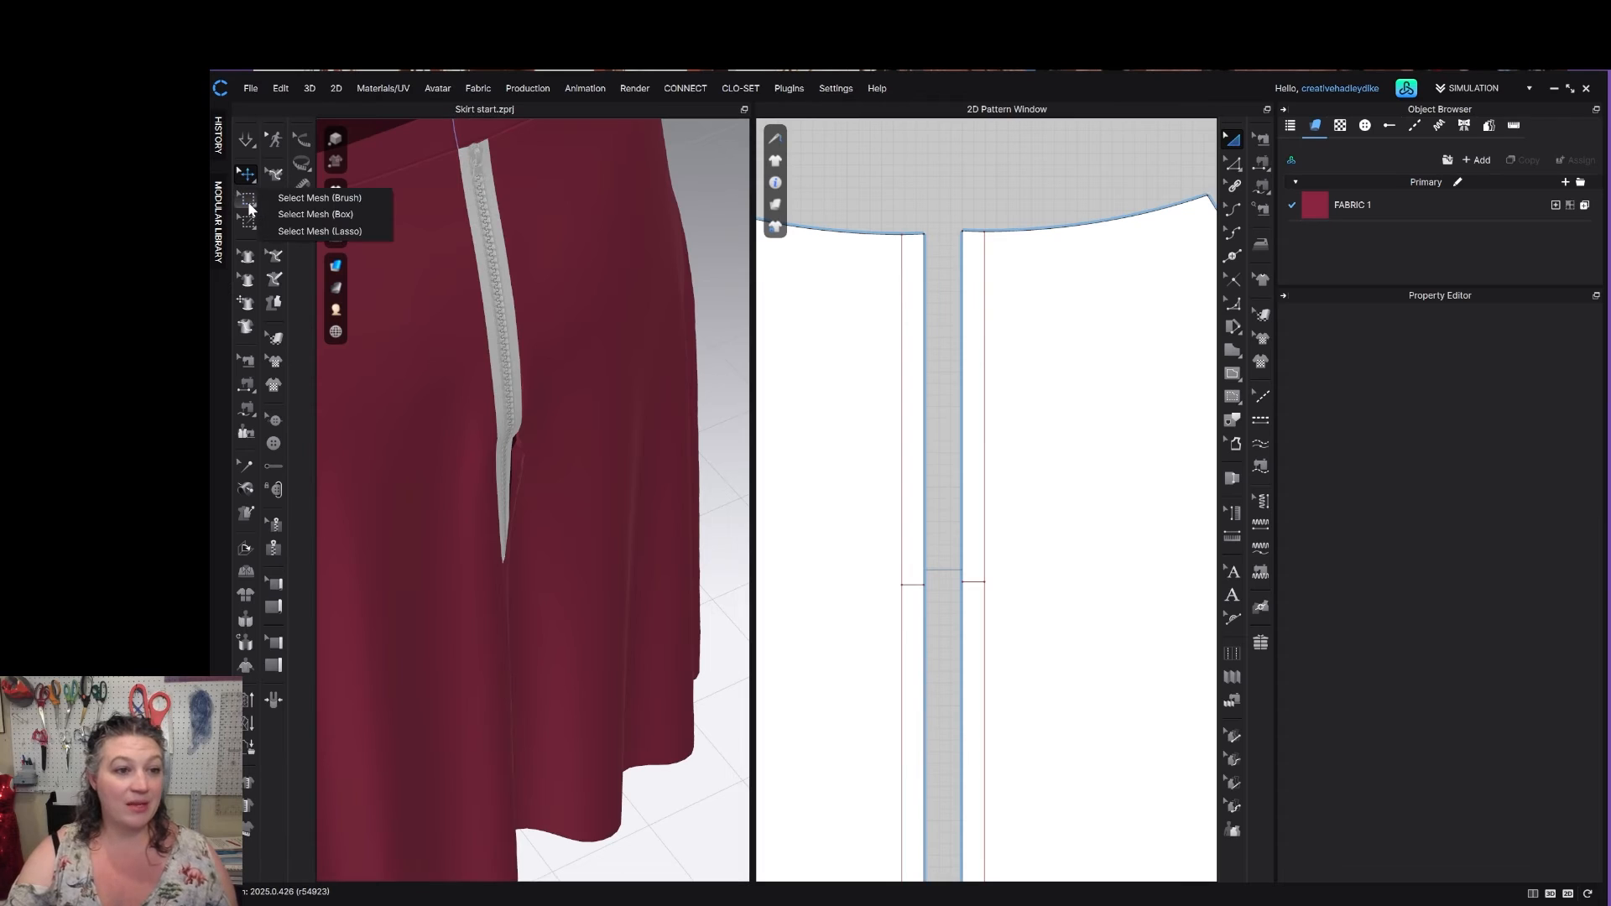
{"action": "left_click", "coordinate": [369, 215]}
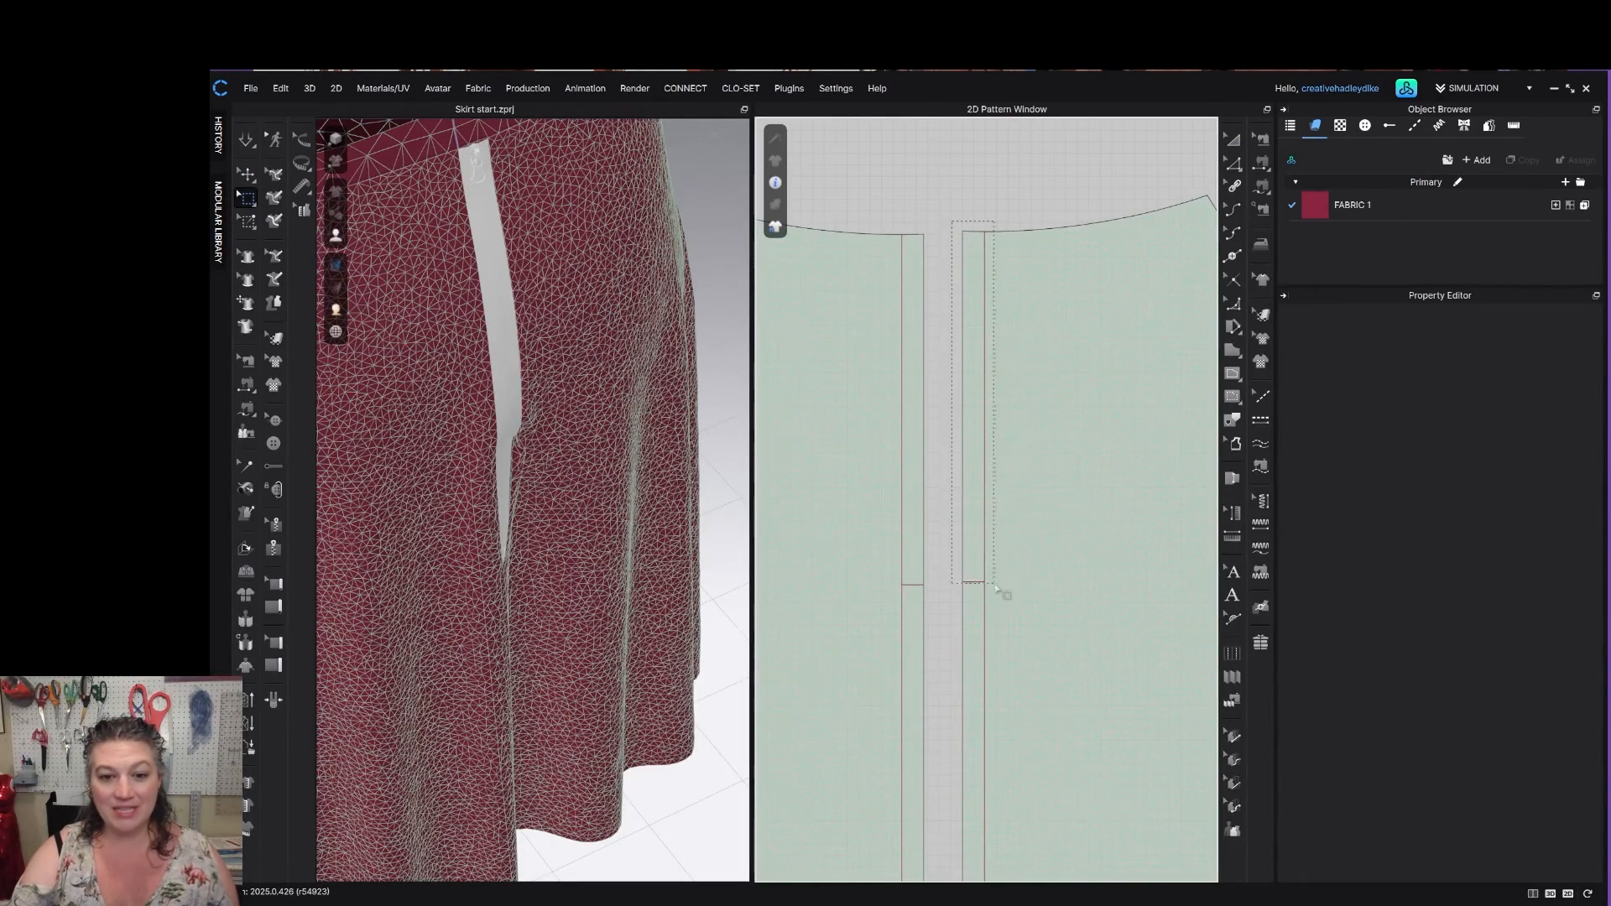
{"action": "left_click_drag", "start_coordinate": [997, 591], "coordinate": [995, 588]}
{"action": "right_click_drag", "start_coordinate": [578, 355], "coordinate": [487, 353]}
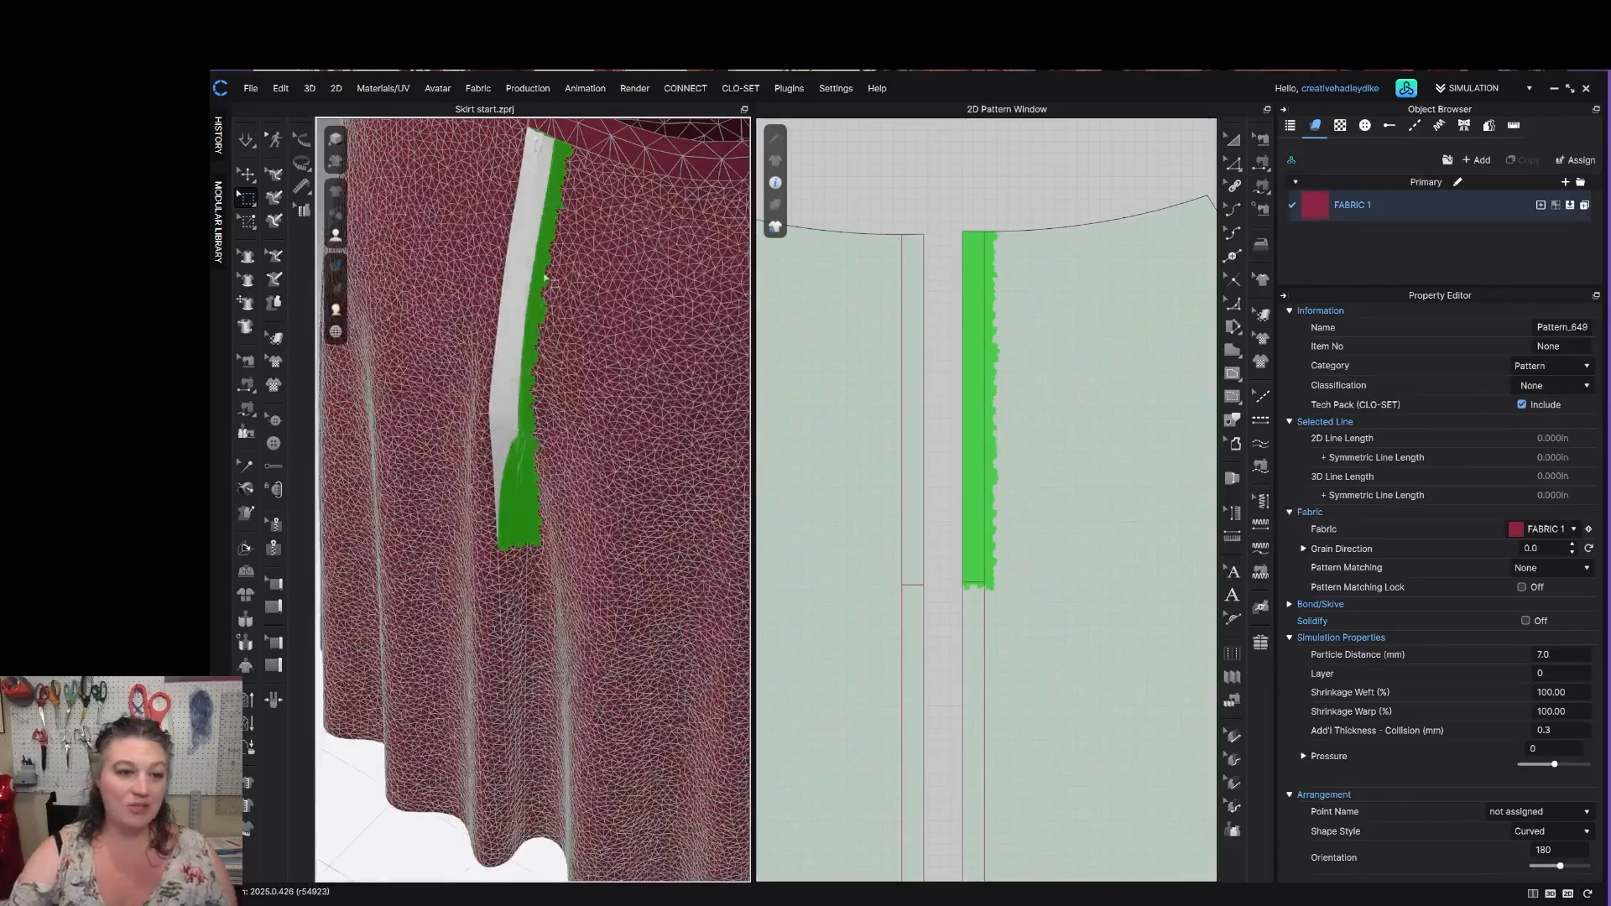
{"action": "right_click_drag", "start_coordinate": [546, 277], "coordinate": [496, 267]}
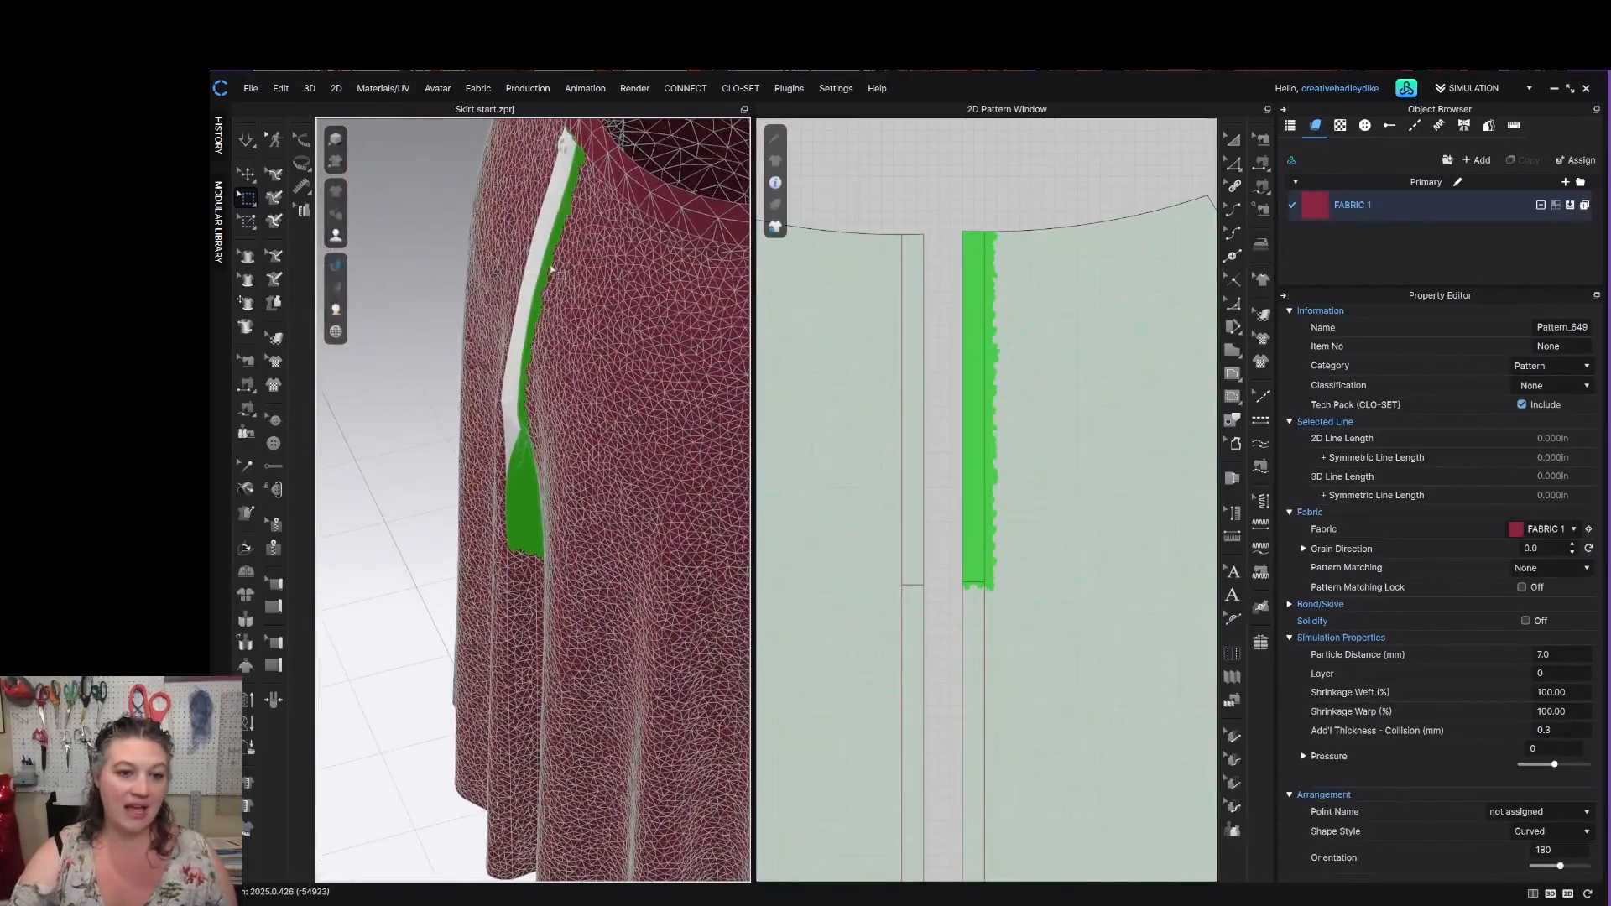
Simulate and pull the selected mesh strip over the zipper so it laps the opening, and leave mesh selection.
{"action": "key", "text": "space"}
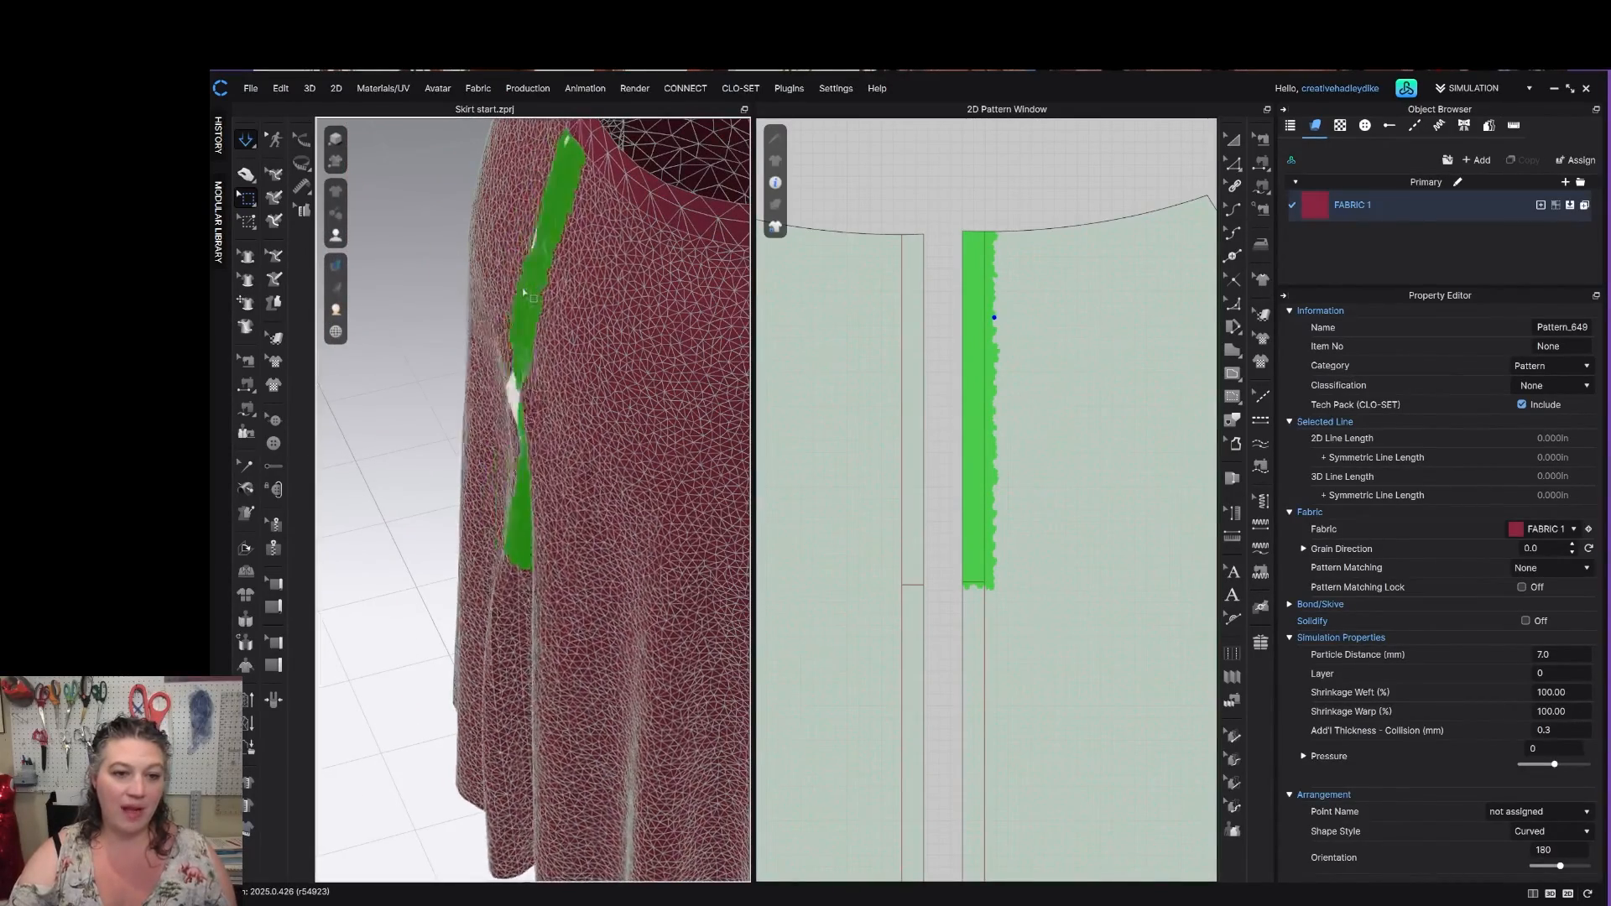
{"action": "right_click_drag", "start_coordinate": [525, 292], "coordinate": [526, 411]}
{"action": "scroll", "coordinate": [507, 313], "scroll_direction": "up", "scroll_amount": 2}
{"action": "middle_click_drag", "start_coordinate": [507, 313], "coordinate": [582, 551]}
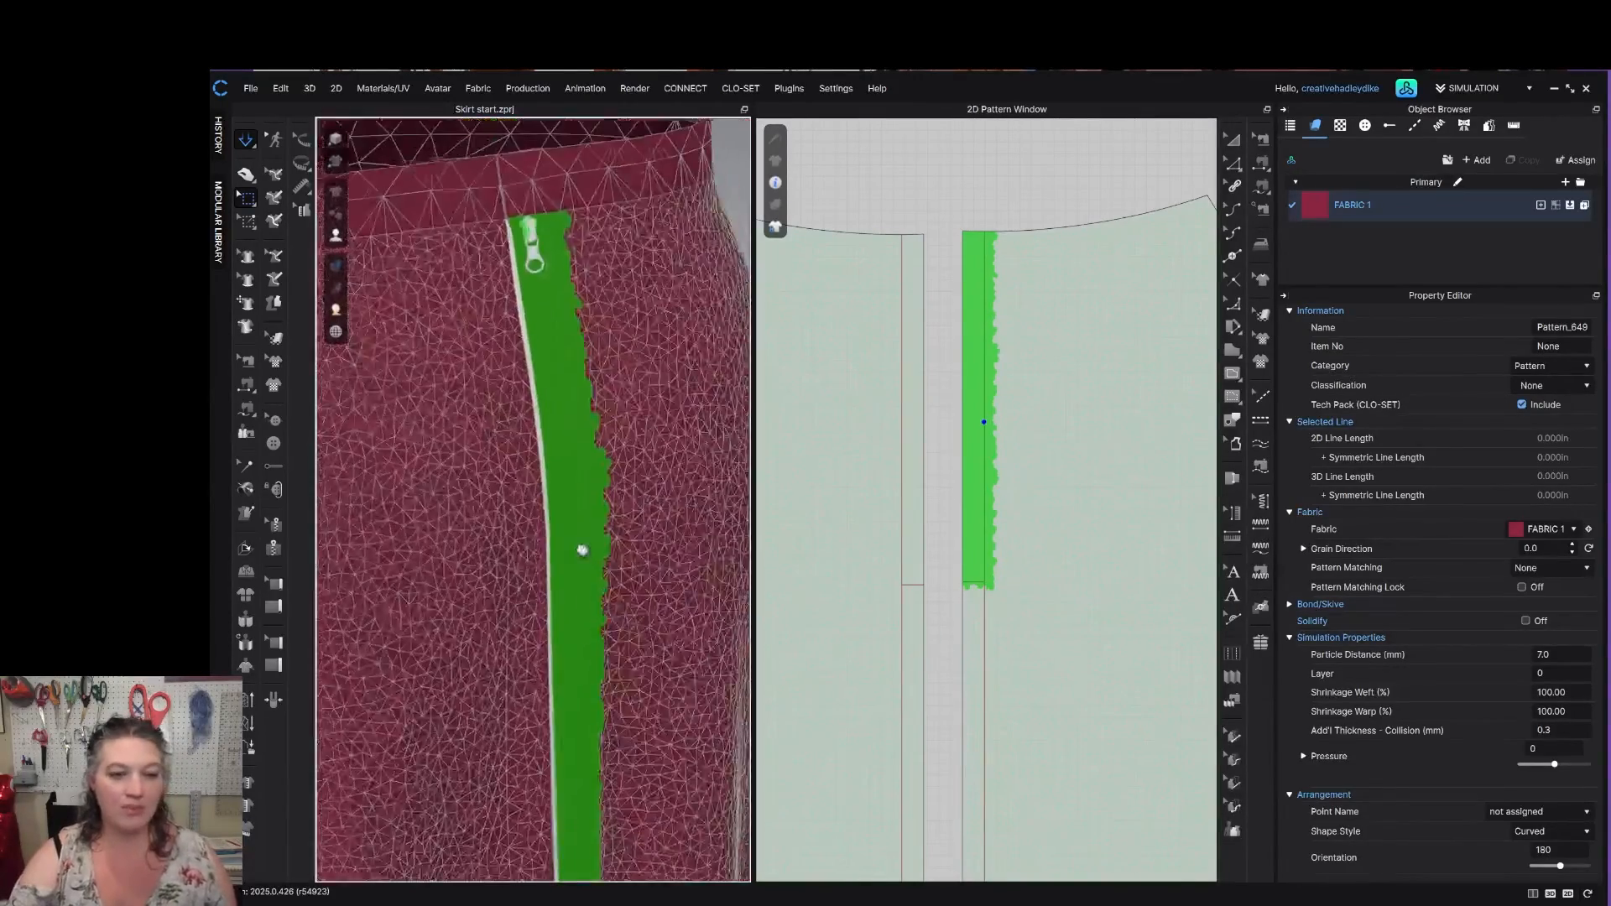
{"action": "scroll", "coordinate": [570, 541], "scroll_direction": "up", "scroll_amount": 1}
{"action": "right_click_drag", "start_coordinate": [569, 537], "coordinate": [482, 535]}
{"action": "scroll", "coordinate": [566, 524], "scroll_direction": "down", "scroll_amount": 2}
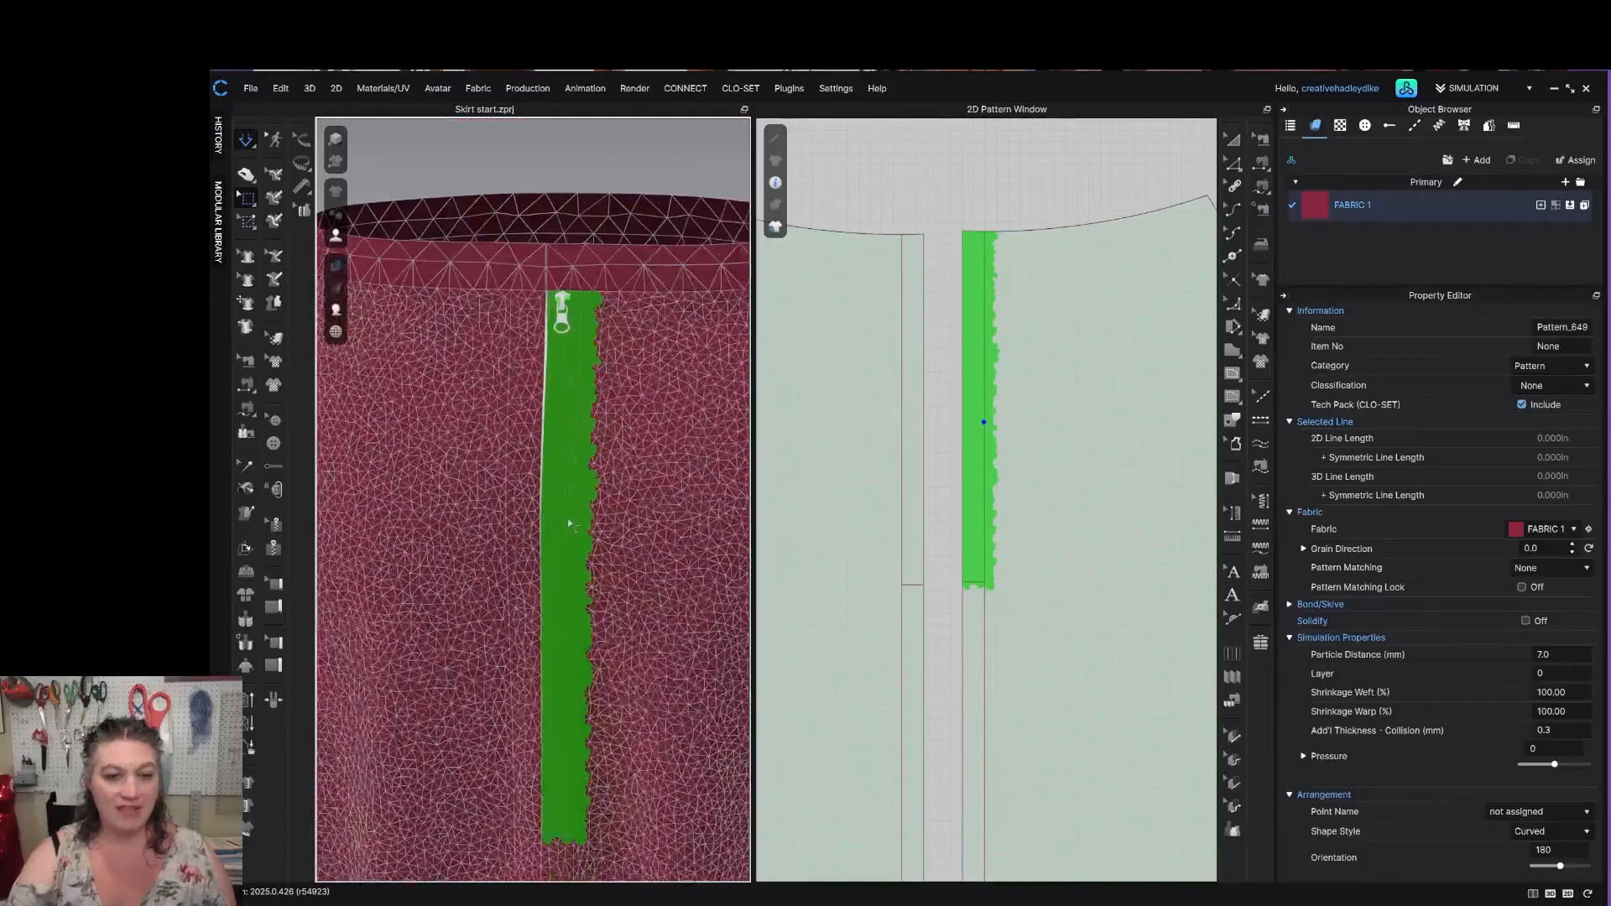
{"action": "scroll", "coordinate": [571, 524], "scroll_direction": "down", "scroll_amount": 2}
{"action": "key", "text": "q"}
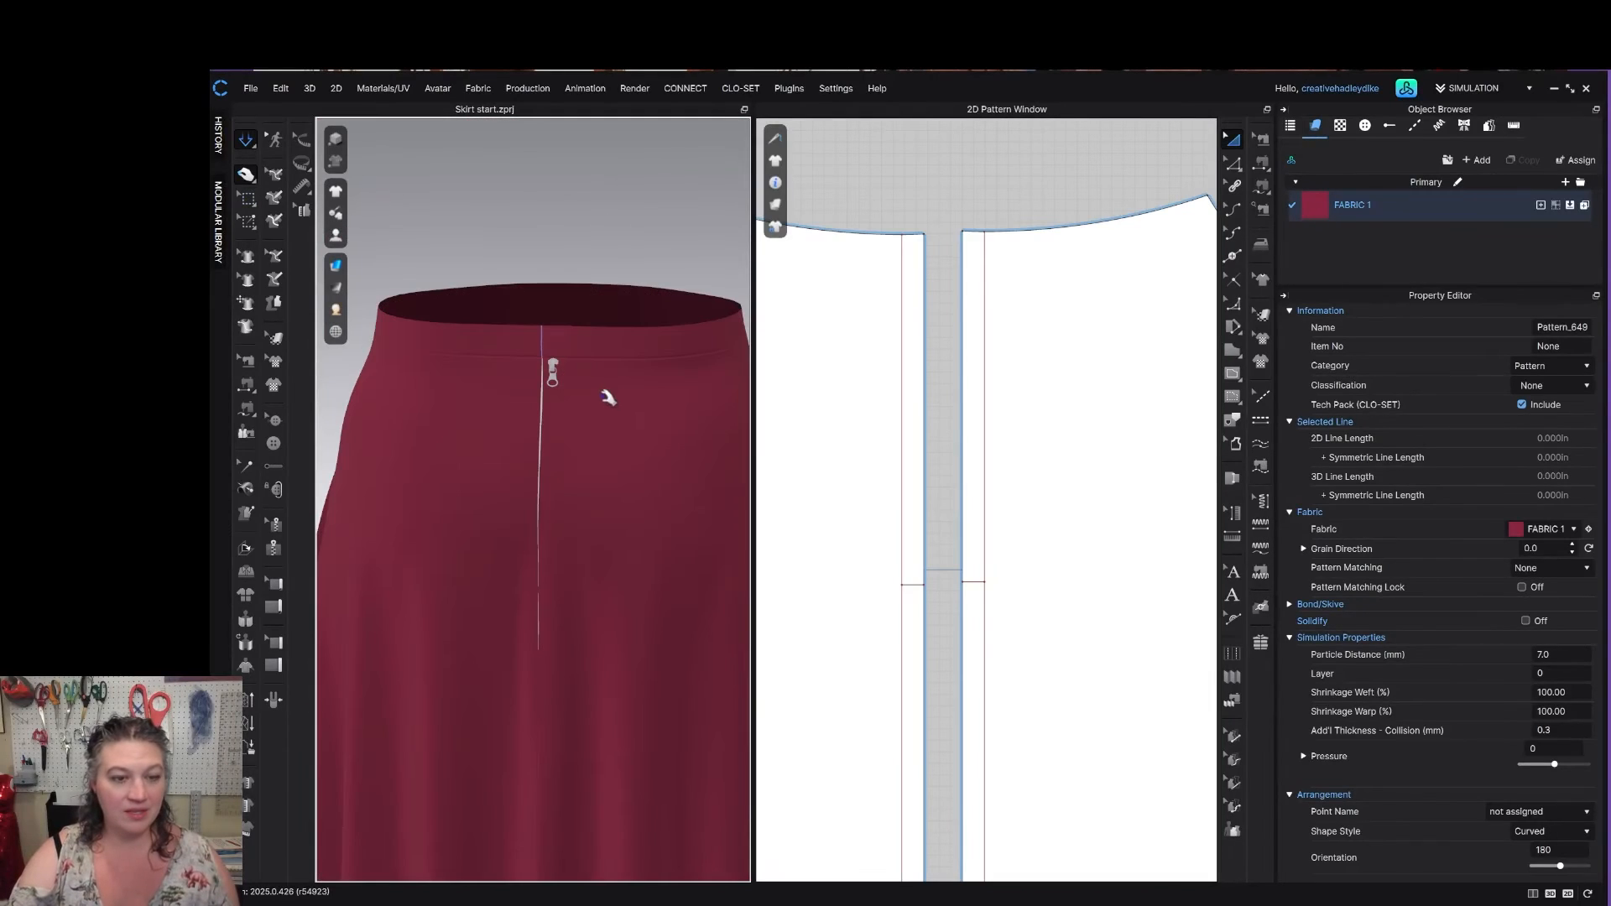
Set the right panel's additional collision thickness to 3.0 mm and simulate the lapped opening again.
{"action": "key", "text": "space"}
{"action": "scroll", "coordinate": [604, 426], "scroll_direction": "up", "scroll_amount": 2}
{"action": "right_click_drag", "start_coordinate": [604, 428], "coordinate": [554, 445]}
{"action": "scroll", "coordinate": [594, 434], "scroll_direction": "up", "scroll_amount": 3}
{"action": "middle_click_drag", "start_coordinate": [554, 446], "coordinate": [722, 433]}
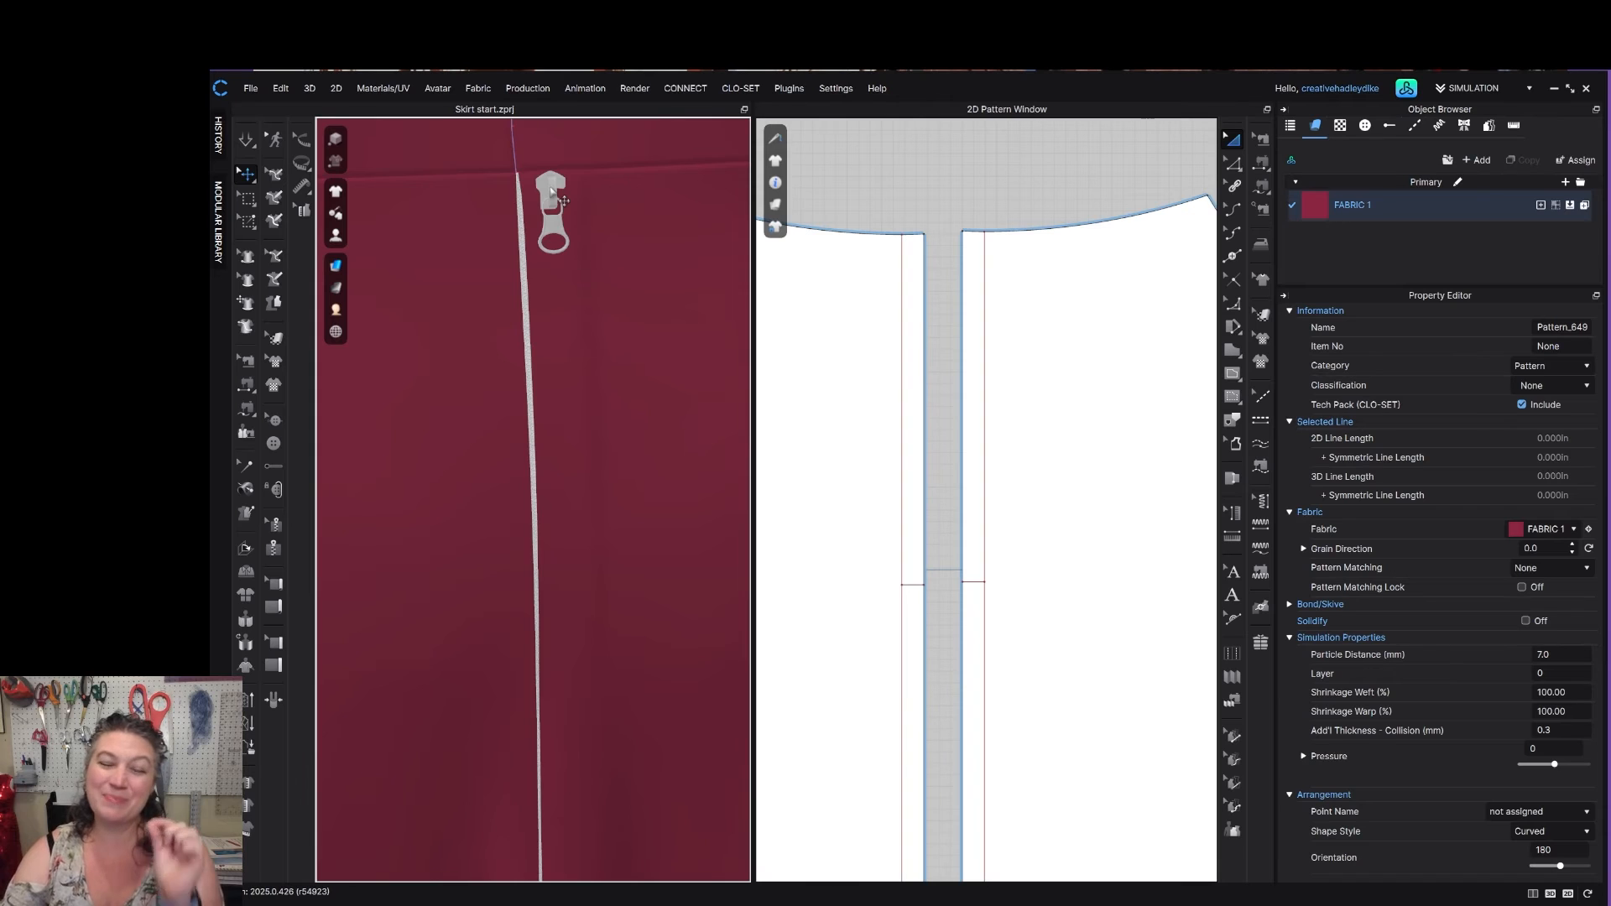
{"action": "left_click", "coordinate": [663, 386]}
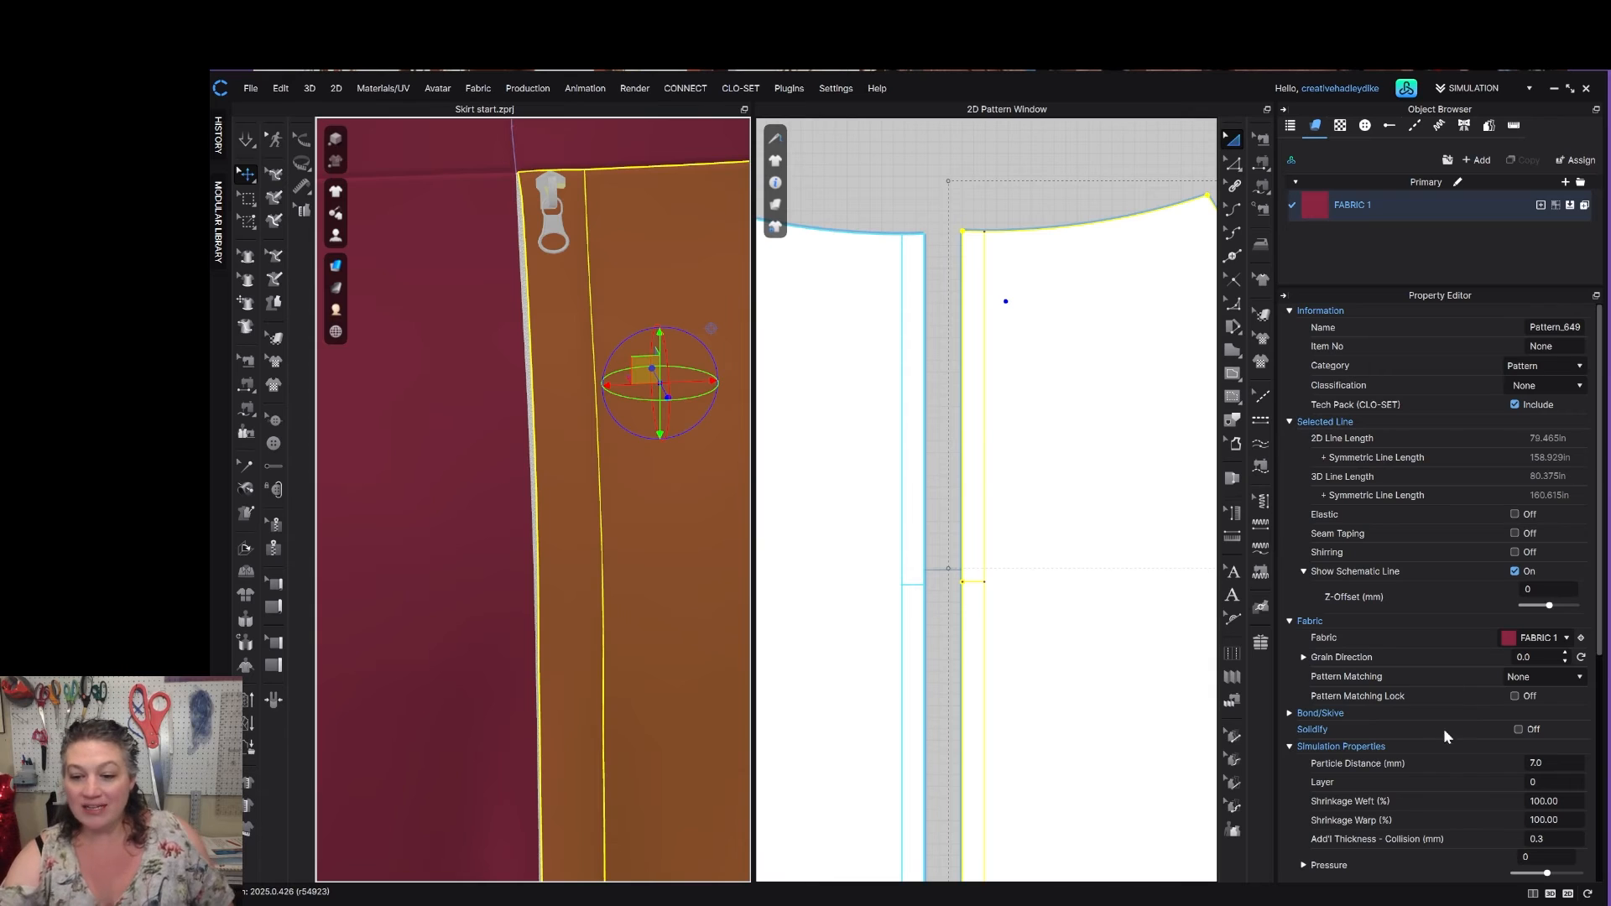
{"action": "left_click", "coordinate": [1541, 840]}
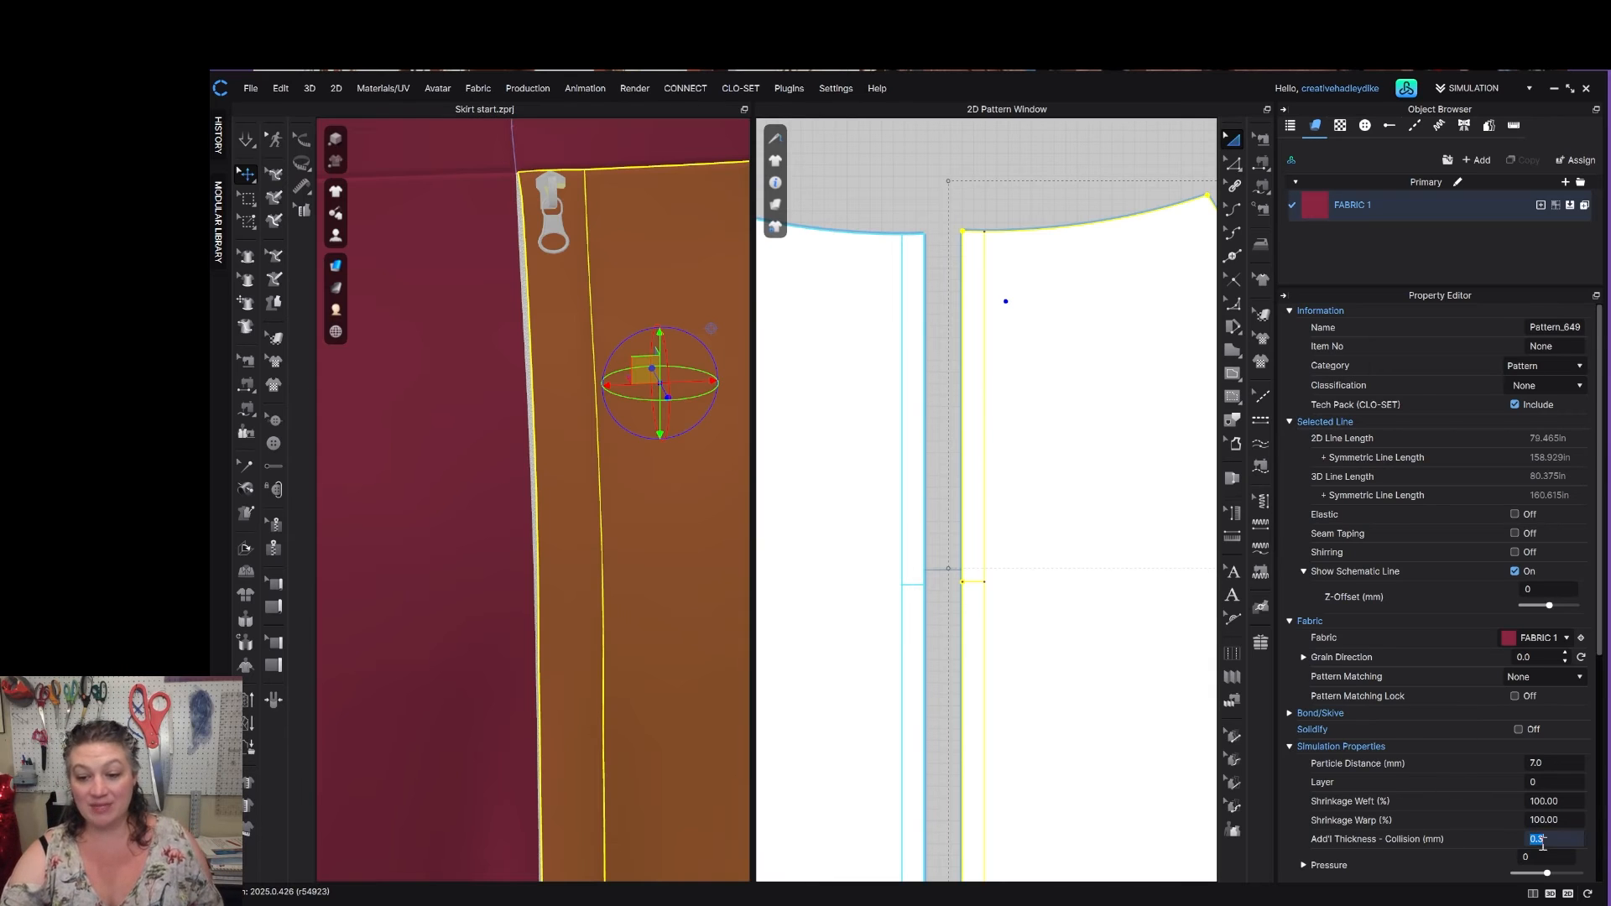
{"action": "key", "text": "Return"}
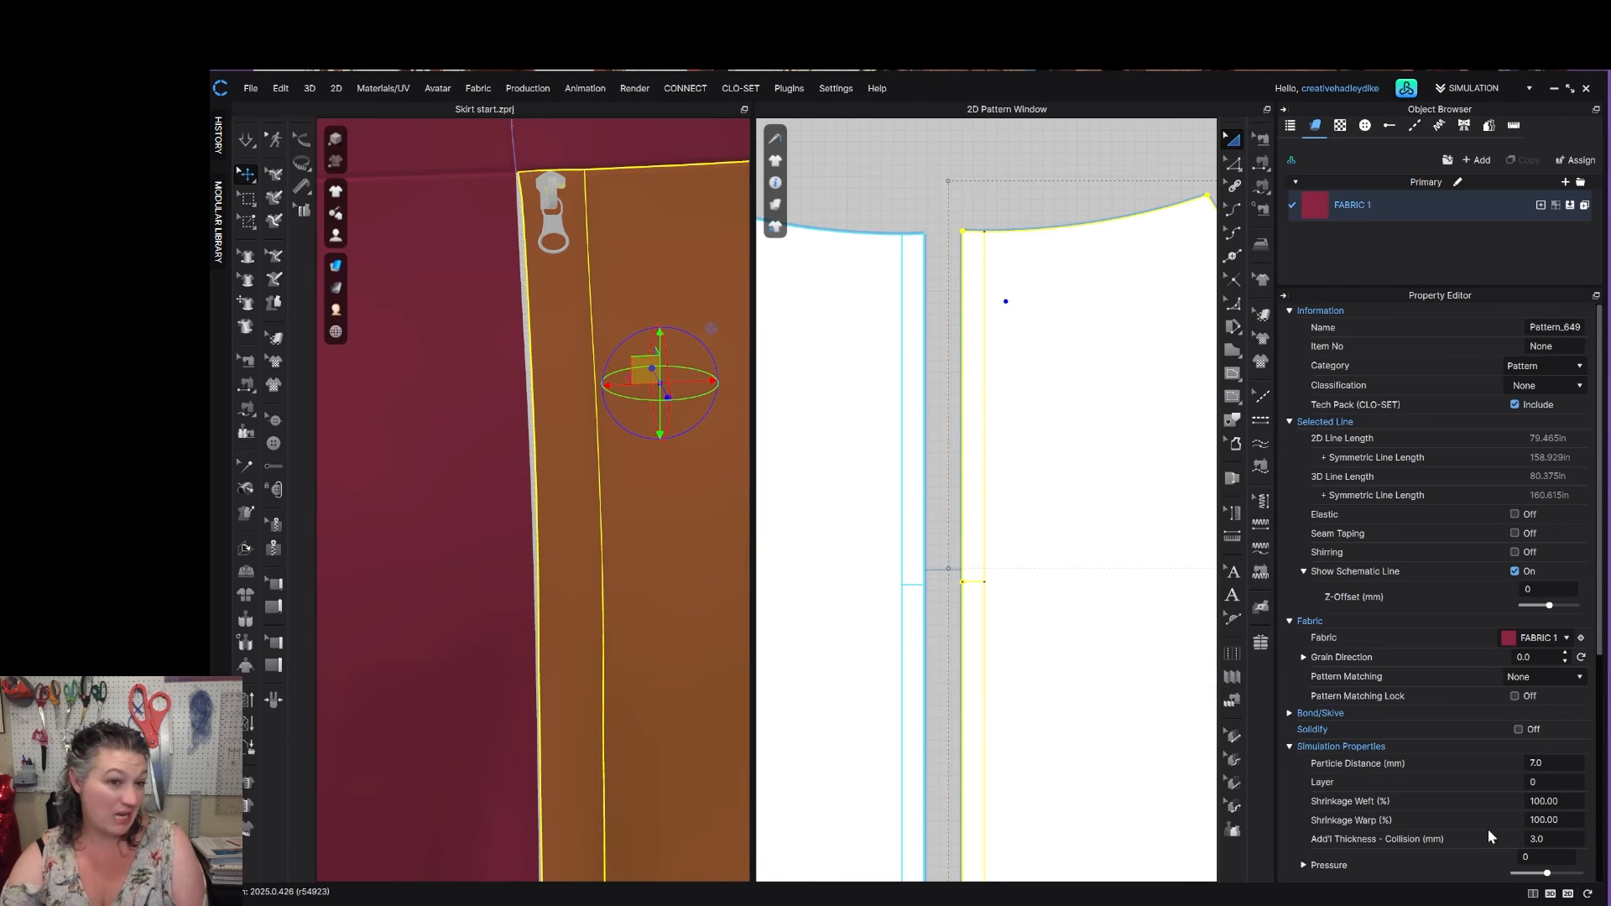
{"action": "key", "text": "space"}
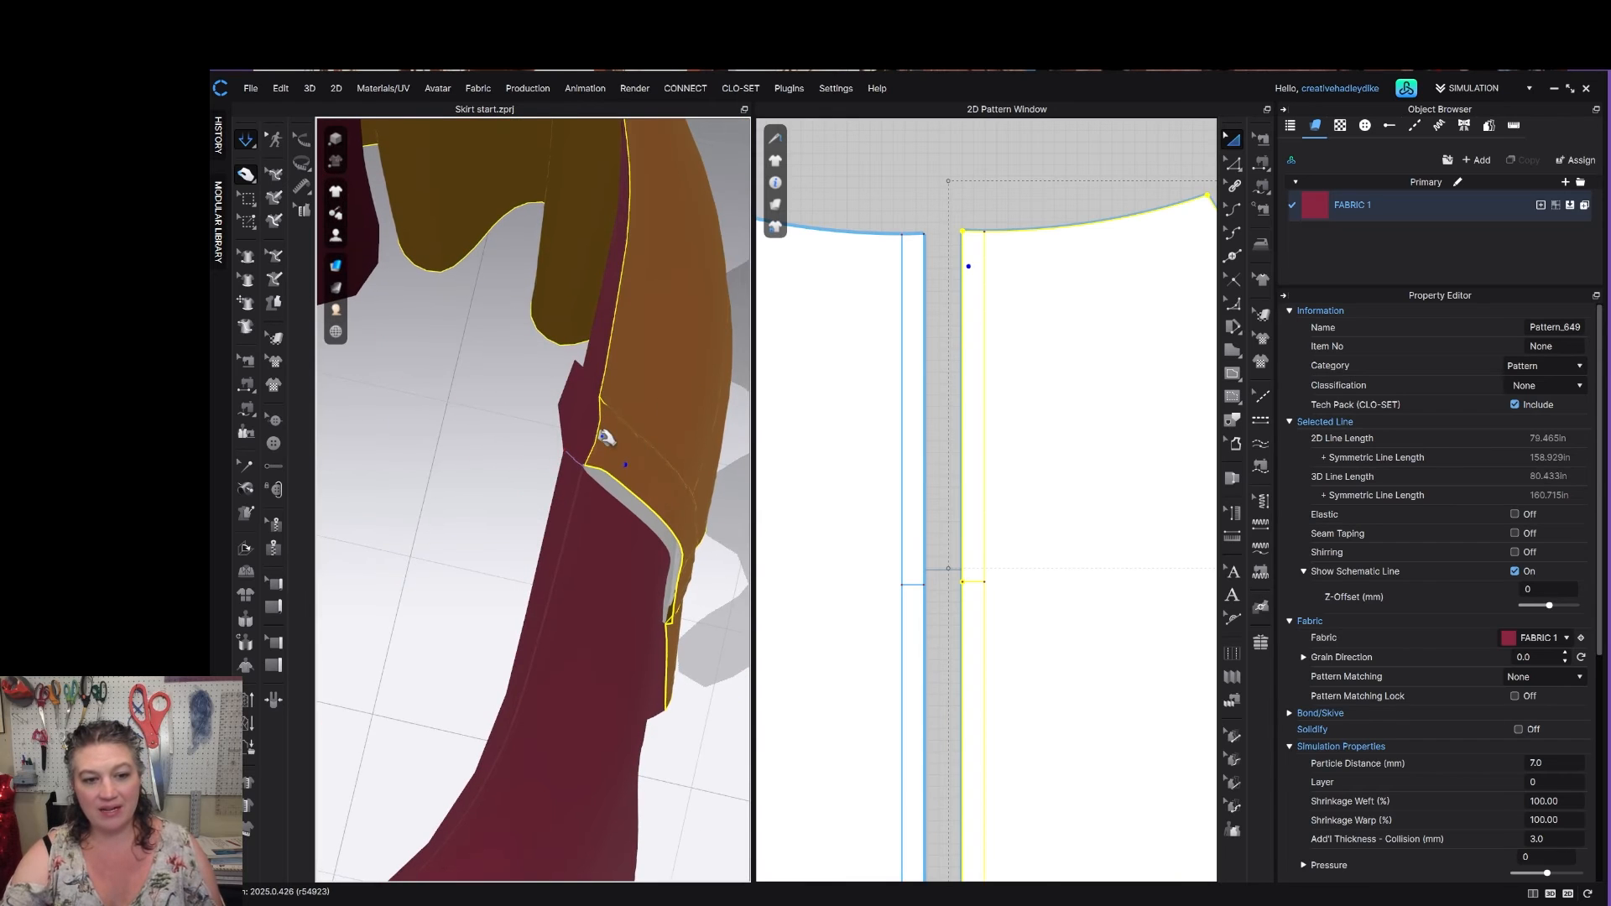
Select the right skirt panel and set its particle distance to 5 mm.
{"action": "left_click", "coordinate": [628, 430]}
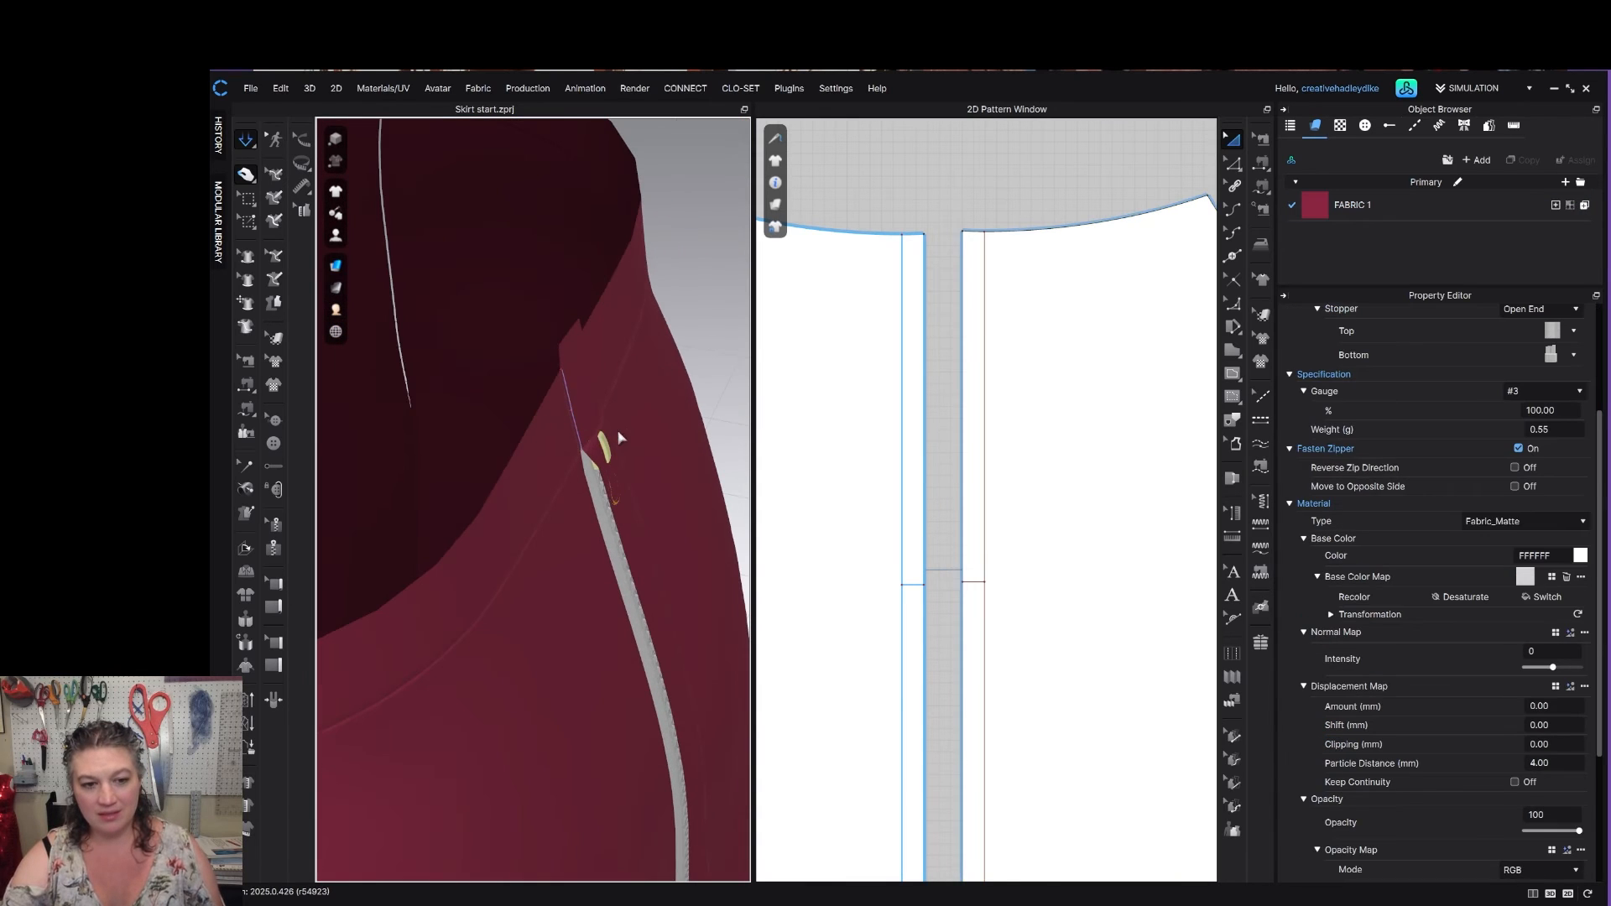
{"action": "left_click", "coordinate": [619, 444]}
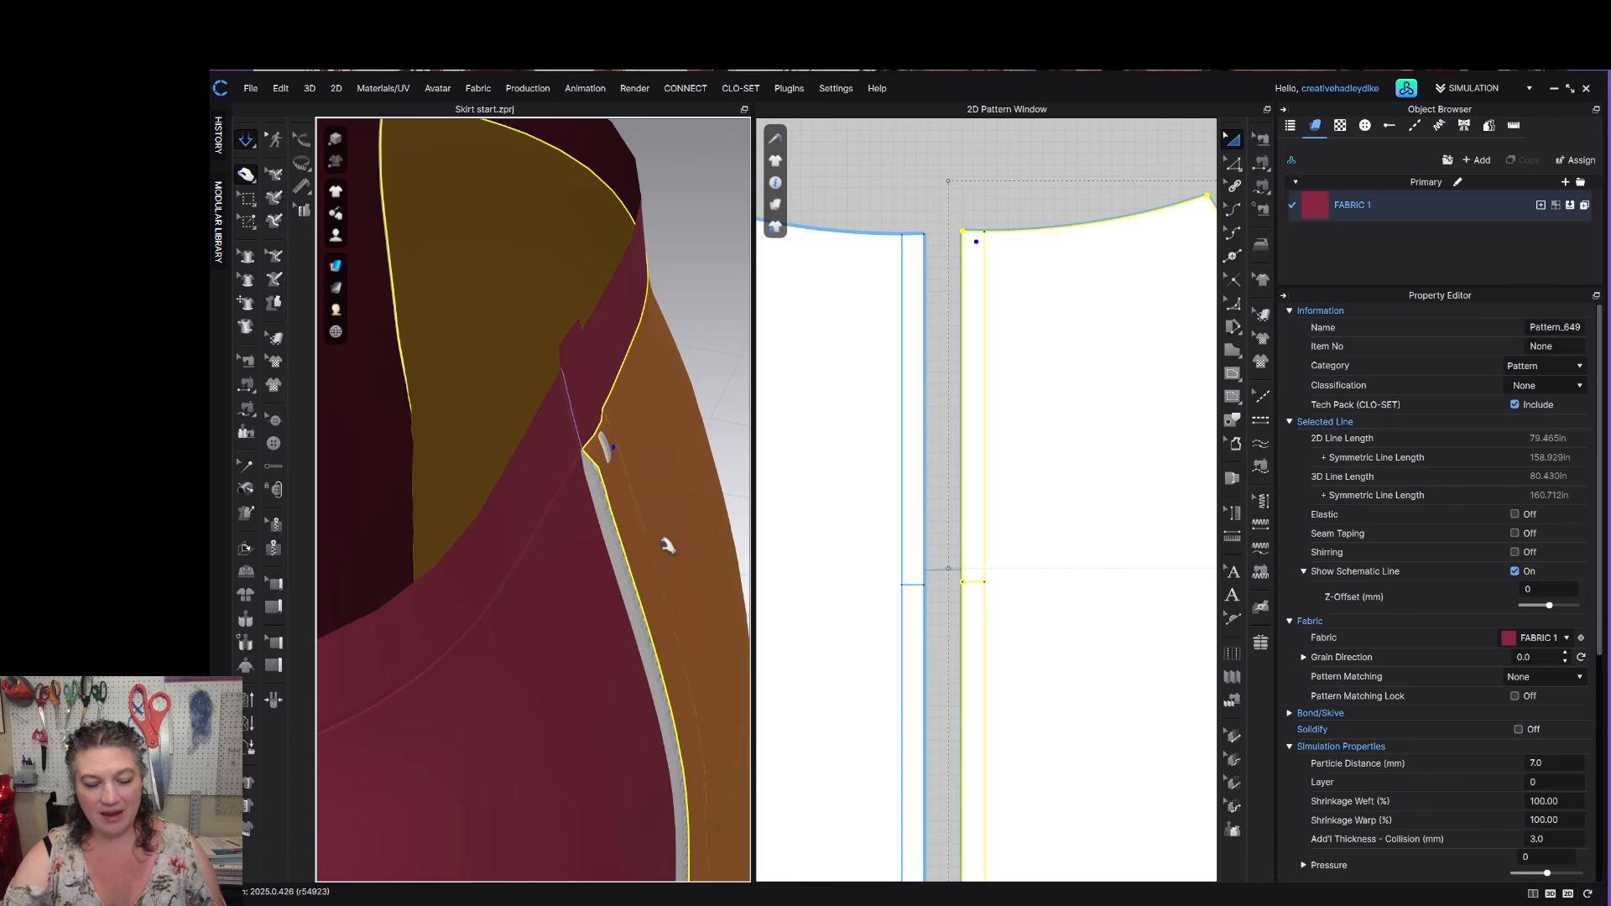
{"action": "right_click_drag", "start_coordinate": [685, 637], "coordinate": [612, 543]}
{"action": "mouse_move", "coordinate": [615, 599]}
{"action": "right_mouse_down"}
{"action": "mouse_move", "coordinate": [544, 608]}
{"action": "mouse_move", "coordinate": [625, 579]}
{"action": "right_mouse_up"}
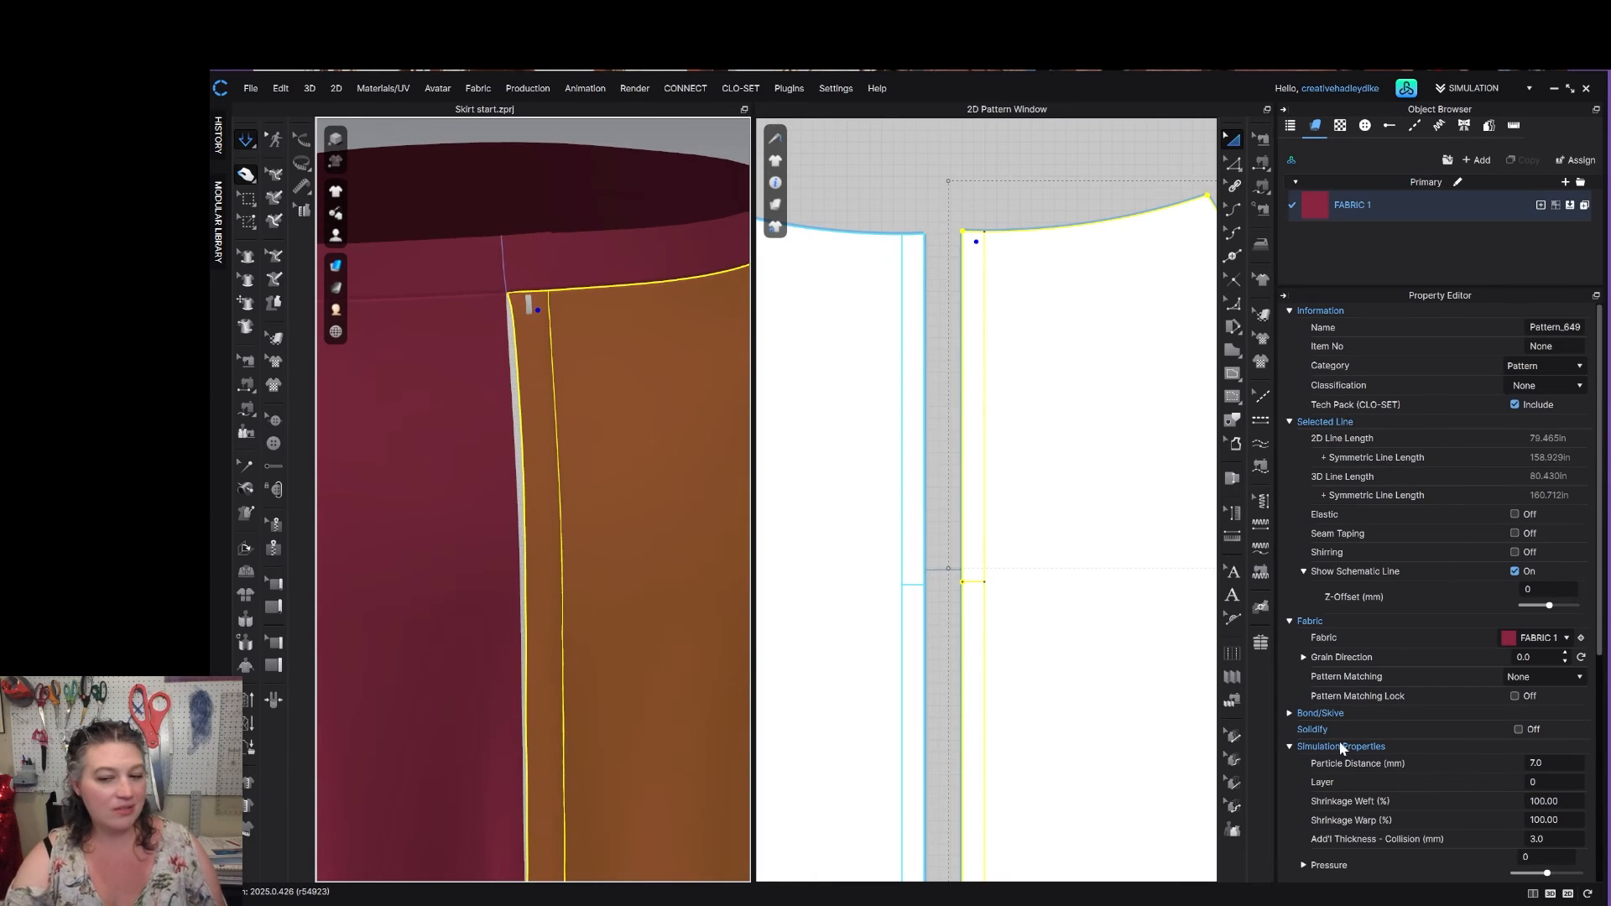
{"action": "middle_click_drag", "start_coordinate": [482, 734], "coordinate": [575, 547]}
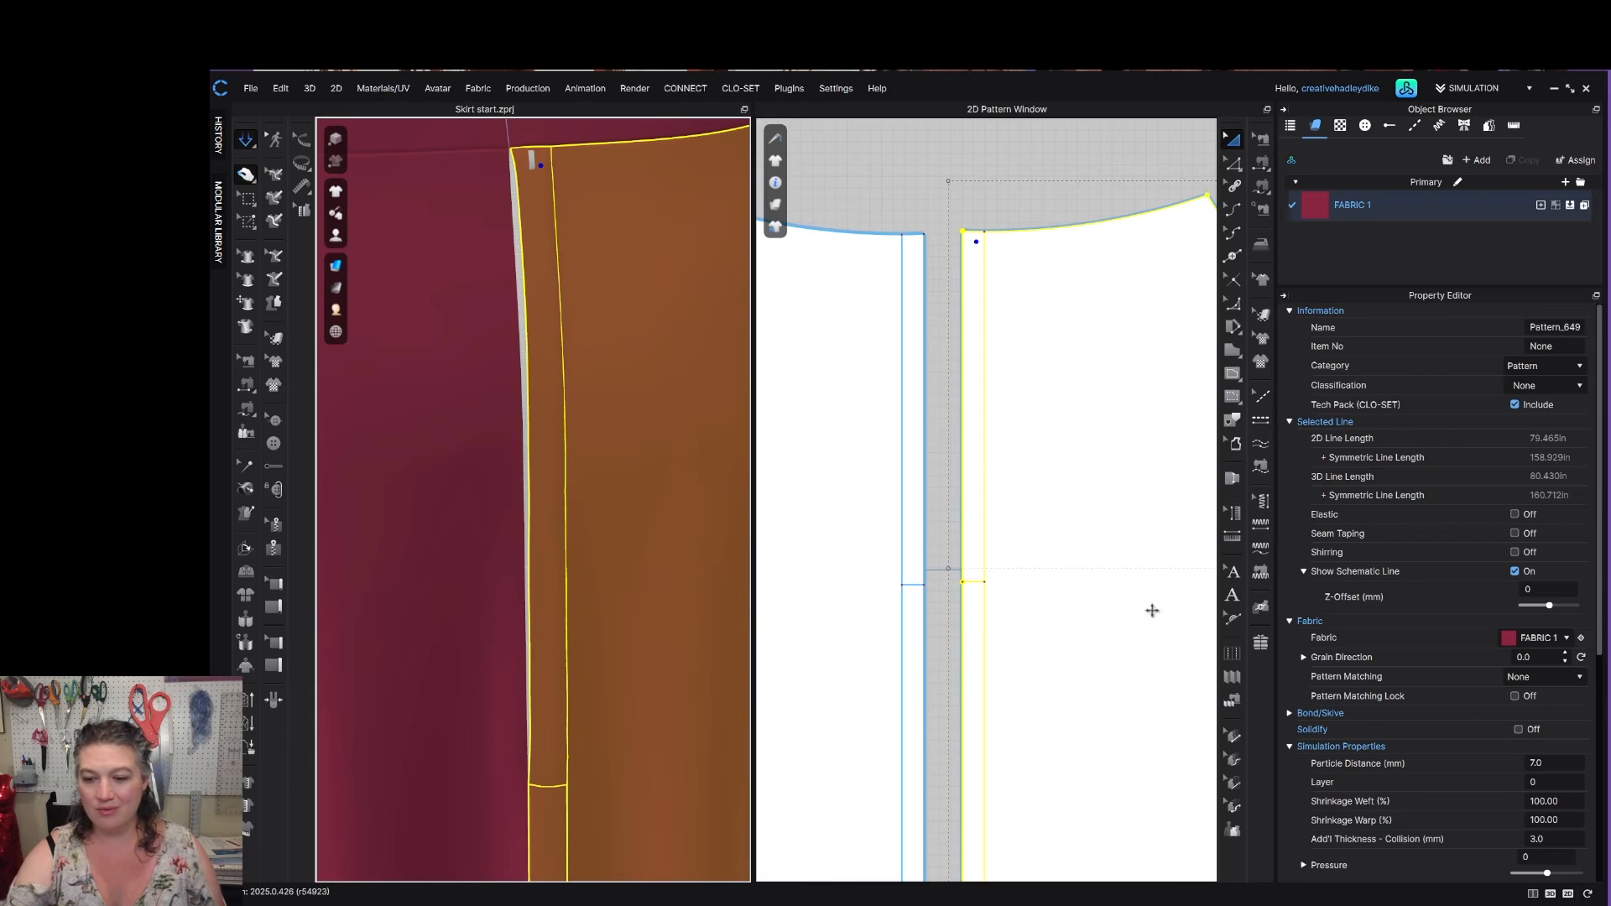
{"action": "left_click", "coordinate": [1553, 764]}
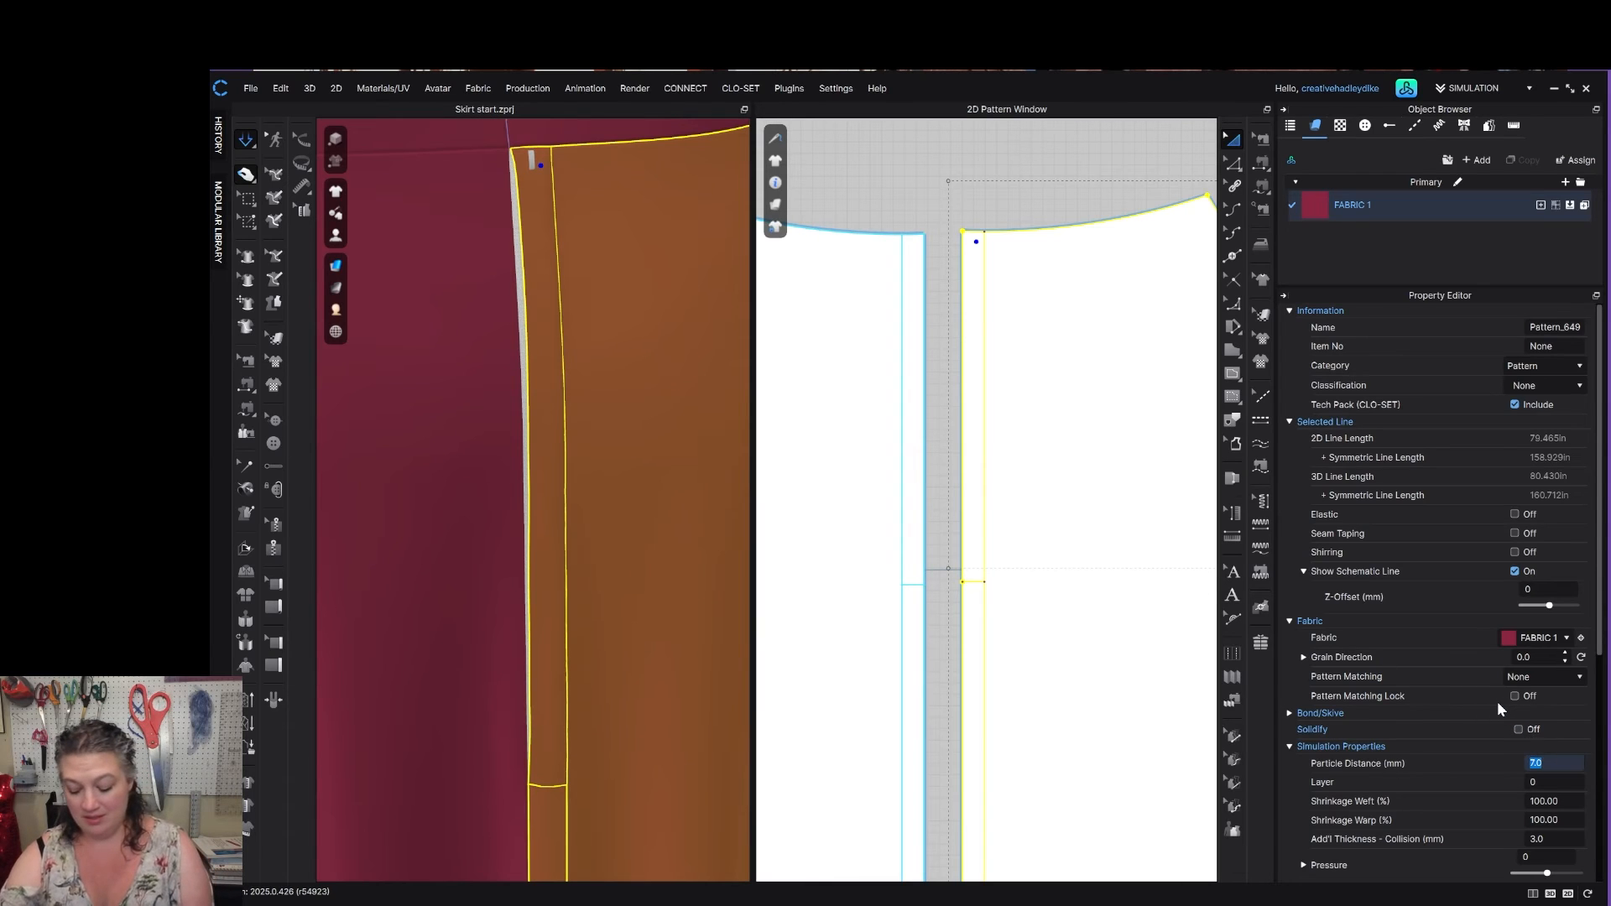
{"action": "type", "text": "5"}
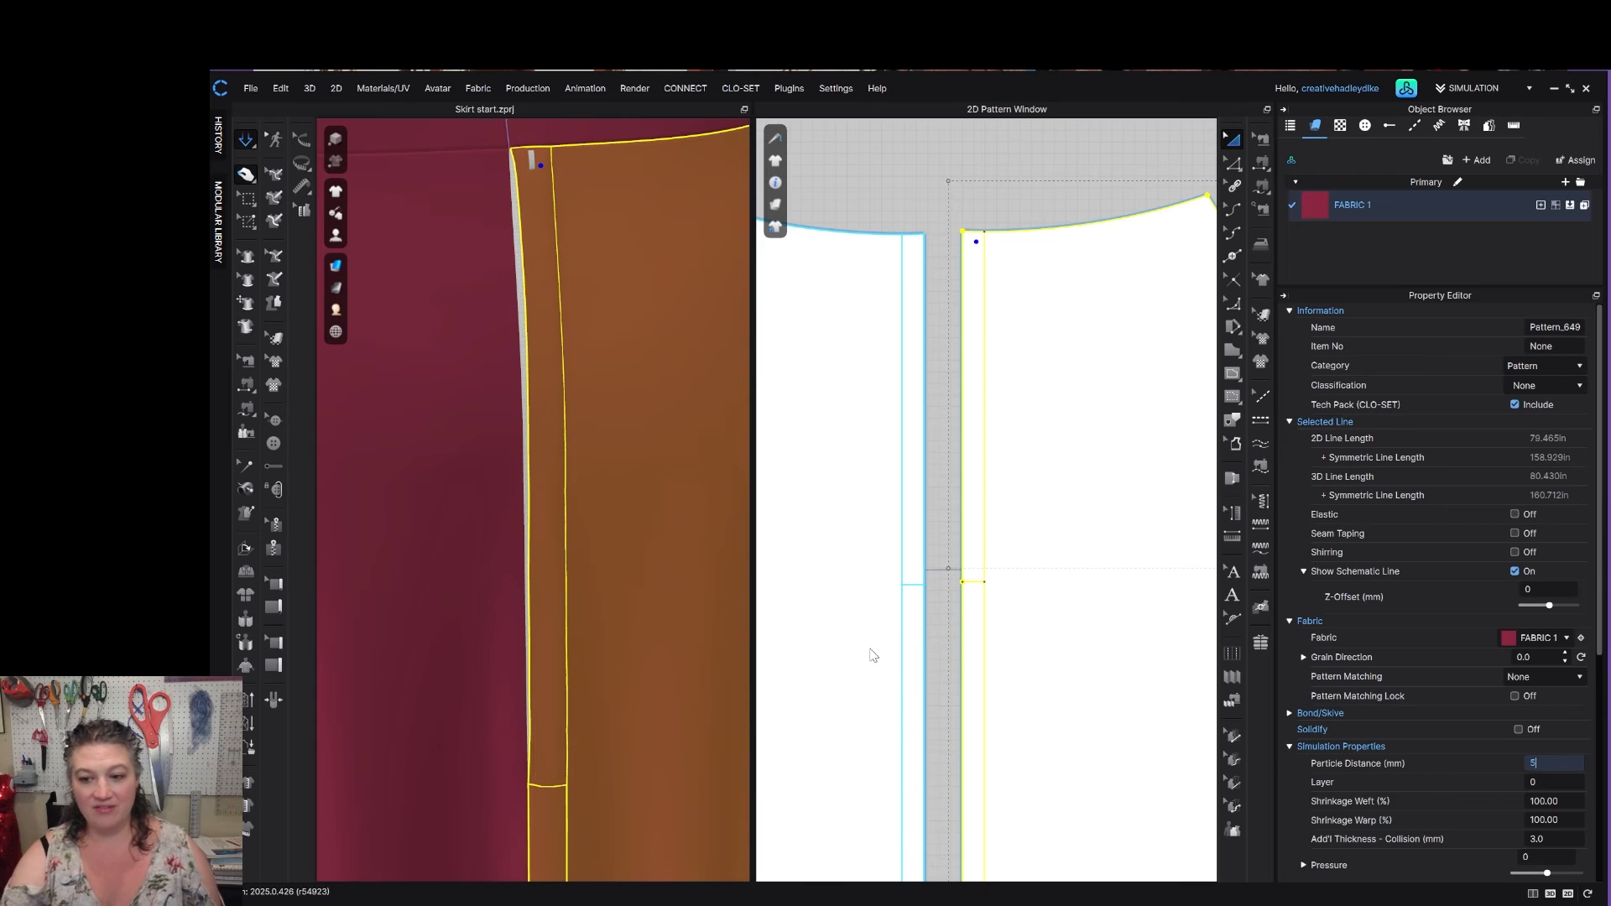
{"action": "key", "text": "Return"}
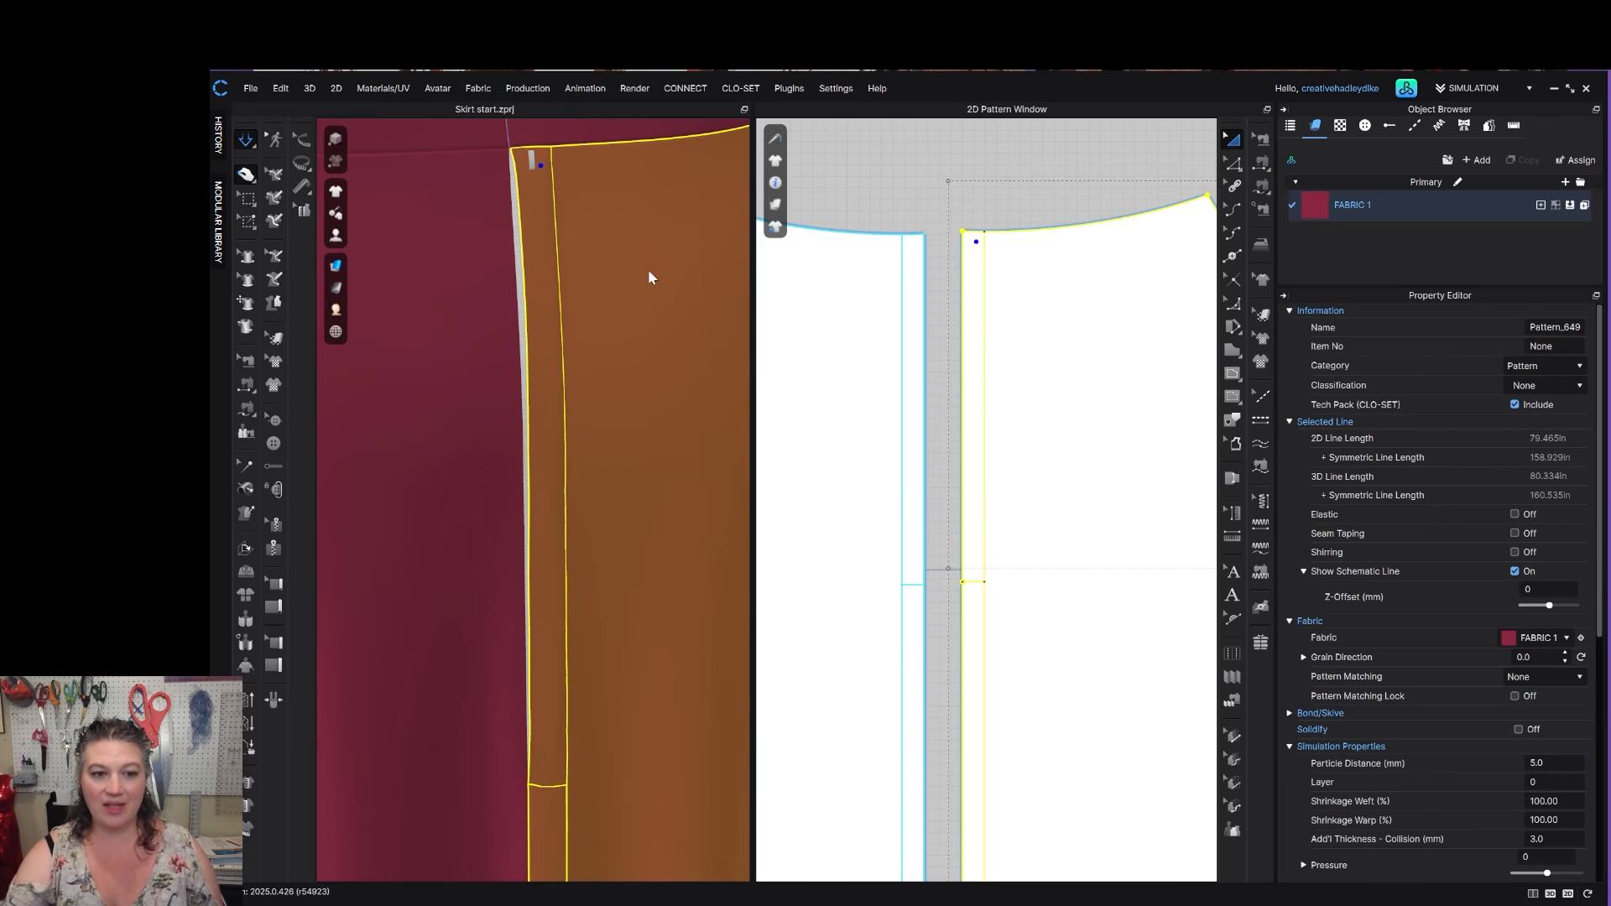
Show the garment as Translucent Surface to examine the zipper beneath the overlap, and restore Textured Surface.
{"action": "right_click_drag", "start_coordinate": [636, 308], "coordinate": [621, 321]}
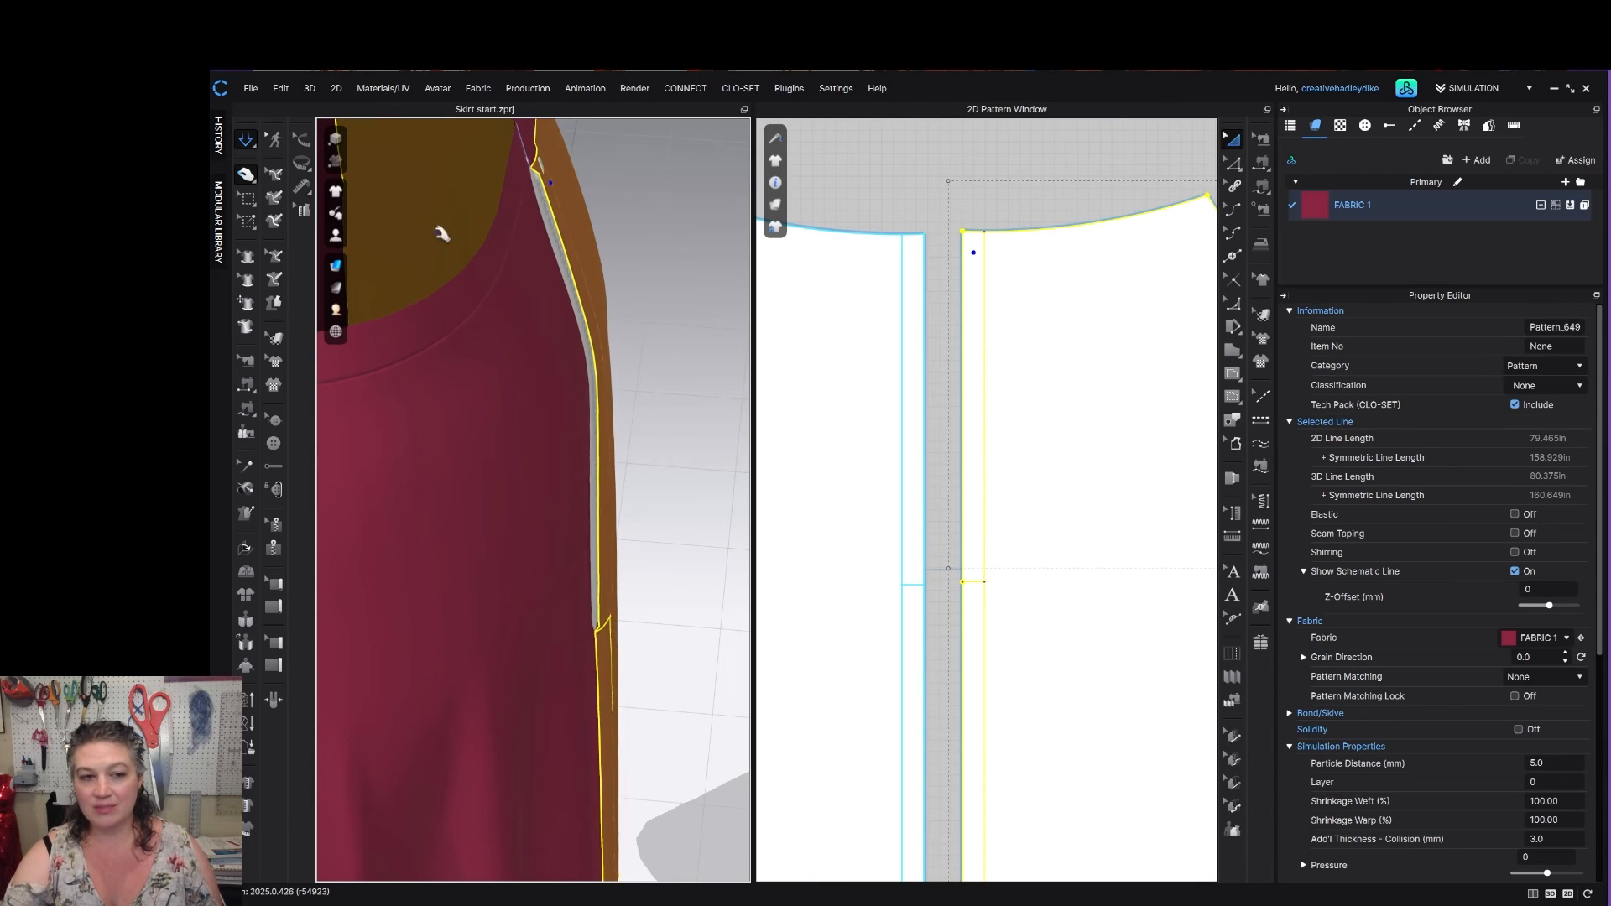
{"action": "mouse_move", "coordinate": [339, 295]}
{"action": "mouse_move", "coordinate": [336, 266]}
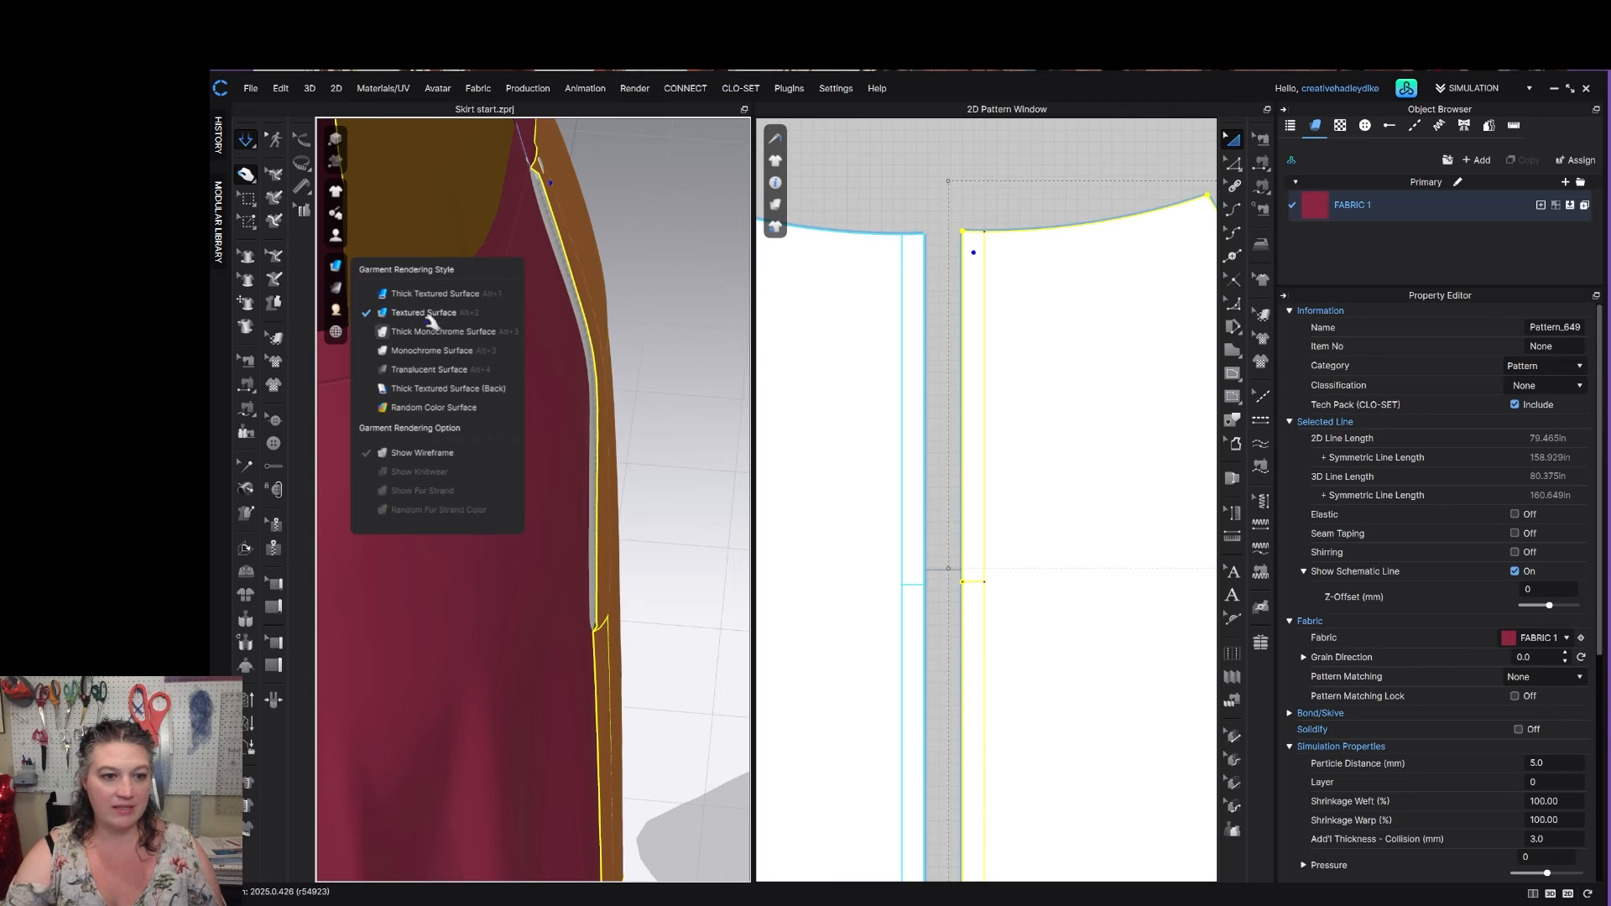
{"action": "left_click", "coordinate": [444, 363]}
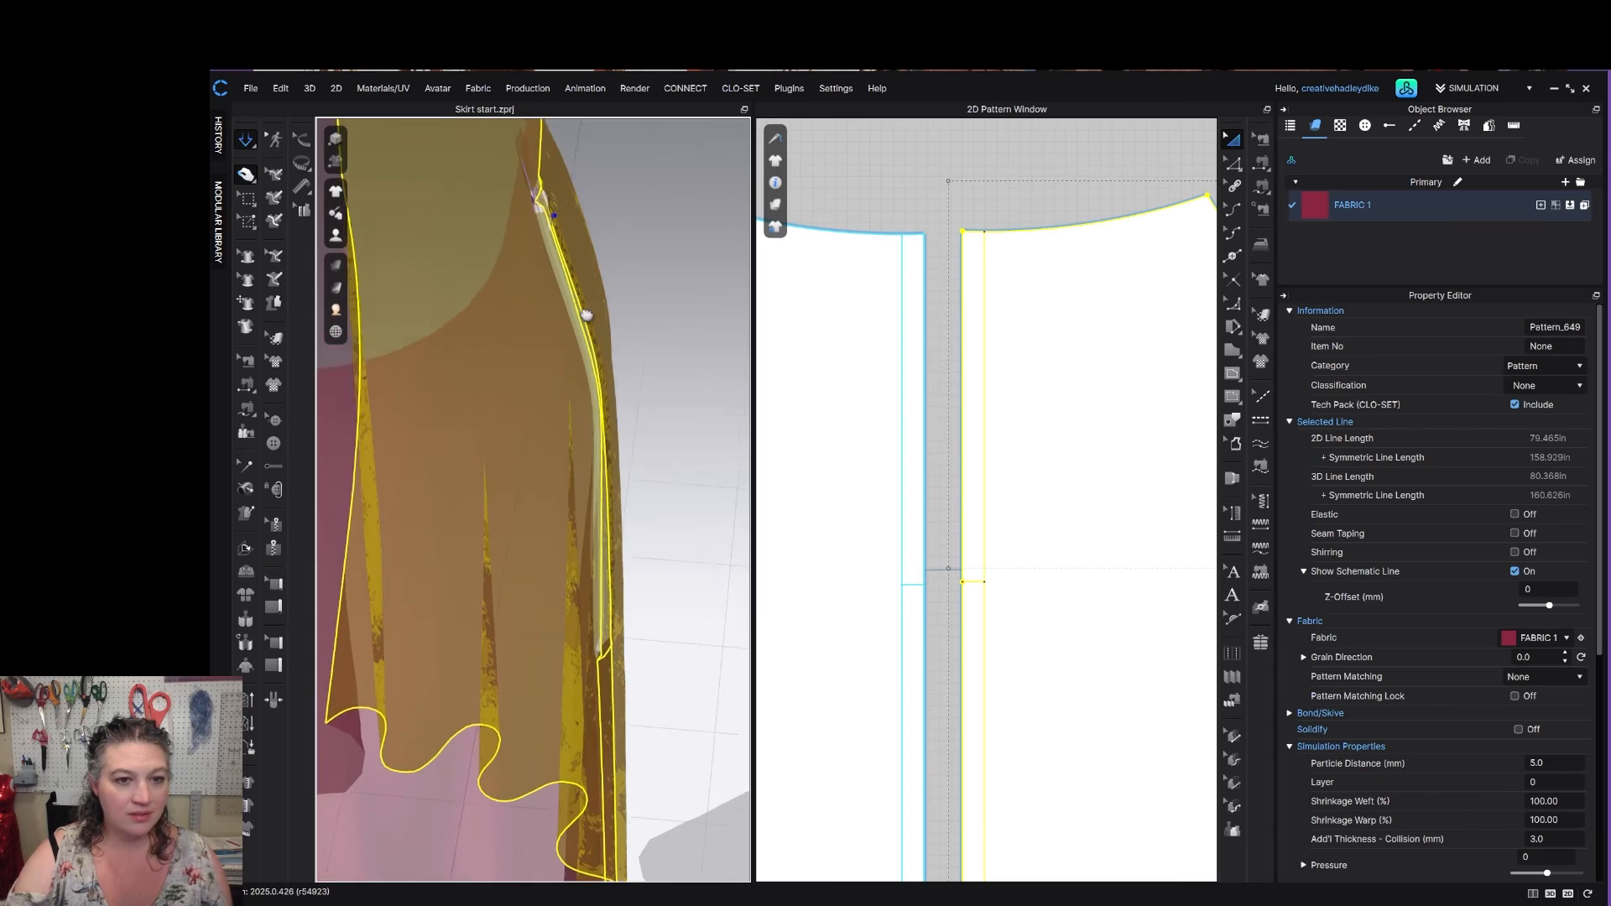
{"action": "scroll", "coordinate": [424, 442], "scroll_direction": "up", "scroll_amount": 10}
{"action": "scroll", "coordinate": [475, 457], "scroll_direction": "down", "scroll_amount": 5}
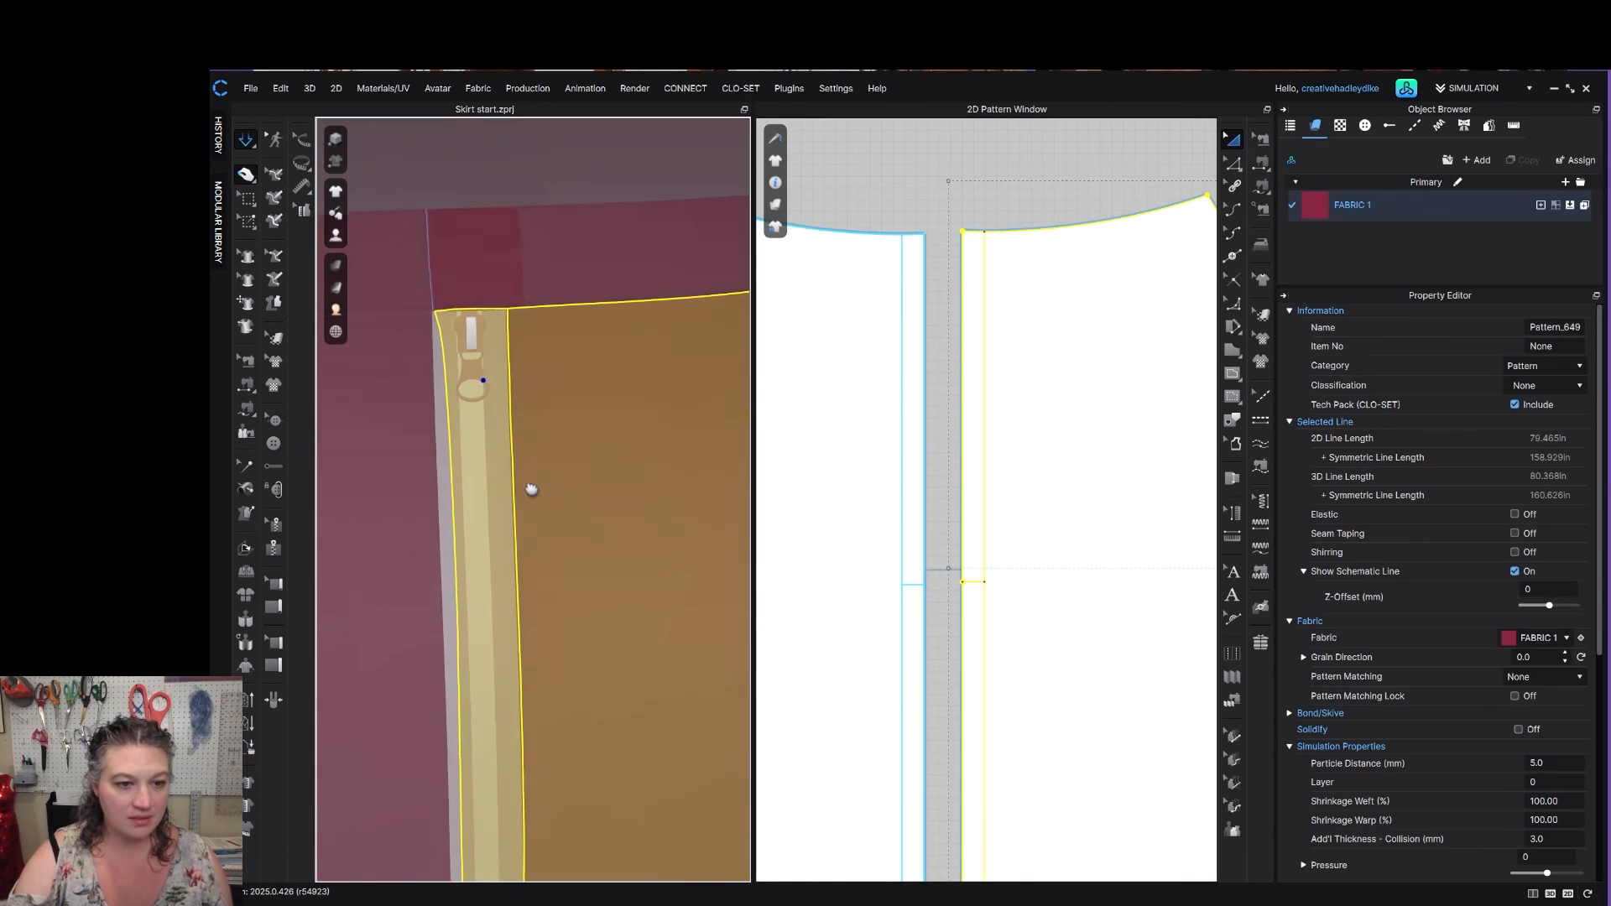
{"action": "right_click_drag", "start_coordinate": [532, 486], "coordinate": [515, 403]}
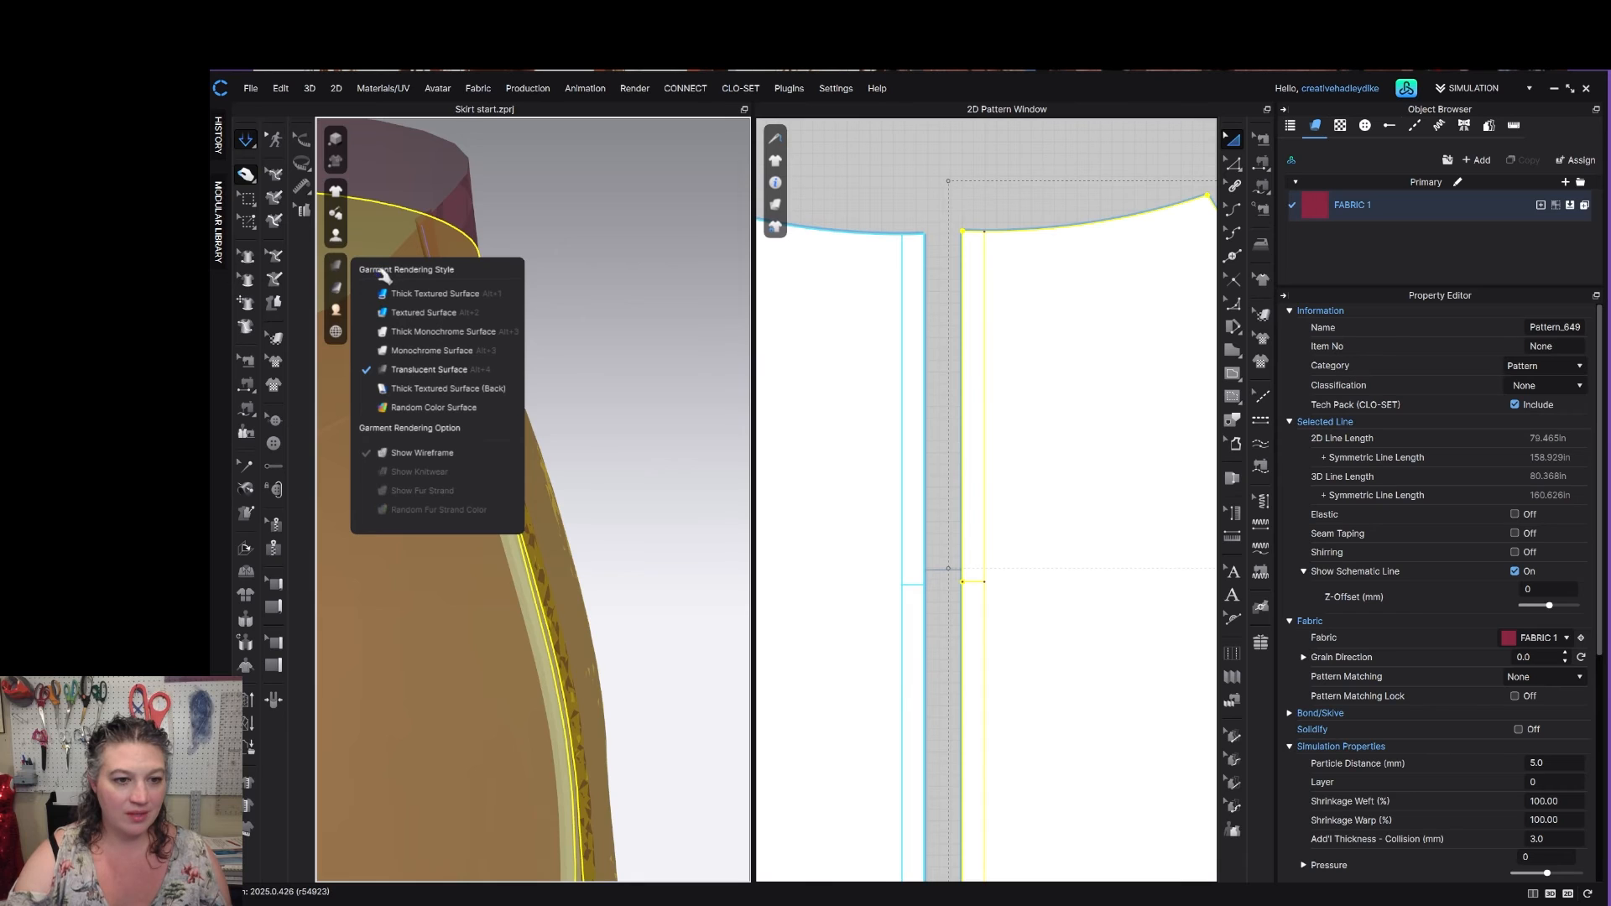
{"action": "left_click", "coordinate": [415, 314]}
{"action": "left_click", "coordinate": [671, 351]}
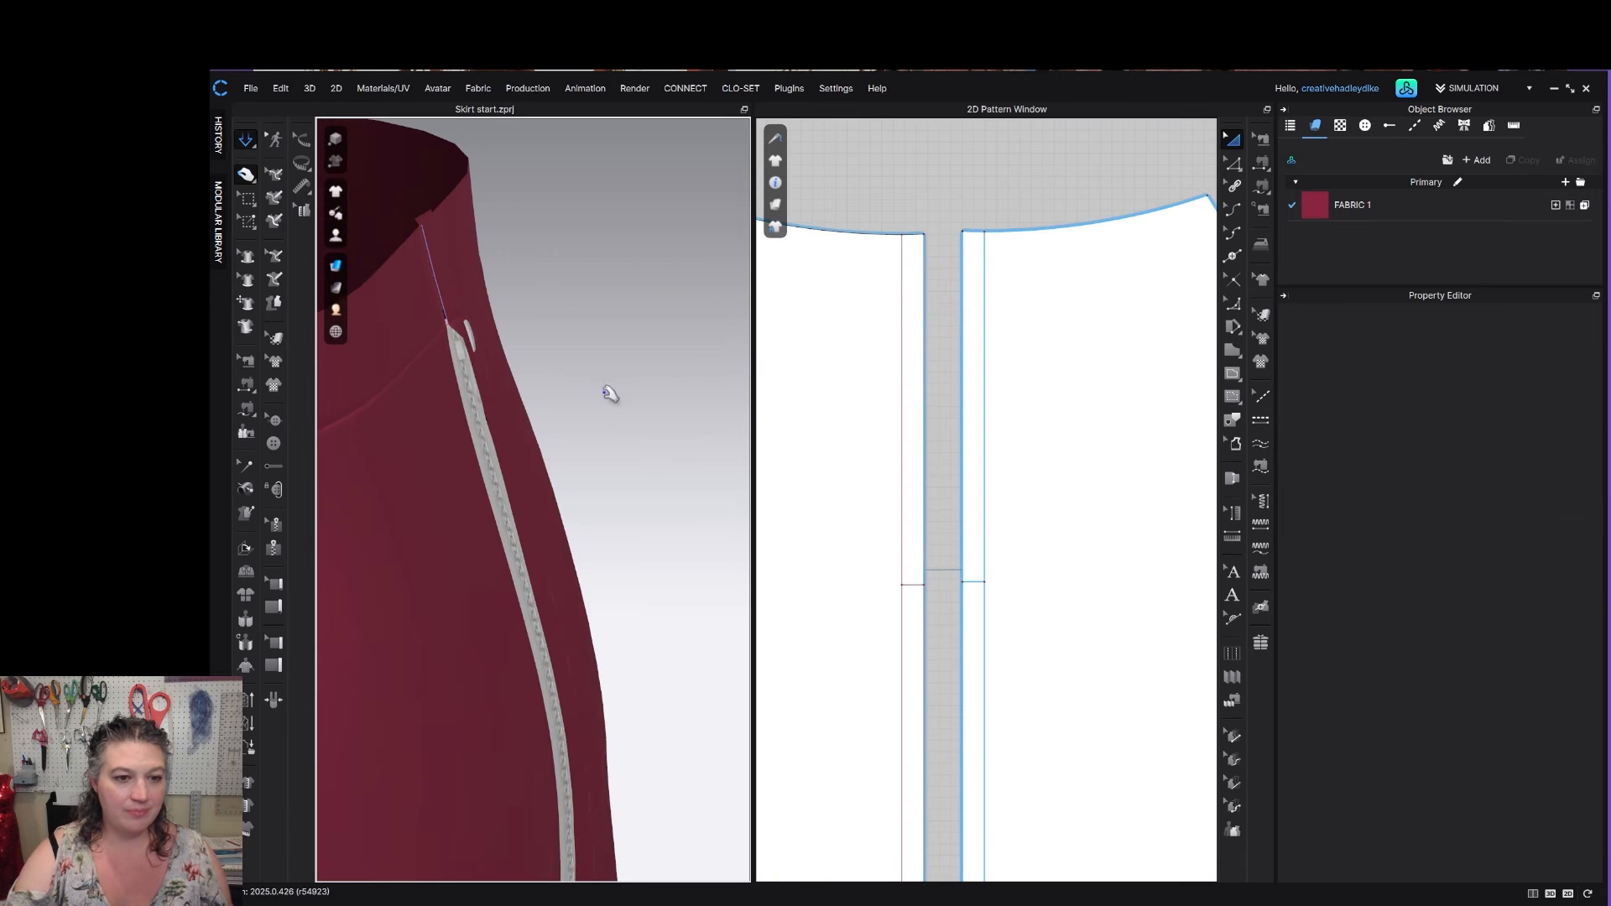
{"action": "mouse_move", "coordinate": [621, 411]}
{"action": "right_mouse_down"}
{"action": "mouse_move", "coordinate": [586, 439]}
{"action": "mouse_move", "coordinate": [612, 447]}
{"action": "mouse_move", "coordinate": [640, 388]}
{"action": "right_mouse_up"}
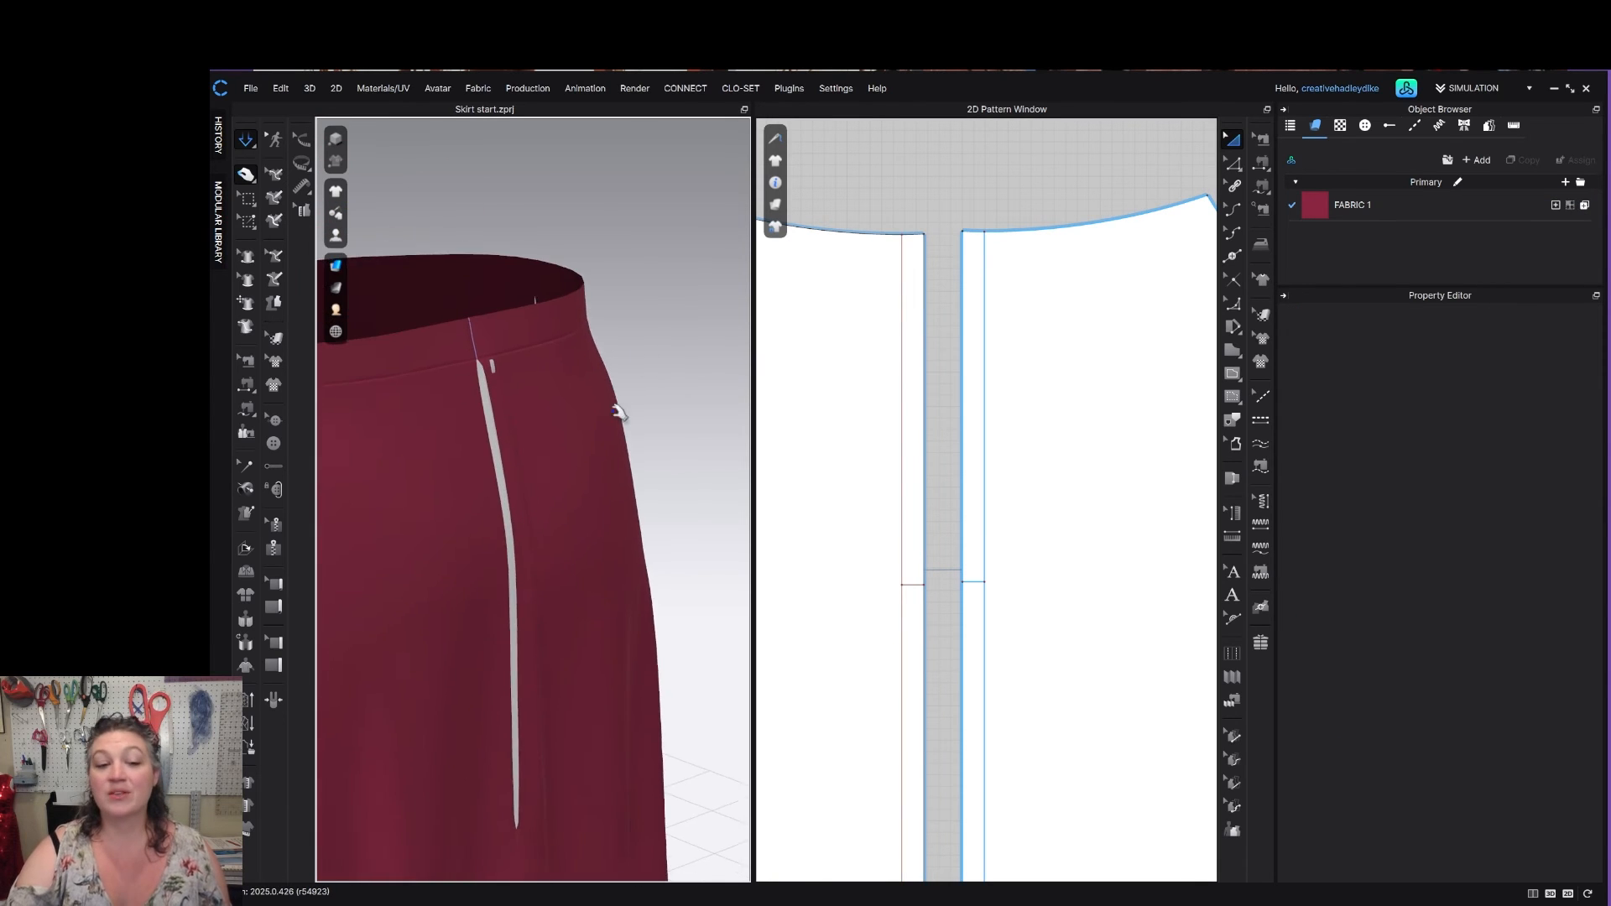
Raise the right panel's additional collision thickness to 4 mm and on to 5 mm while the simulation runs.
{"action": "scroll", "coordinate": [509, 392], "scroll_direction": "up", "scroll_amount": 3}
{"action": "left_click", "coordinate": [484, 333]}
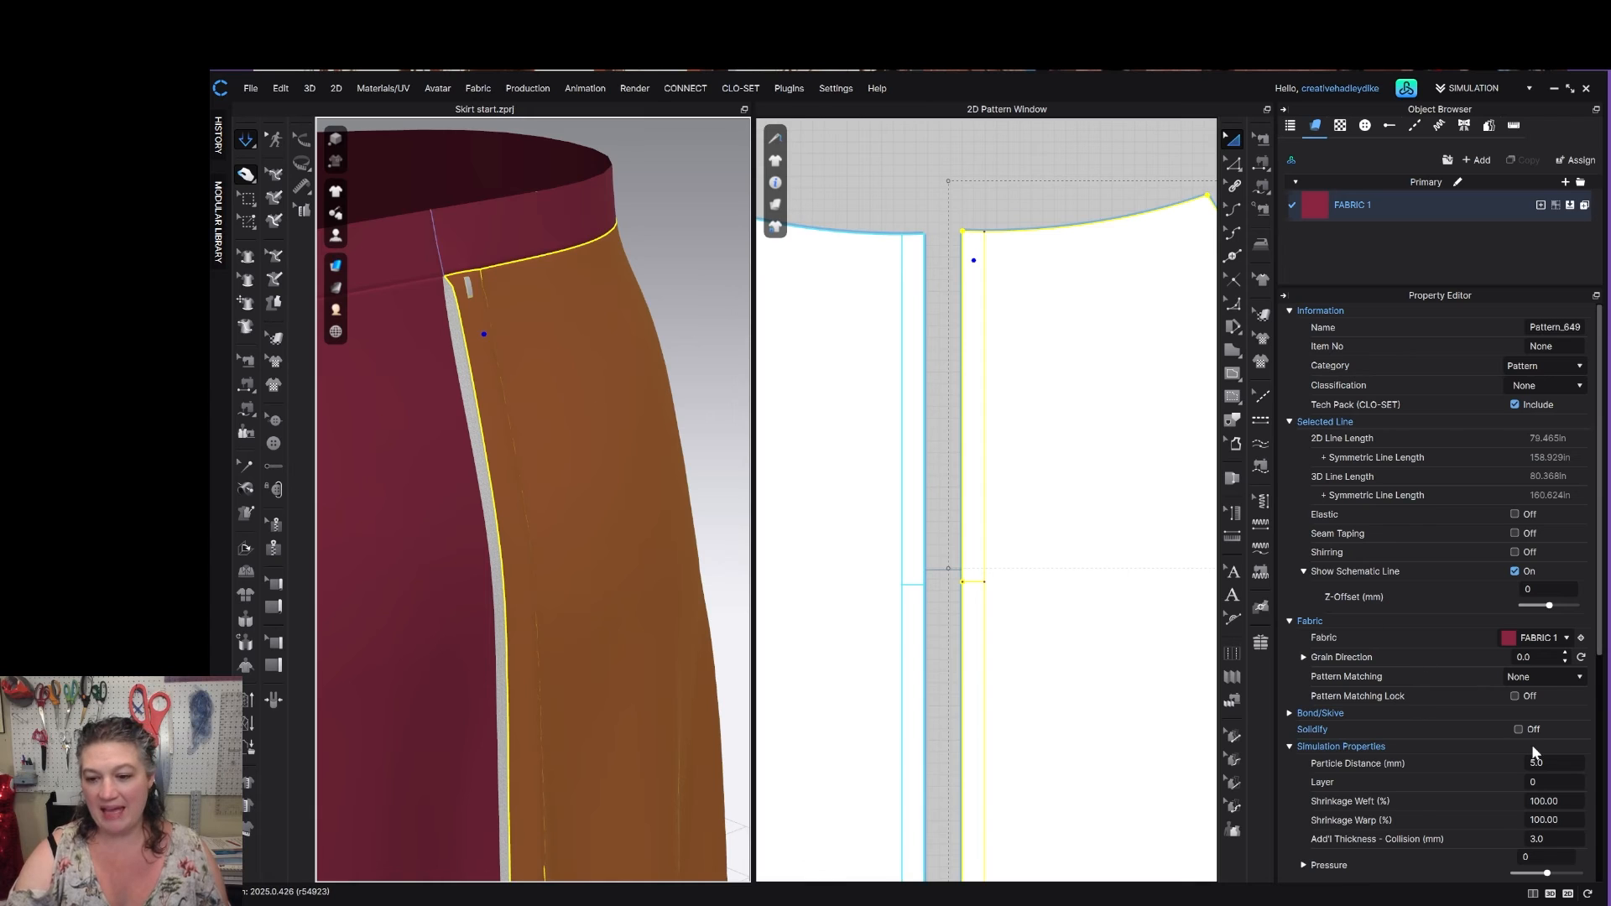
{"action": "left_click", "coordinate": [1558, 839]}
{"action": "type", "text": "4"}
{"action": "key", "text": "Return"}
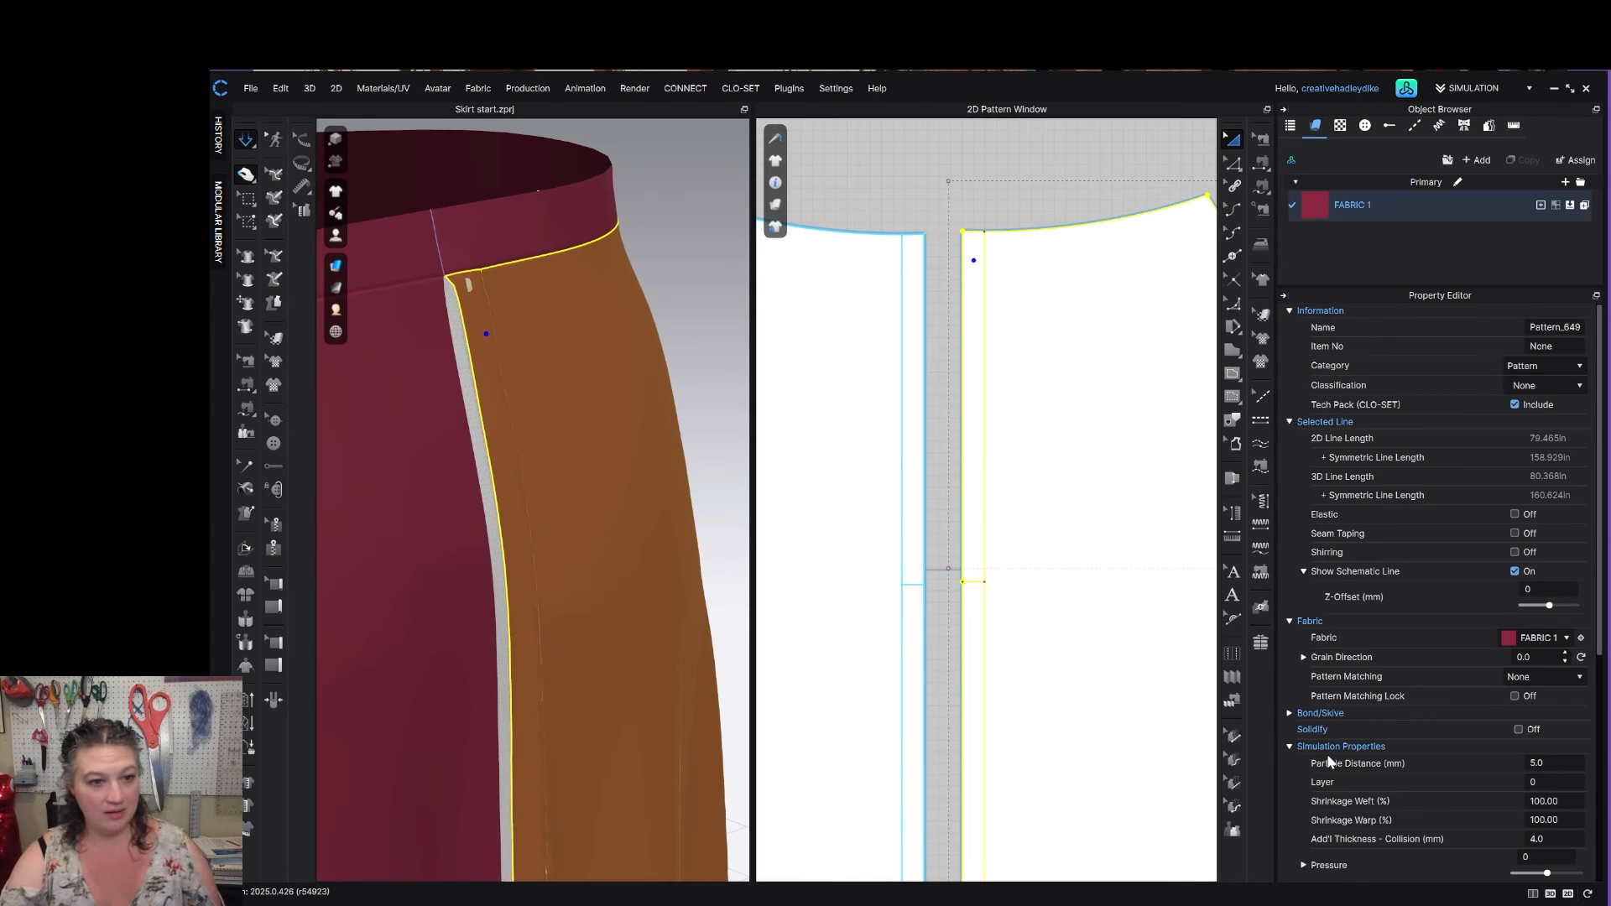
{"action": "left_click", "coordinate": [1567, 835]}
{"action": "type", "text": "5"}
{"action": "key", "text": "Return"}
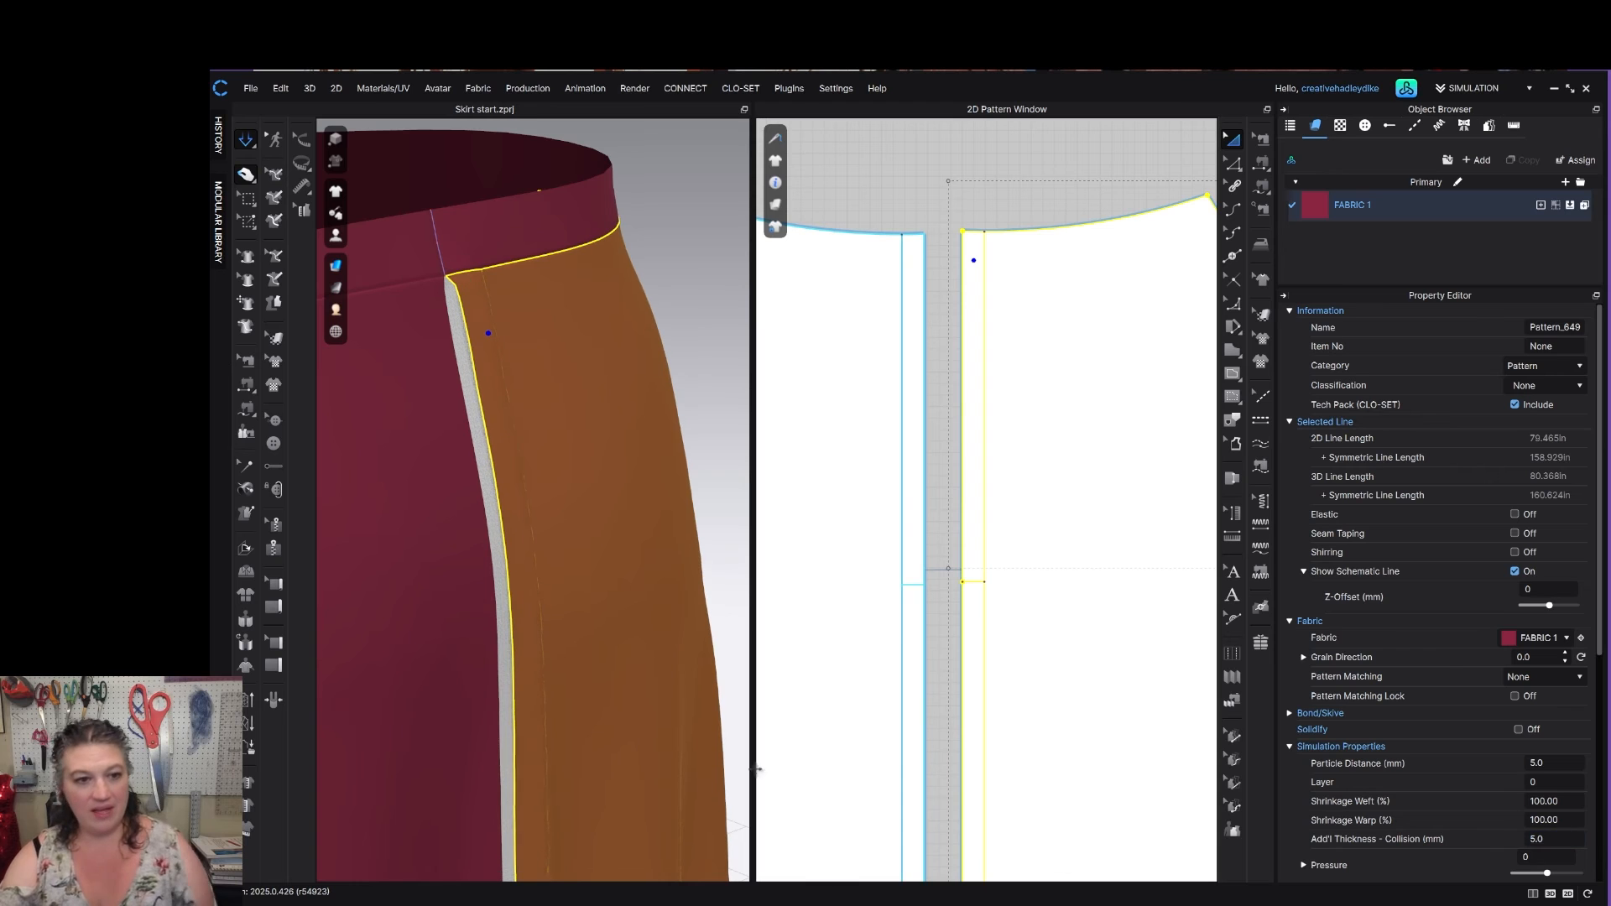
Examine from several angles how the right panel's overlap sits over the zipper along the opening.
{"action": "left_click", "coordinate": [658, 299]}
{"action": "right_click_drag", "start_coordinate": [658, 298], "coordinate": [567, 476]}
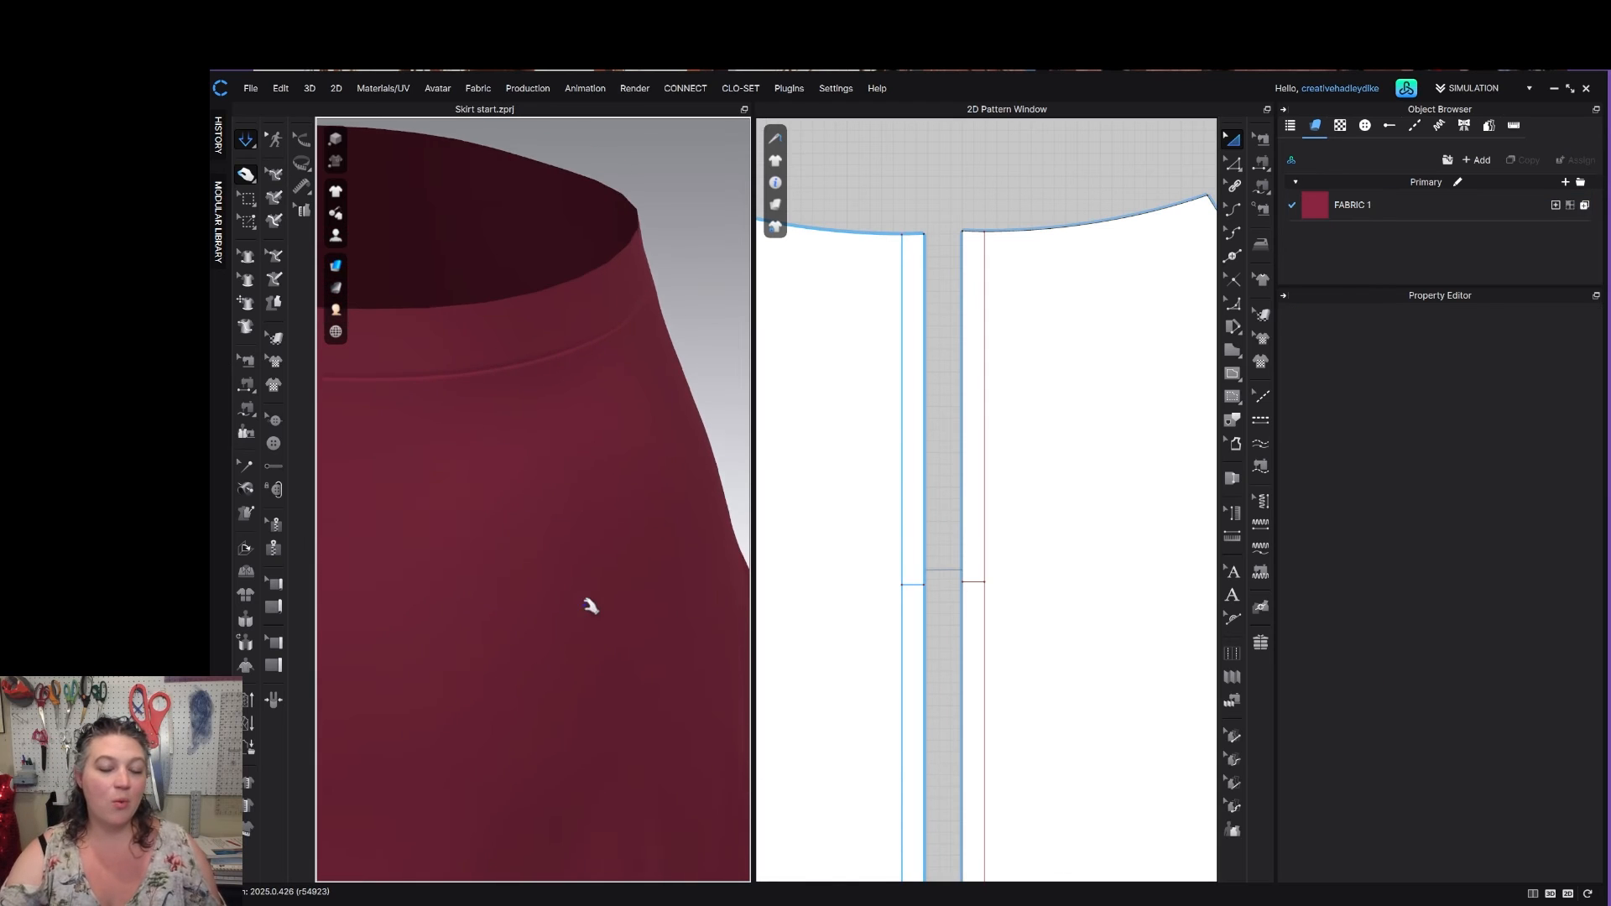
{"action": "right_click_drag", "start_coordinate": [590, 604], "coordinate": [766, 461]}
{"action": "scroll", "coordinate": [685, 463], "scroll_direction": "up", "scroll_amount": 3}
{"action": "right_click_drag", "start_coordinate": [561, 581], "coordinate": [572, 475]}
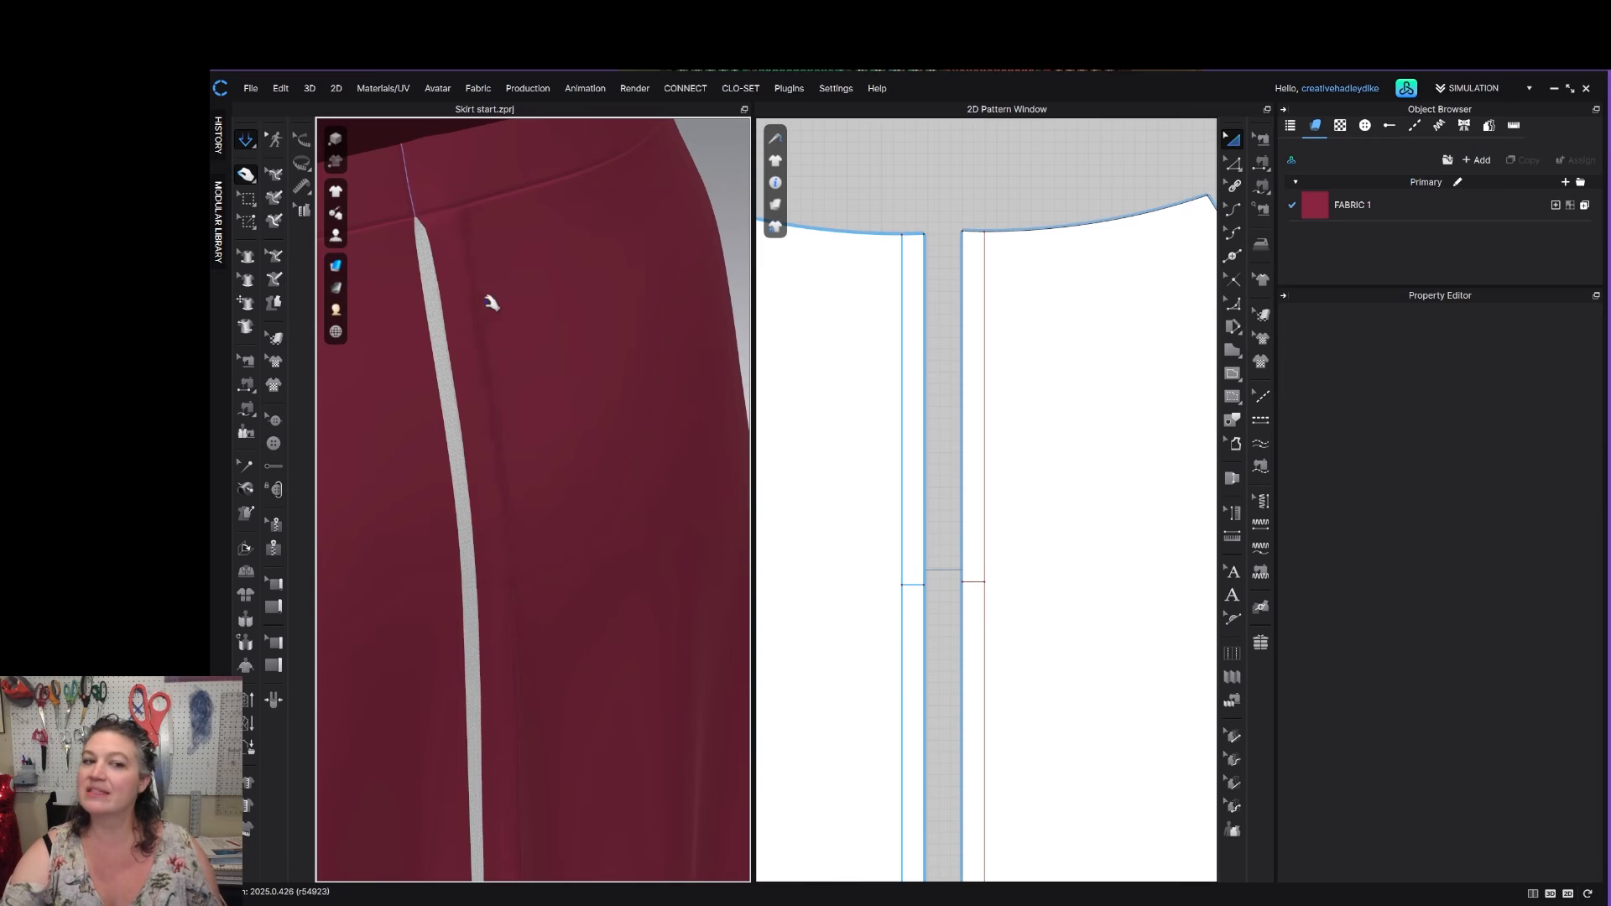
{"action": "right_click_drag", "start_coordinate": [493, 302], "coordinate": [532, 302]}
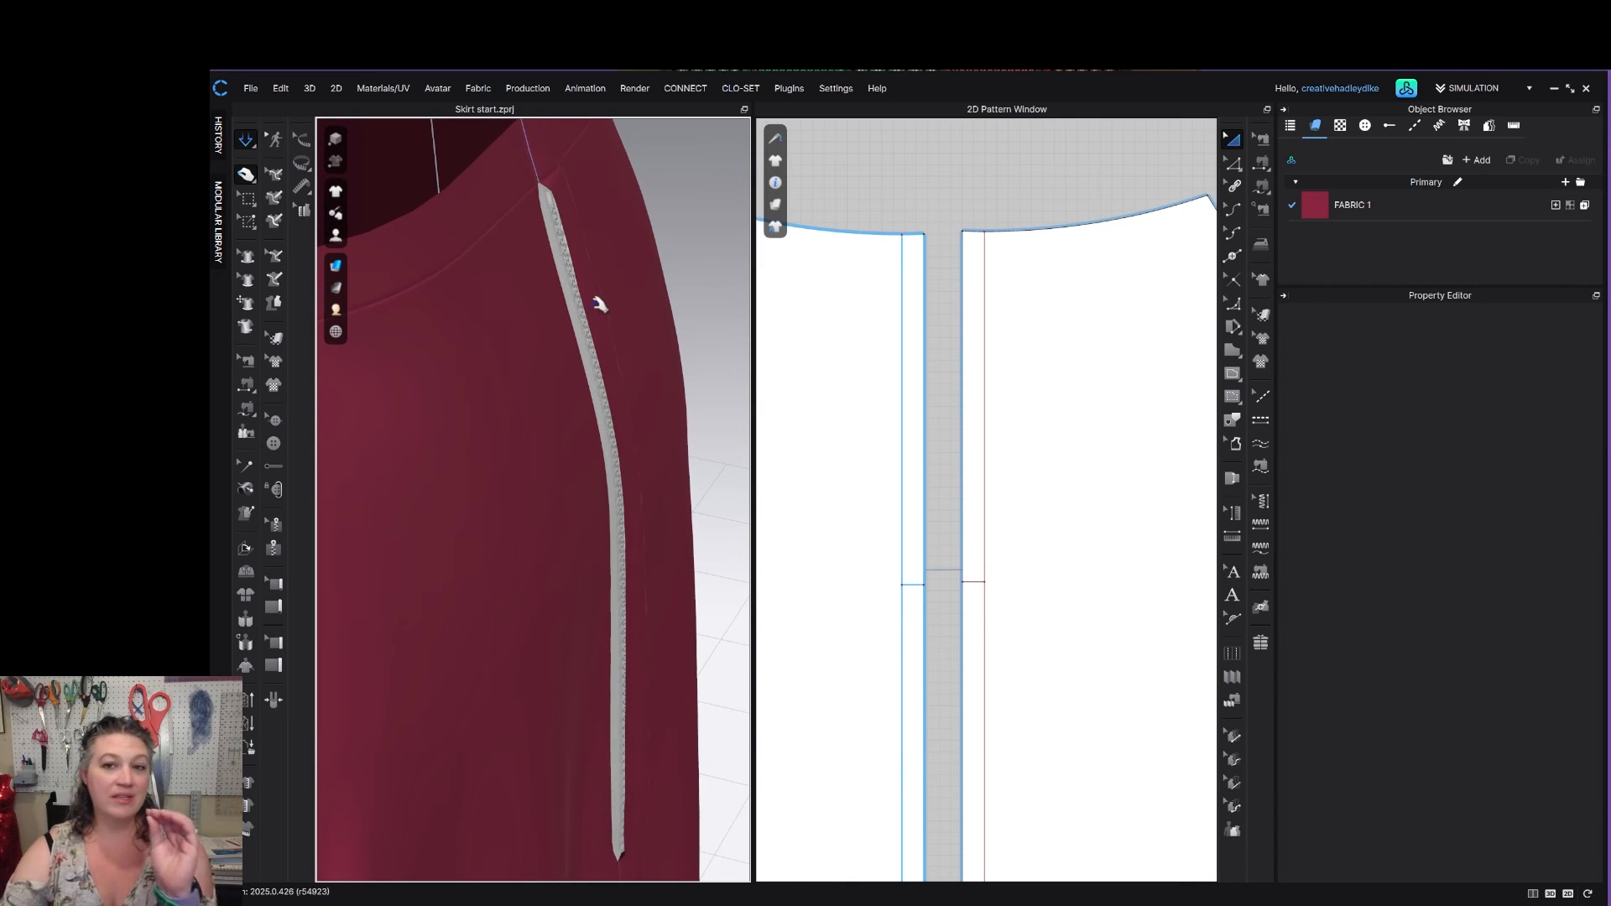
{"action": "mouse_move", "coordinate": [642, 457]}
{"action": "right_mouse_down"}
{"action": "mouse_move", "coordinate": [587, 526]}
{"action": "mouse_move", "coordinate": [694, 381]}
{"action": "mouse_move", "coordinate": [529, 442]}
{"action": "mouse_move", "coordinate": [658, 450]}
{"action": "mouse_move", "coordinate": [478, 663]}
{"action": "mouse_move", "coordinate": [604, 543]}
{"action": "mouse_move", "coordinate": [650, 546]}
{"action": "mouse_move", "coordinate": [629, 450]}
{"action": "right_mouse_up"}
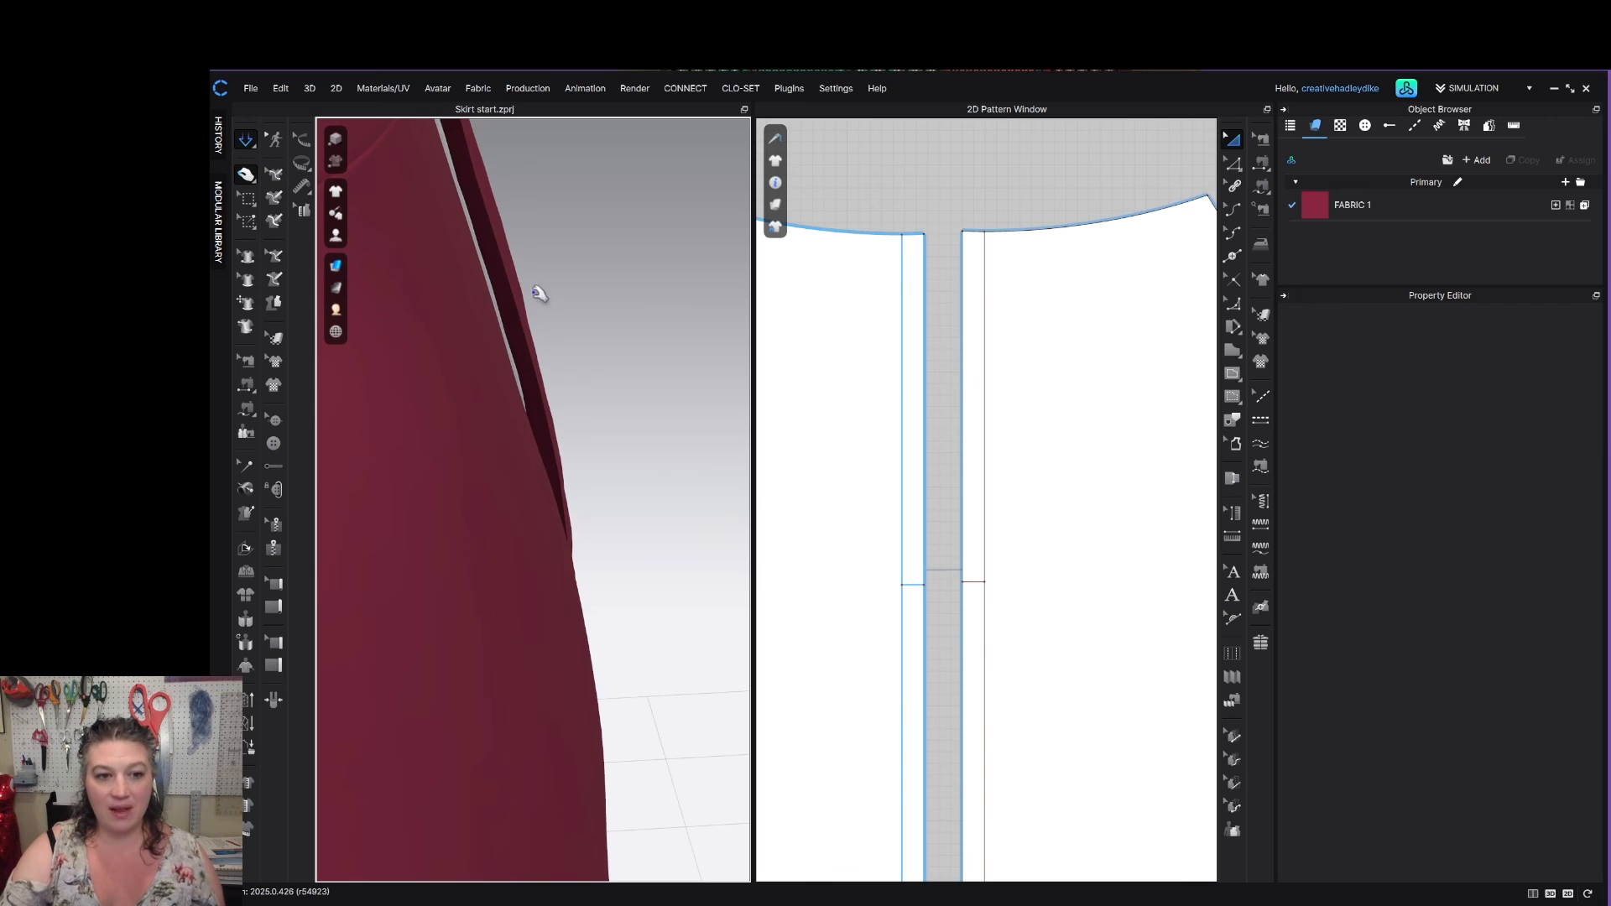
Set the right panel's additional collision thickness to 1 mm and simulate the opening for comparison.
{"action": "left_click", "coordinate": [520, 273]}
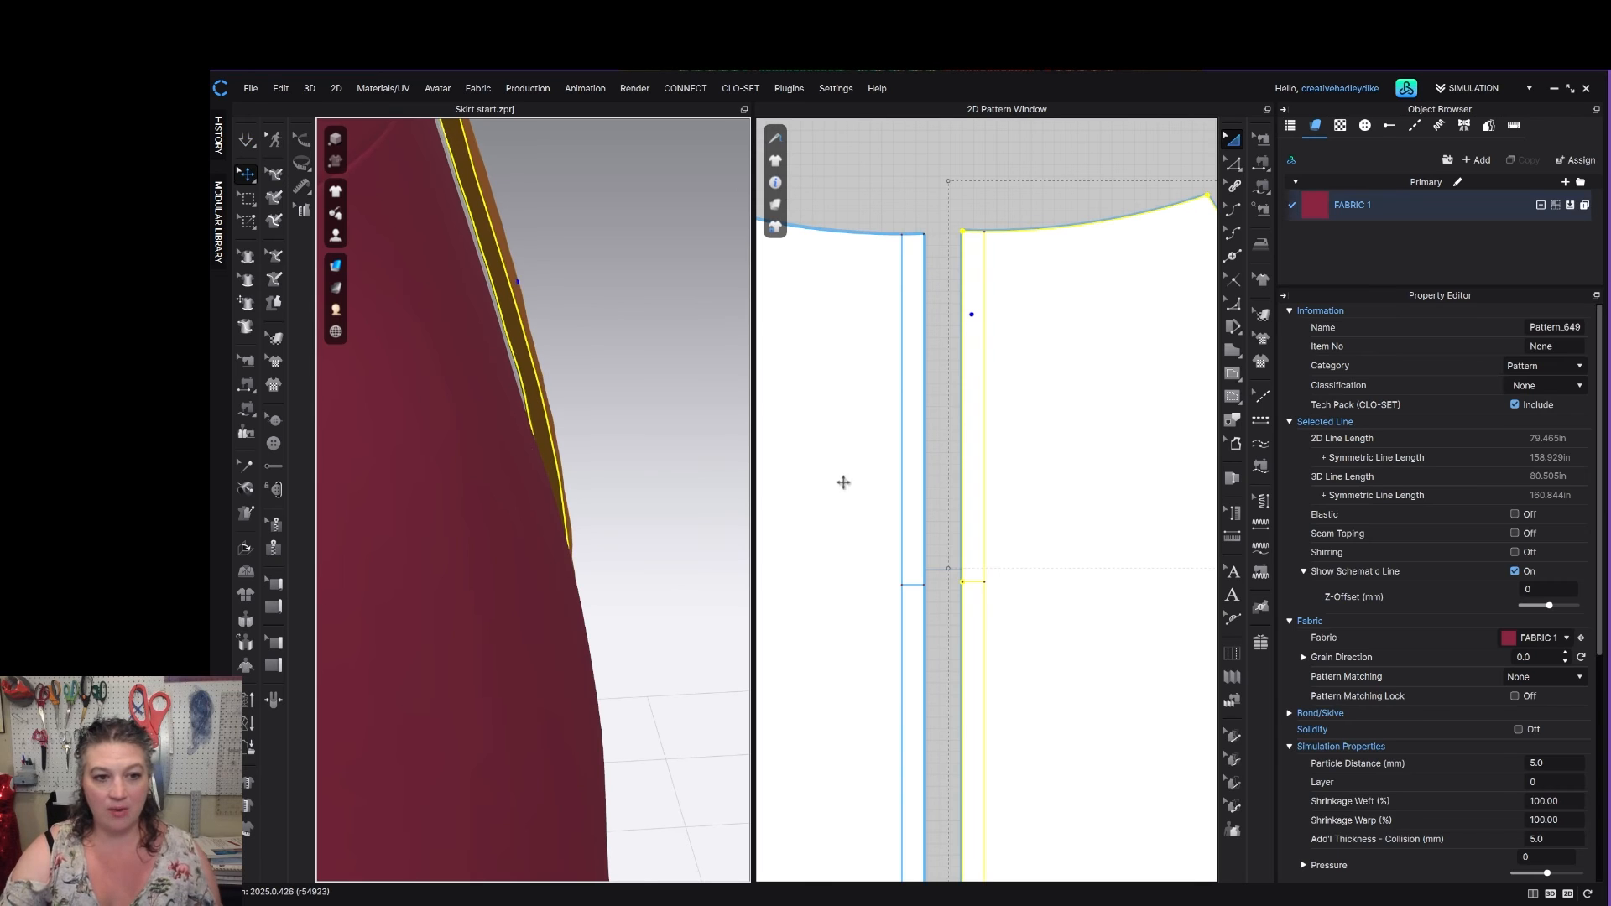
{"action": "left_click", "coordinate": [1552, 840]}
{"action": "type", "text": "1"}
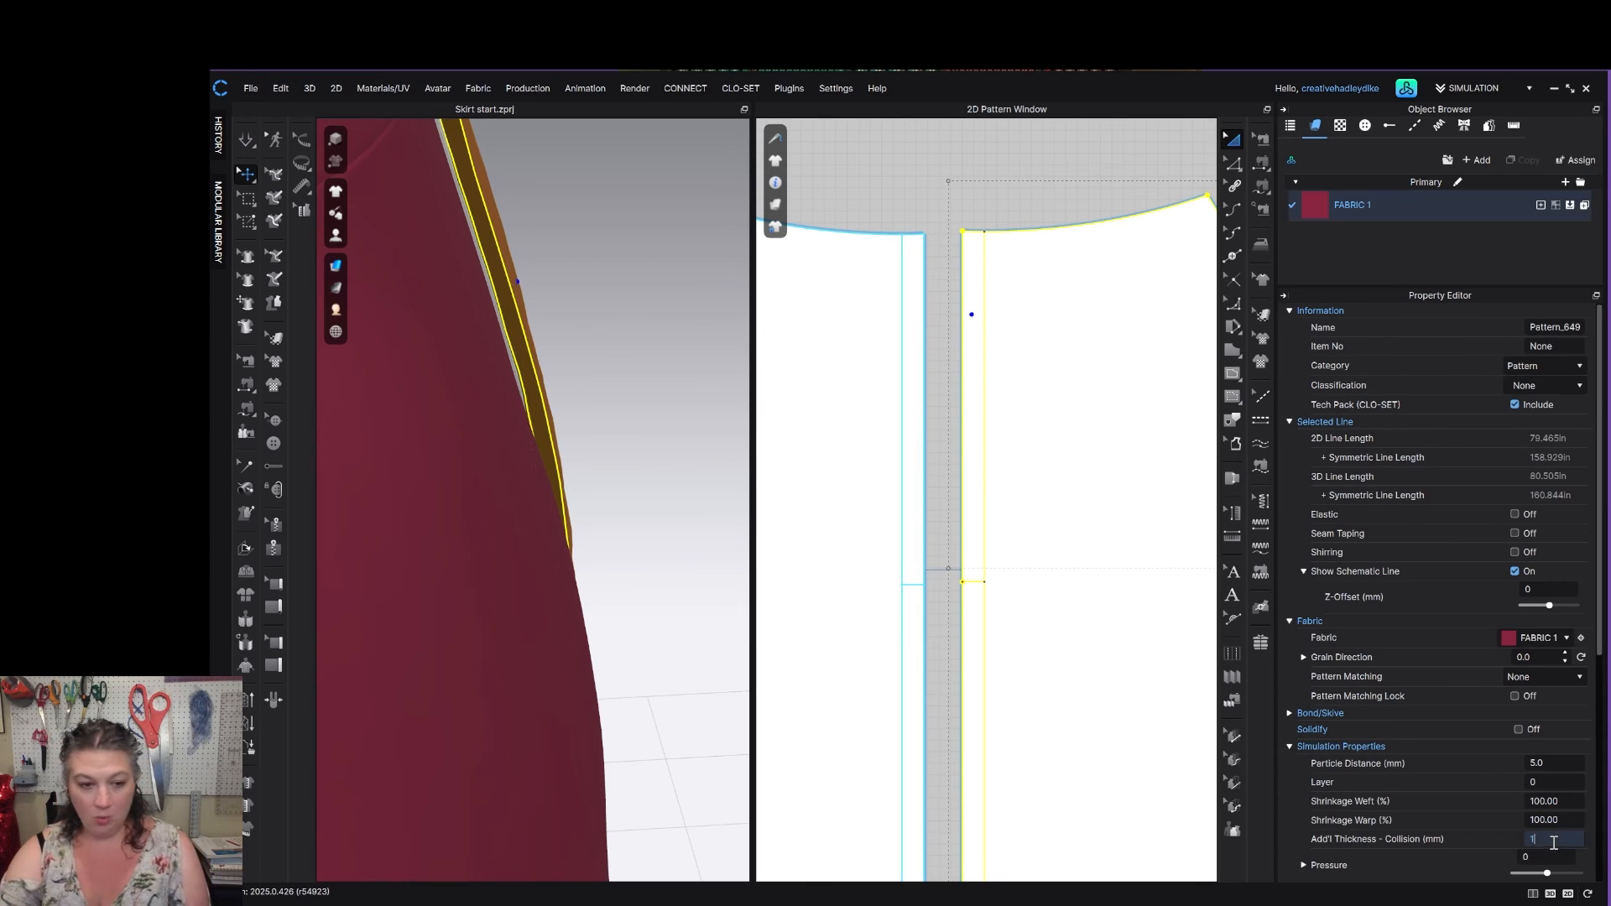
{"action": "key", "text": "Return"}
{"action": "key", "text": "space"}
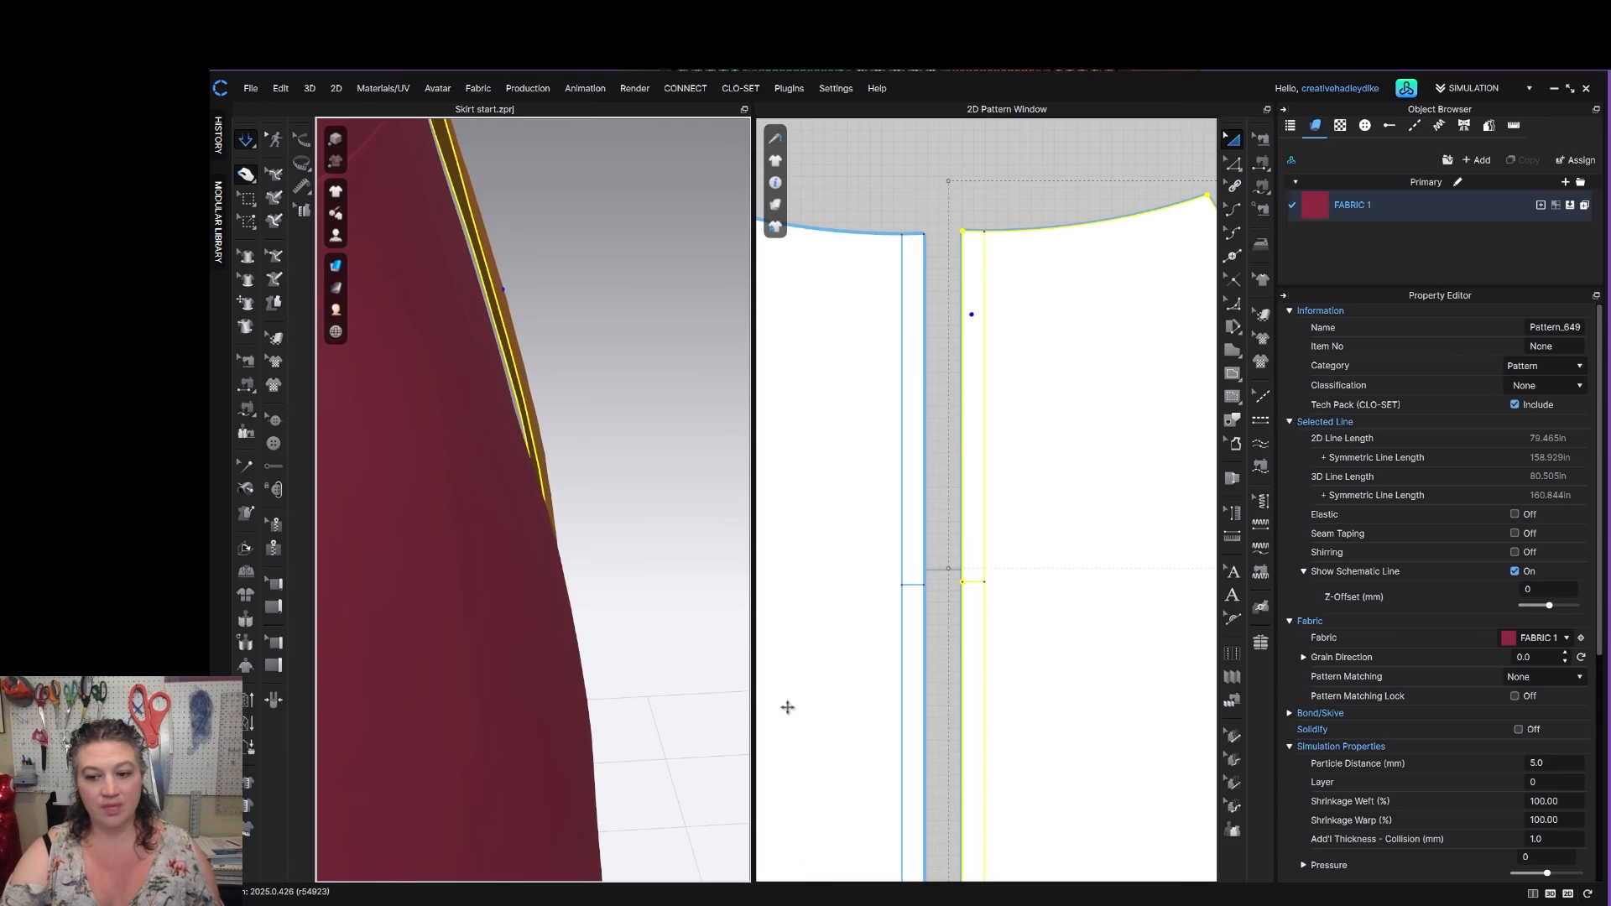
{"action": "left_click", "coordinate": [580, 336]}
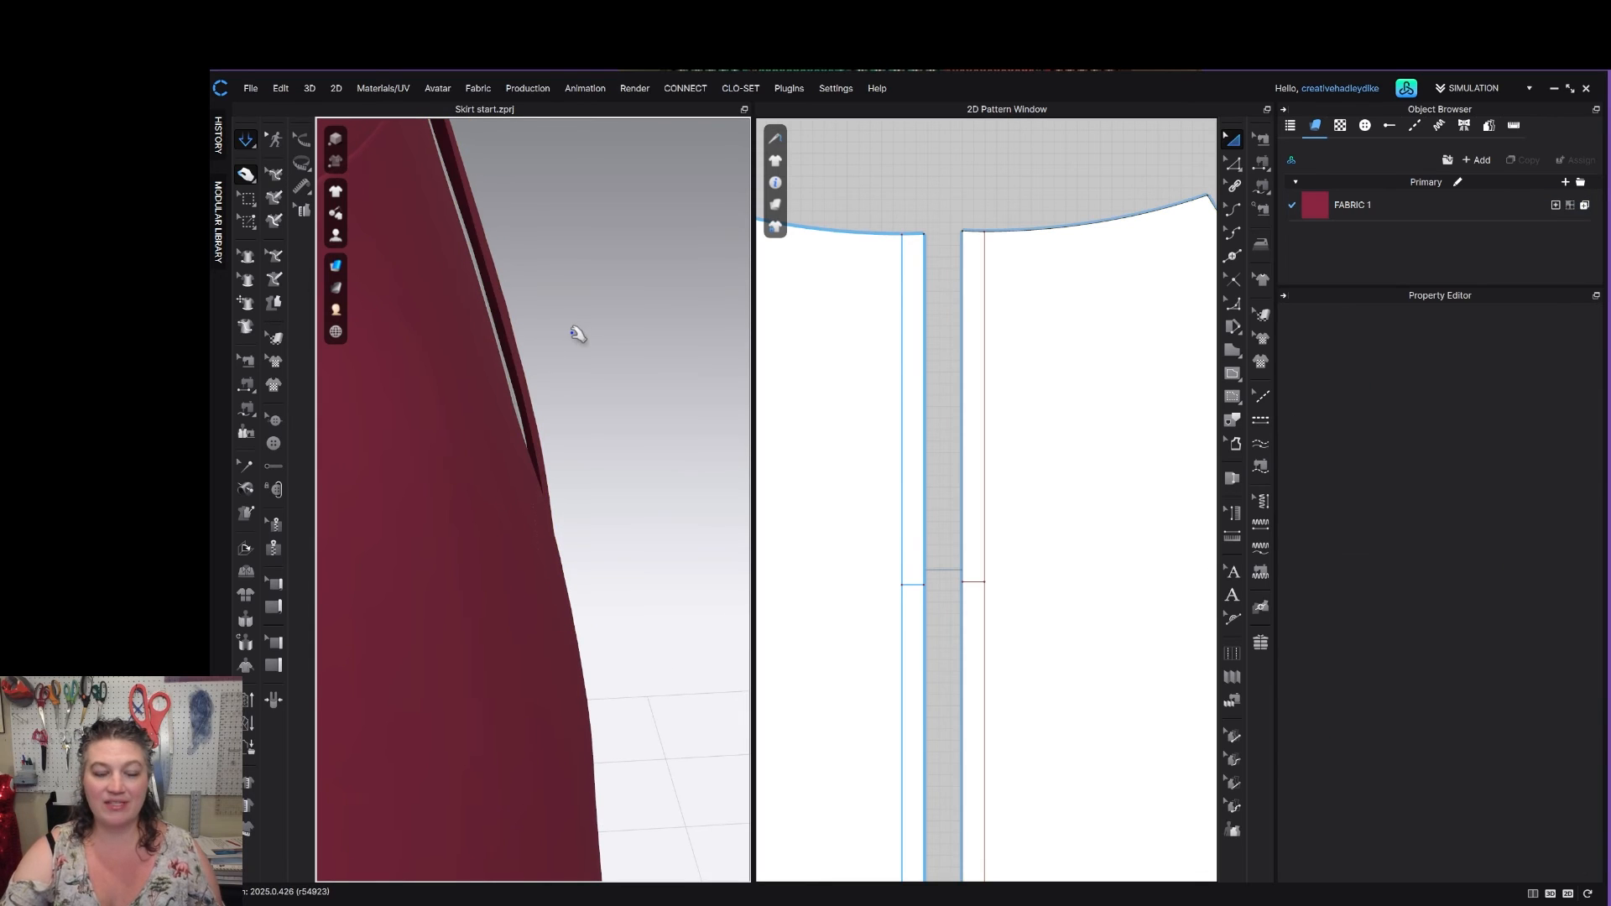
{"action": "key", "text": "space"}
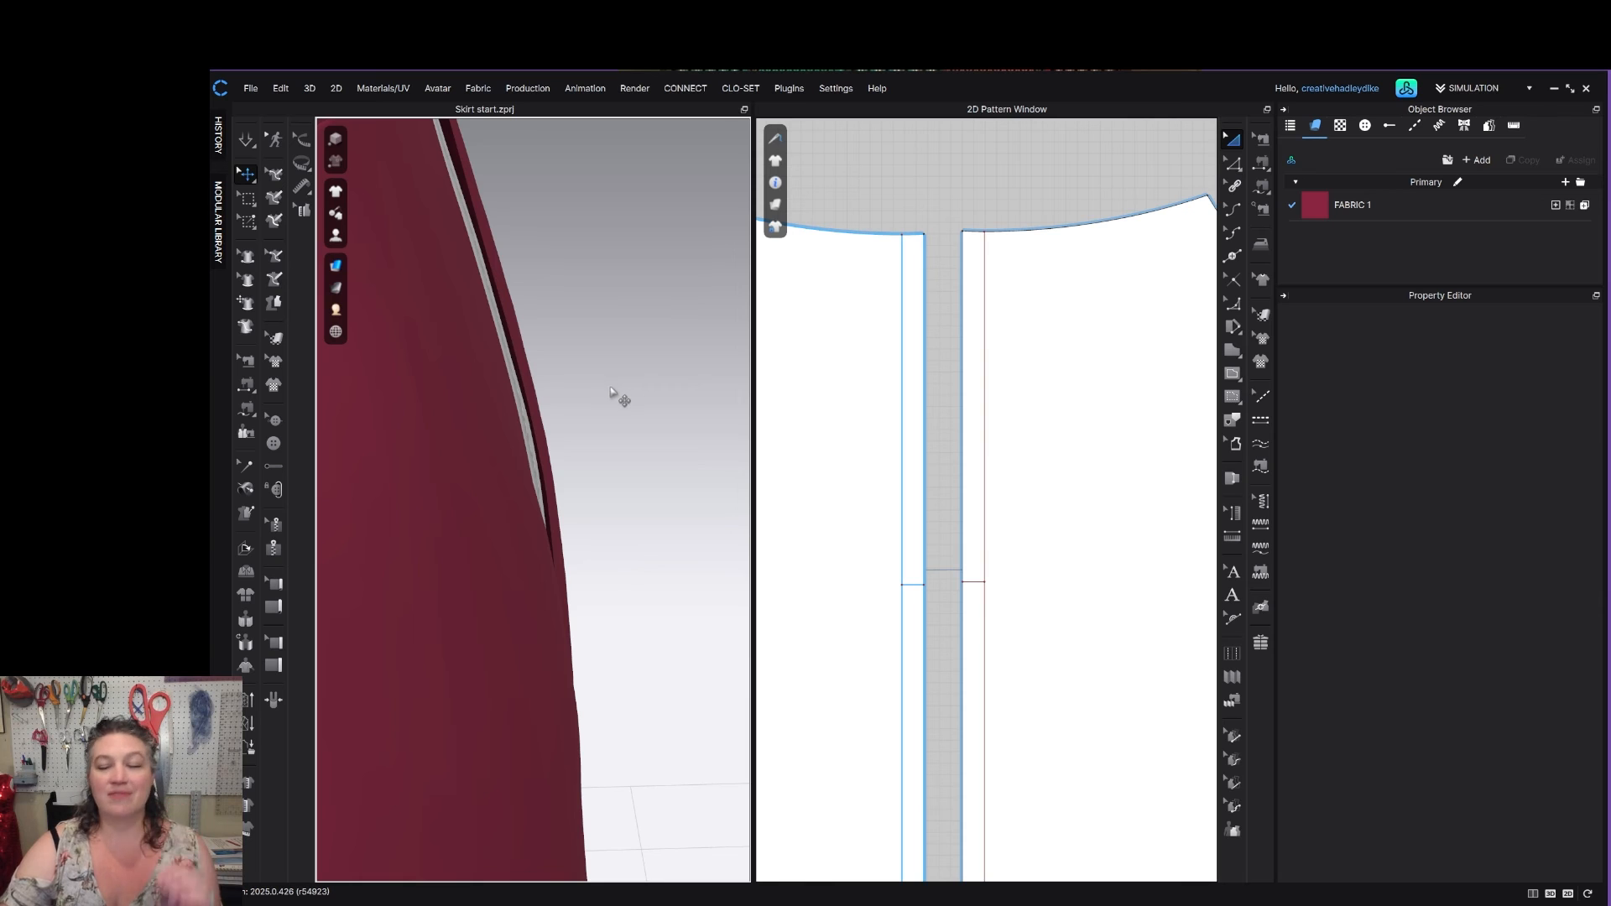
Set the right panel's additional collision thickness to 5 mm, simulate again and check the lapped opening.
{"action": "left_click", "coordinate": [531, 363]}
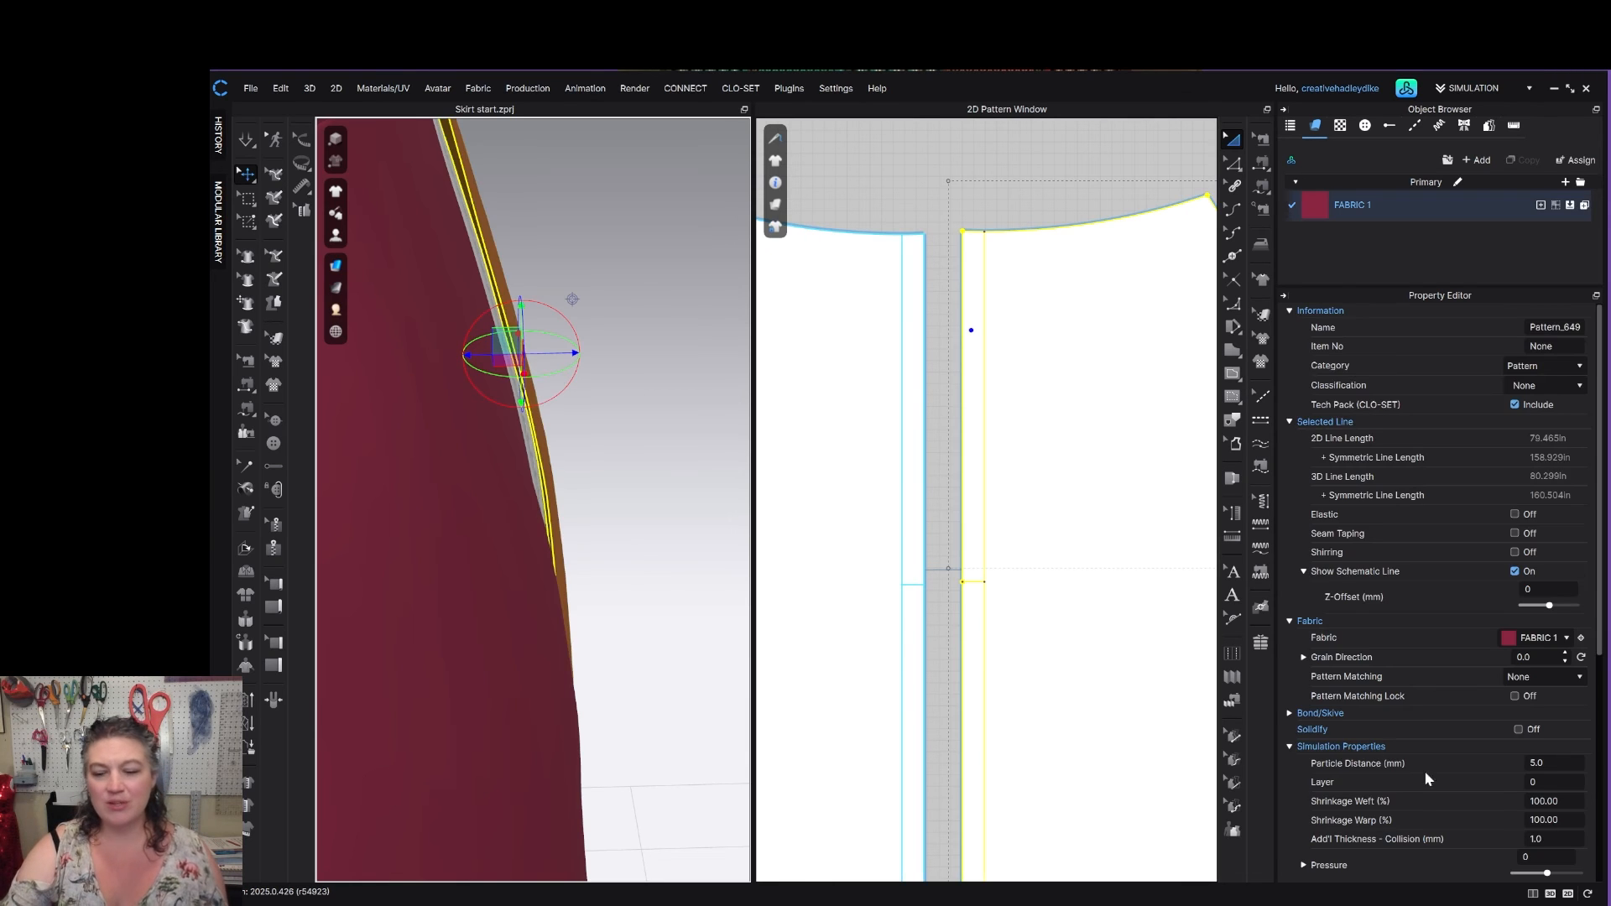
{"action": "left_click", "coordinate": [1553, 839]}
{"action": "type", "text": "5"}
{"action": "key", "text": "Return"}
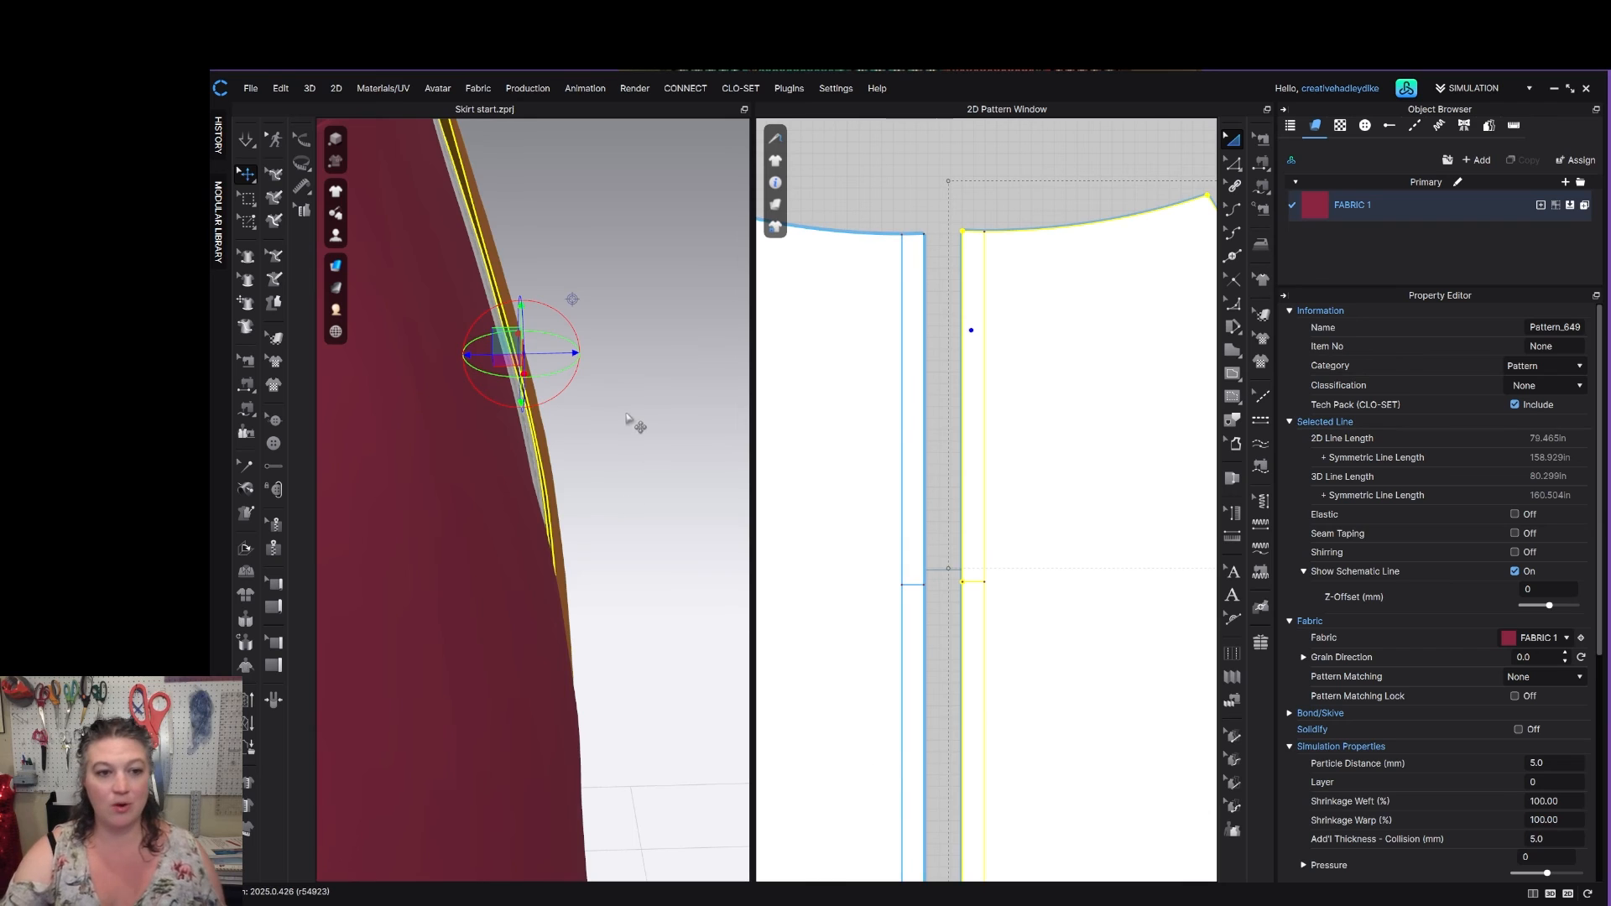
{"action": "key", "text": "space"}
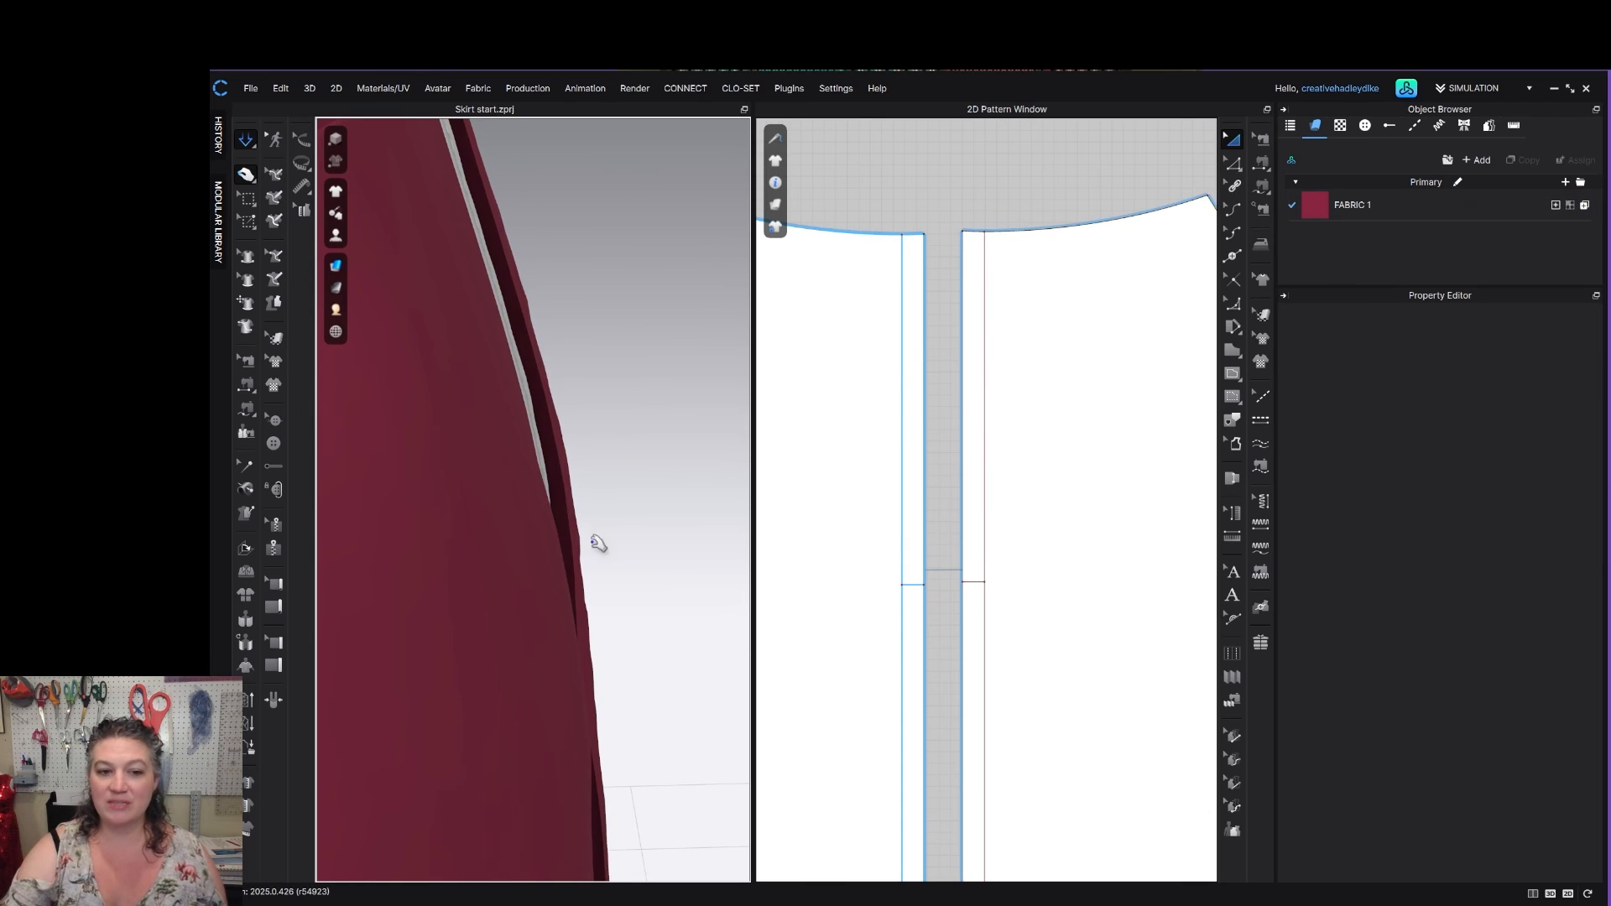
{"action": "right_click_drag", "start_coordinate": [563, 375], "coordinate": [514, 403]}
{"action": "scroll", "coordinate": [513, 403], "scroll_direction": "down", "scroll_amount": 3}
{"action": "scroll", "coordinate": [513, 403], "scroll_direction": "down", "scroll_amount": 2}
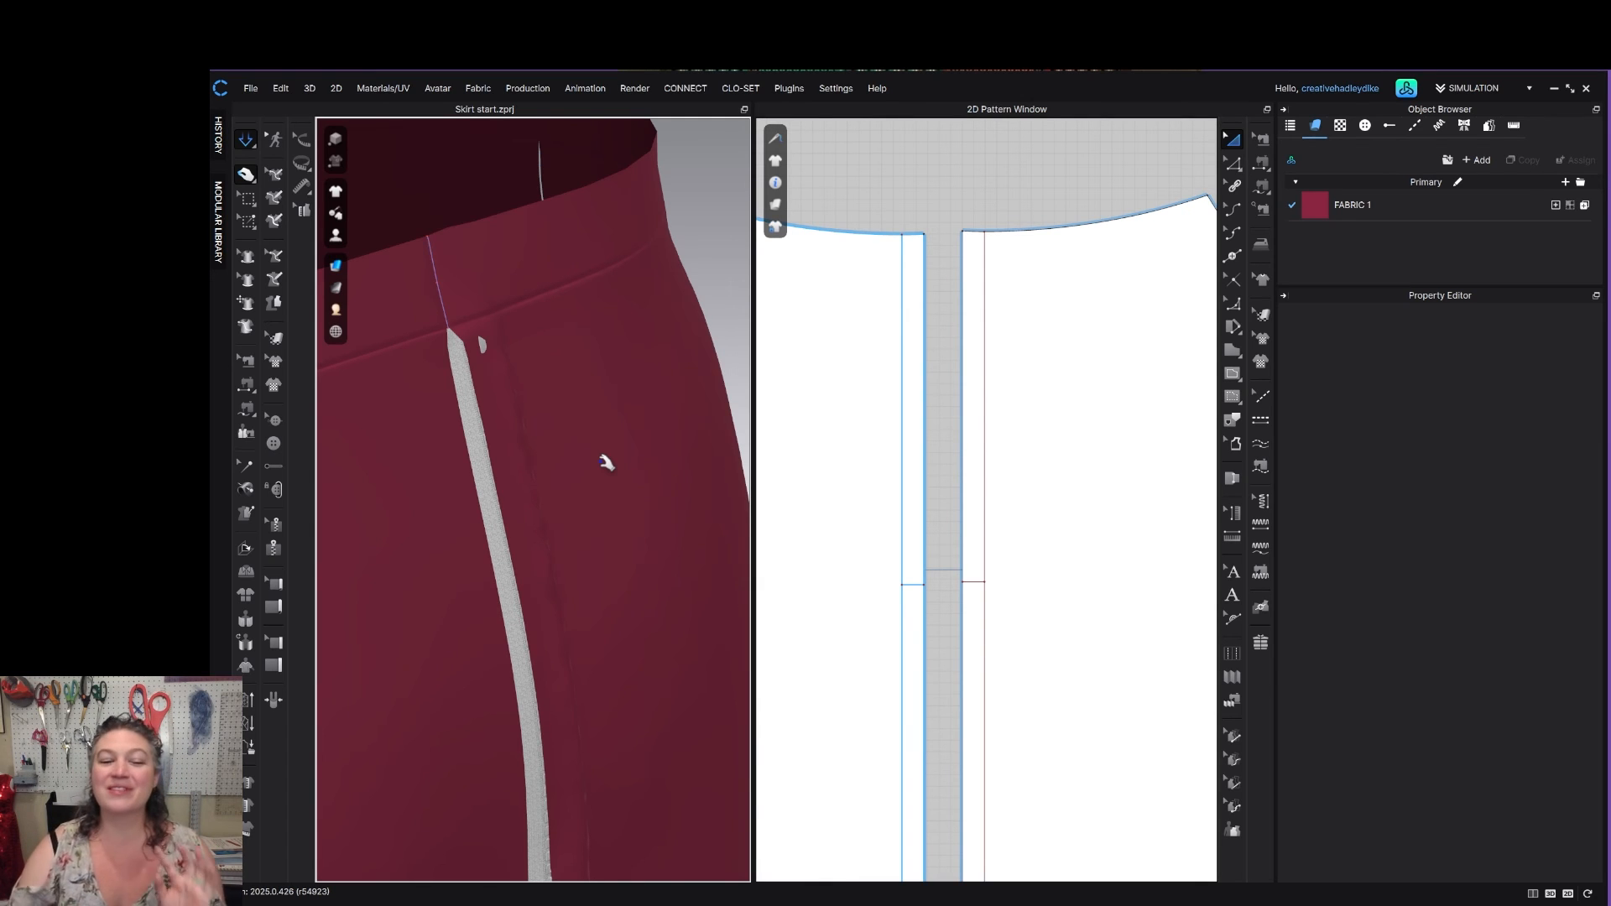
Change the zipper teeth's base color to the maroon 692234 sampled from the skirt fabric and apply it.
{"action": "left_click", "coordinate": [490, 514]}
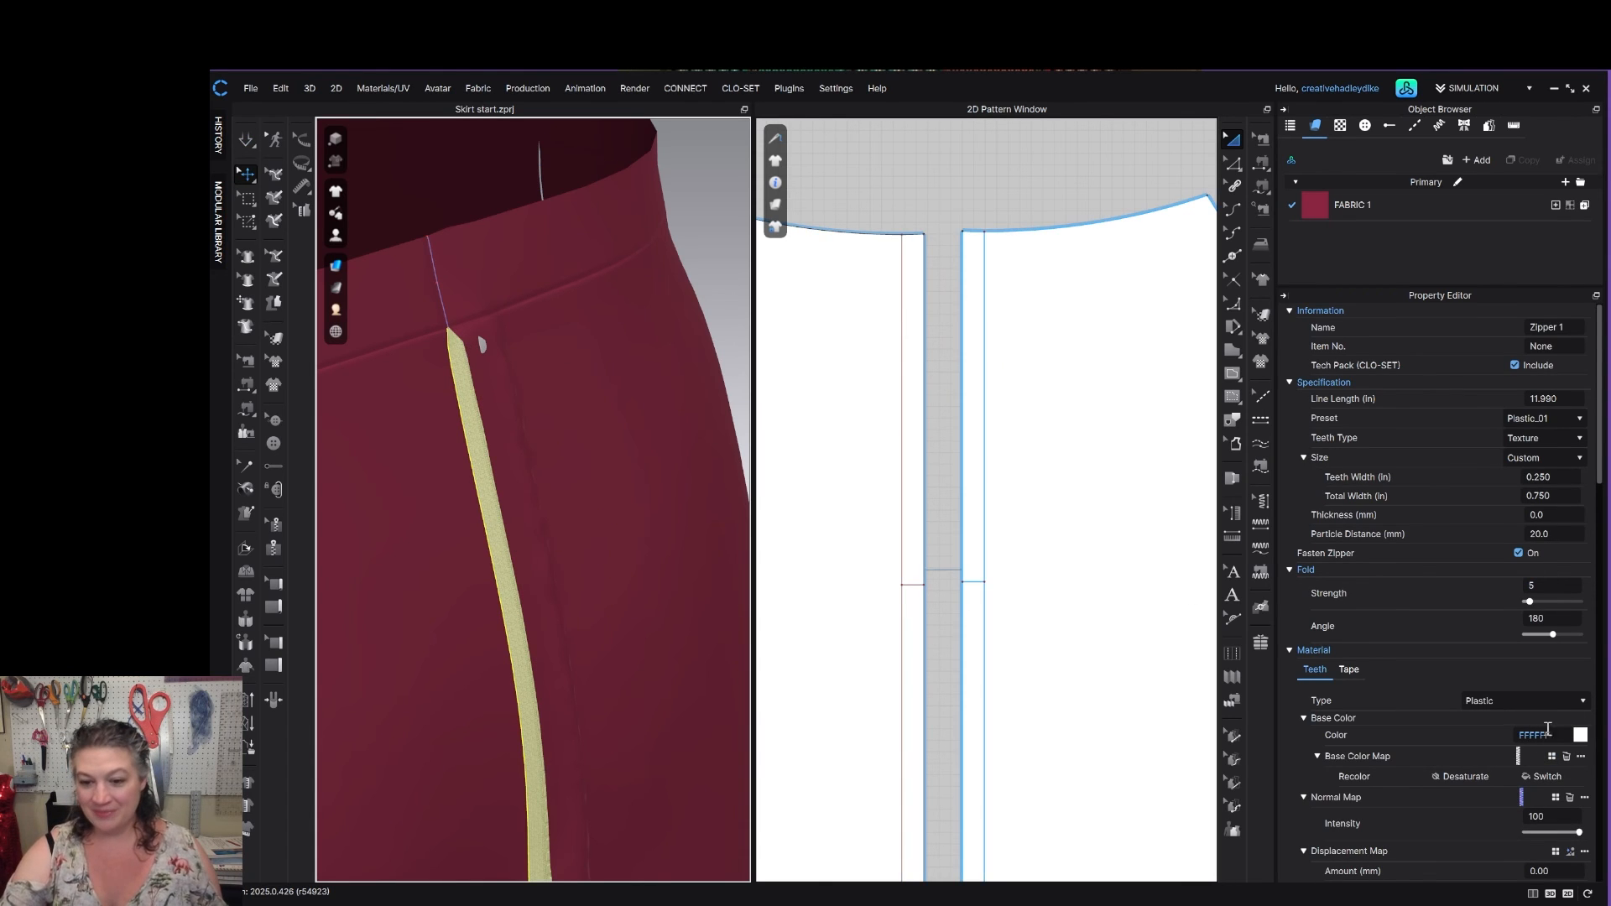
{"action": "left_click", "coordinate": [1580, 735]}
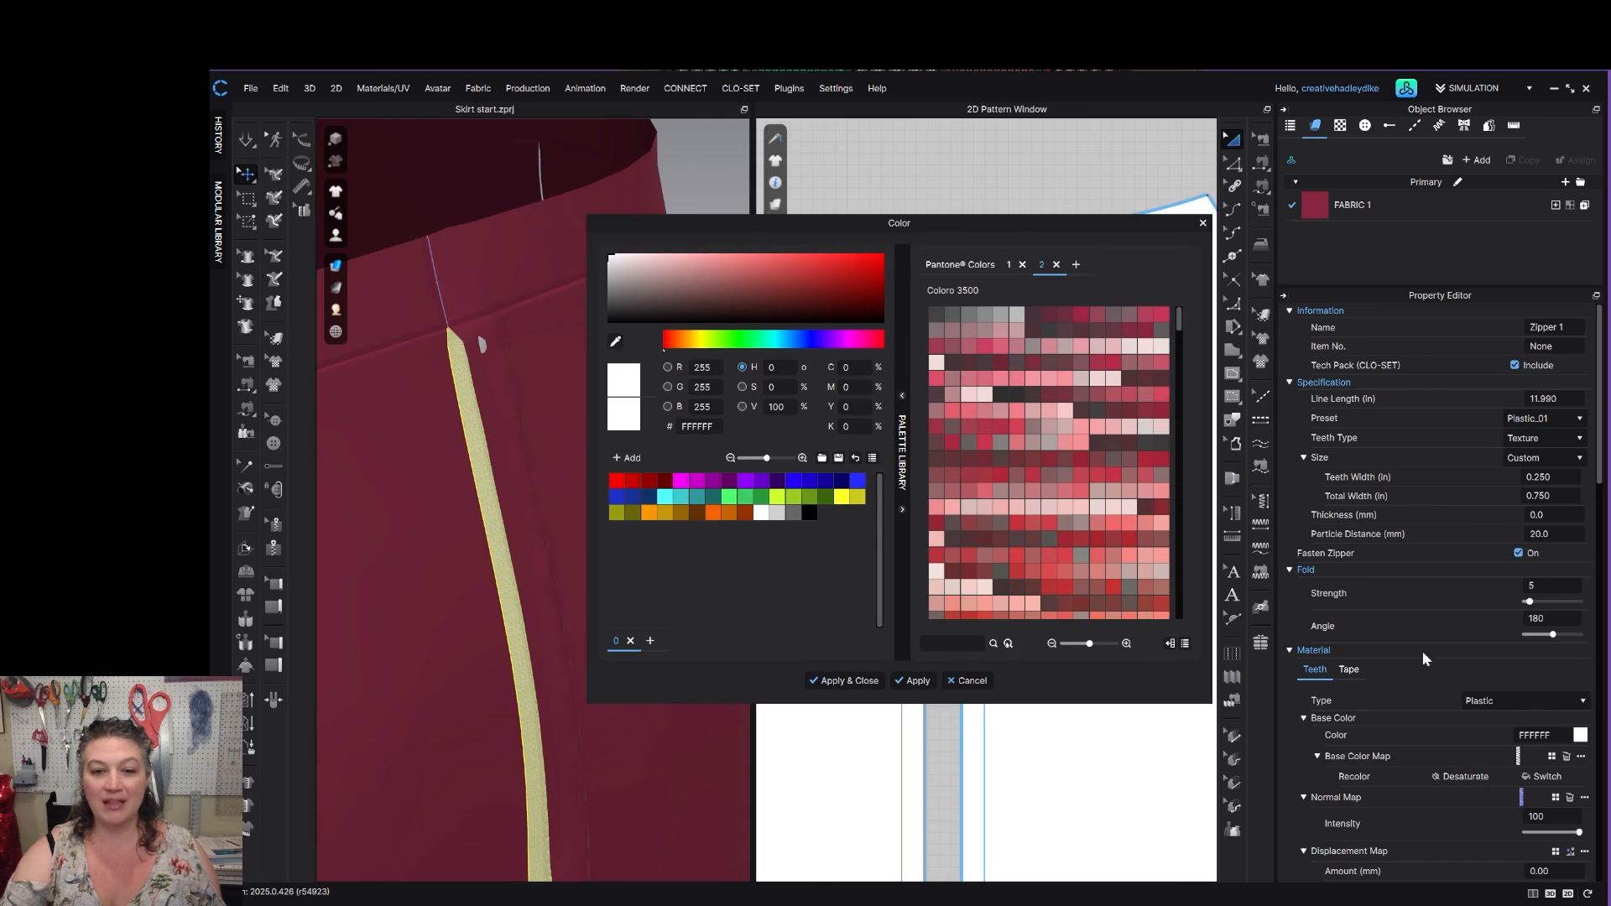
{"action": "left_click", "coordinate": [615, 344]}
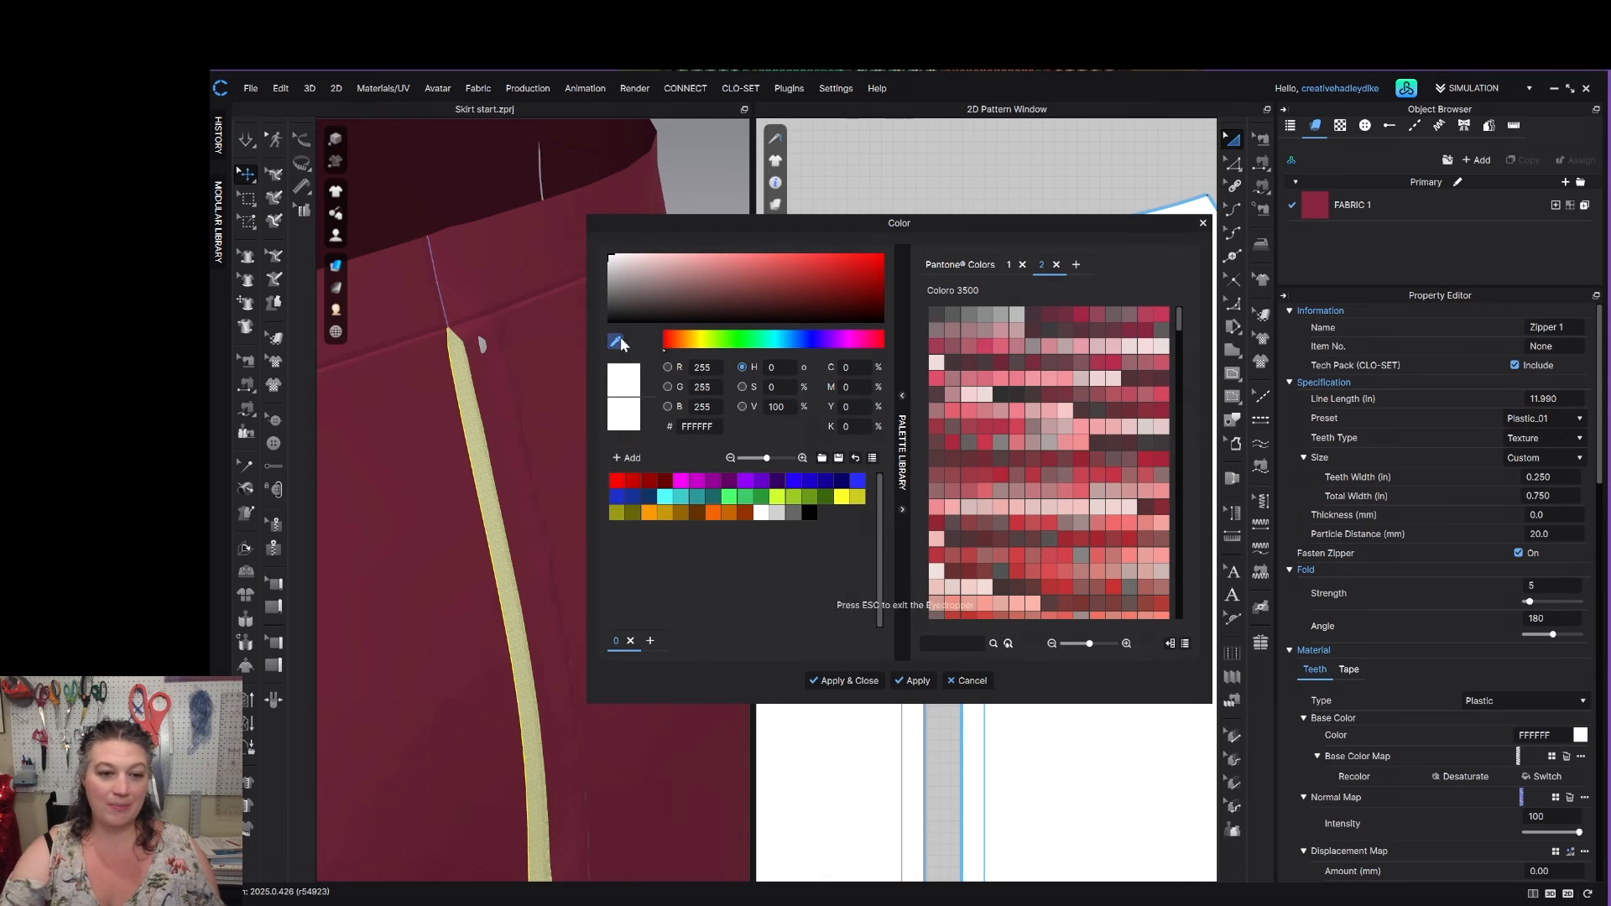
{"action": "left_click", "coordinate": [397, 453]}
{"action": "key", "text": "Escape"}
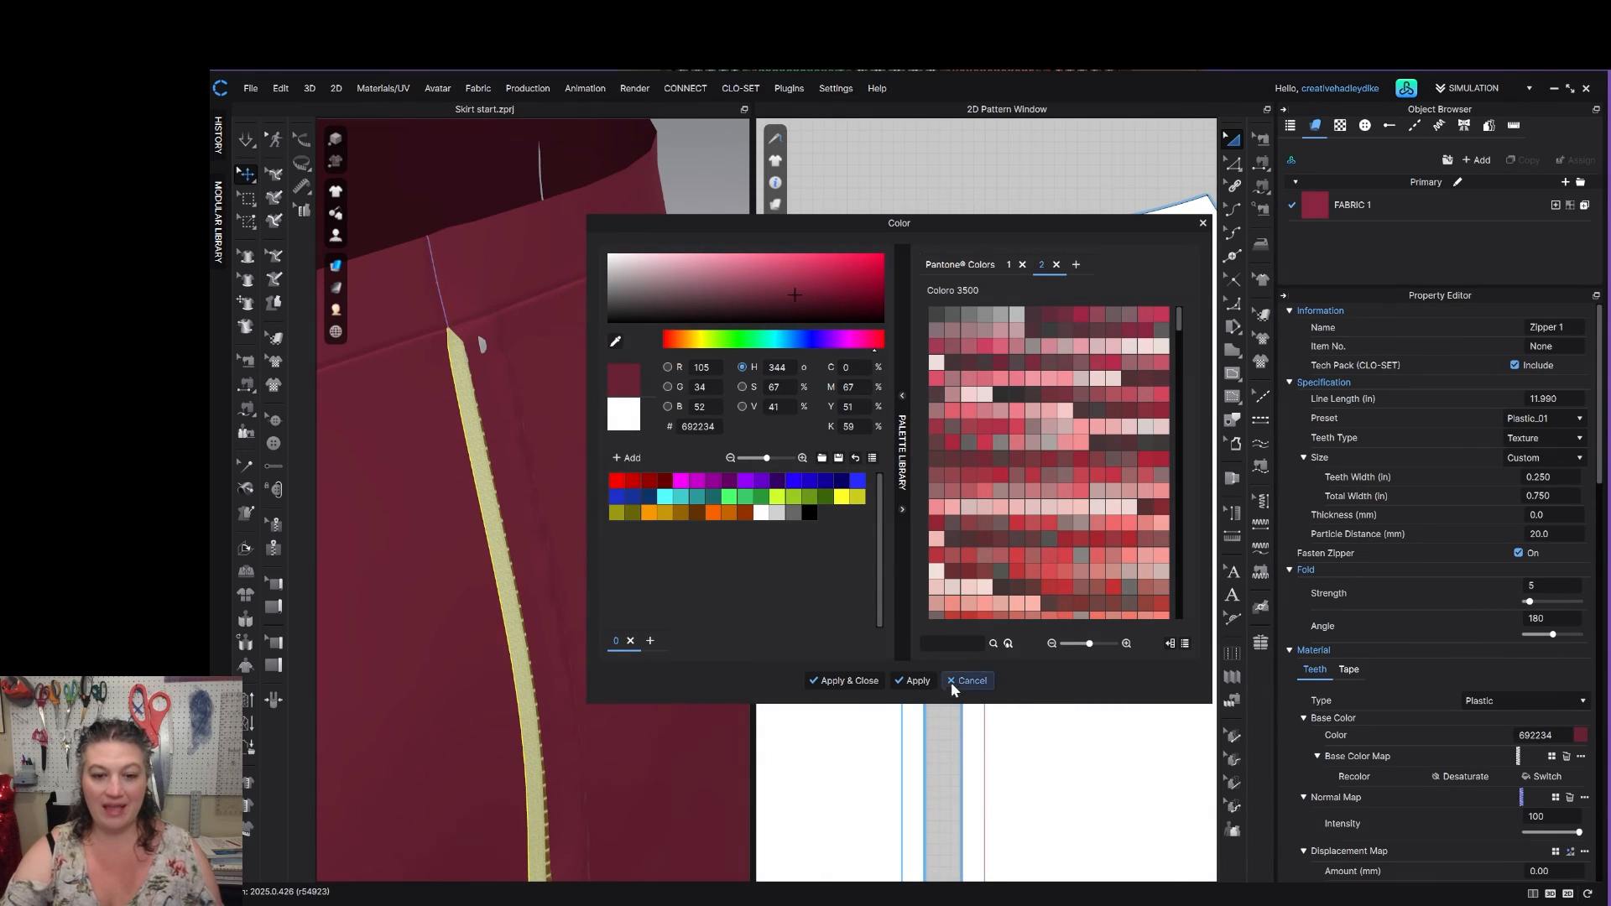
{"action": "left_click", "coordinate": [925, 682]}
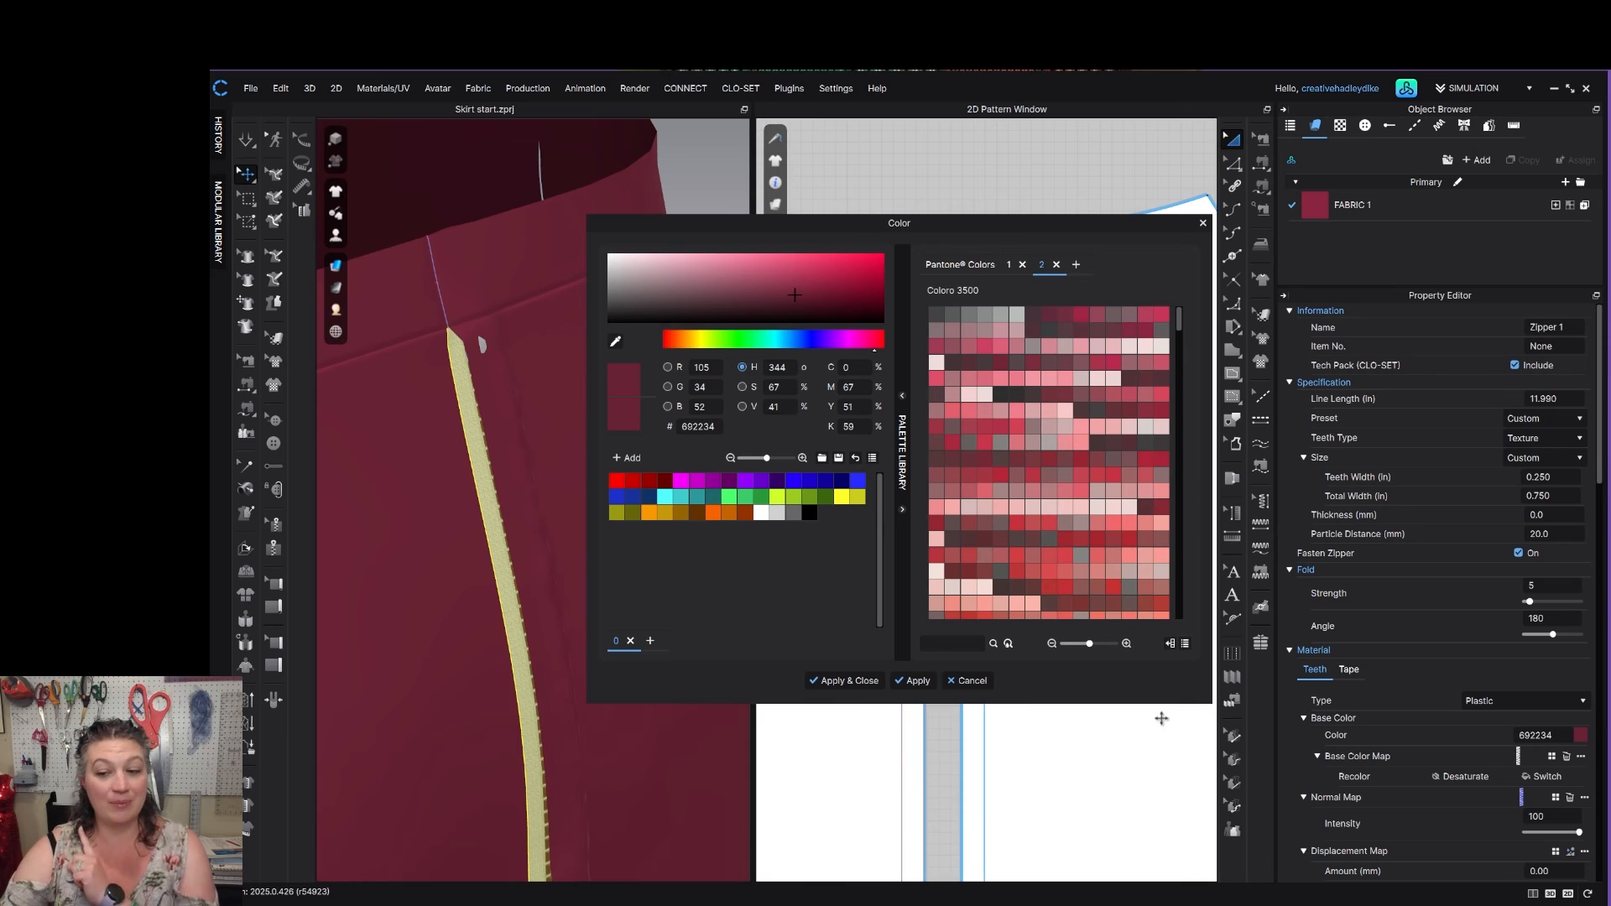
Change the zipper tape's base color to the maroon 692234 sampled from the skirt fabric and apply it.
{"action": "left_click", "coordinate": [1352, 671]}
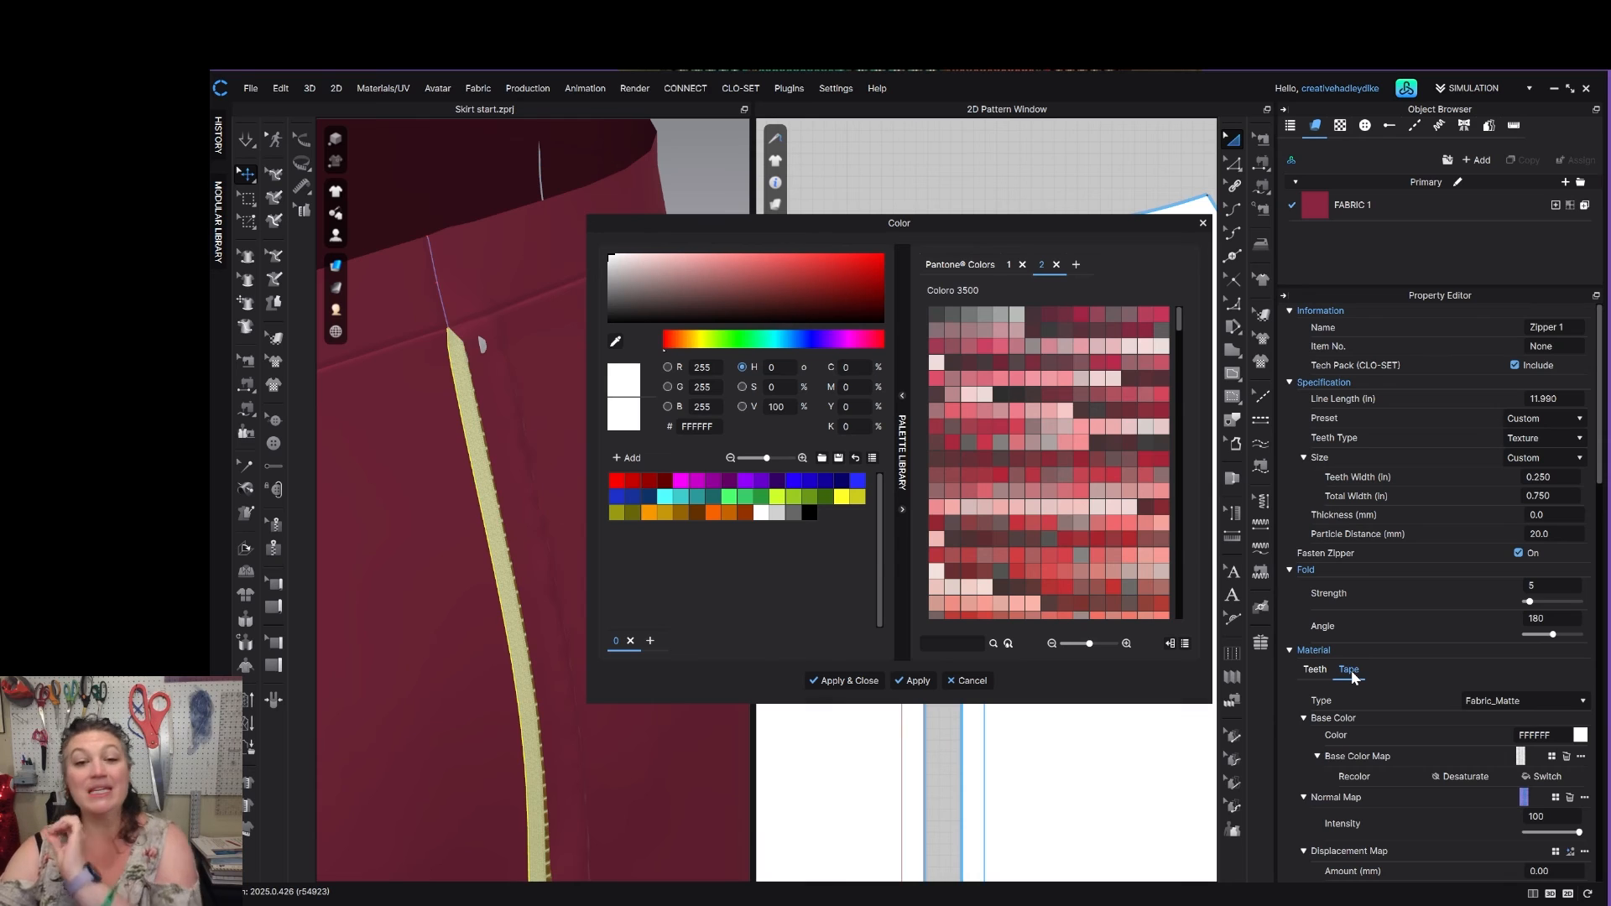
{"action": "left_click", "coordinate": [615, 342]}
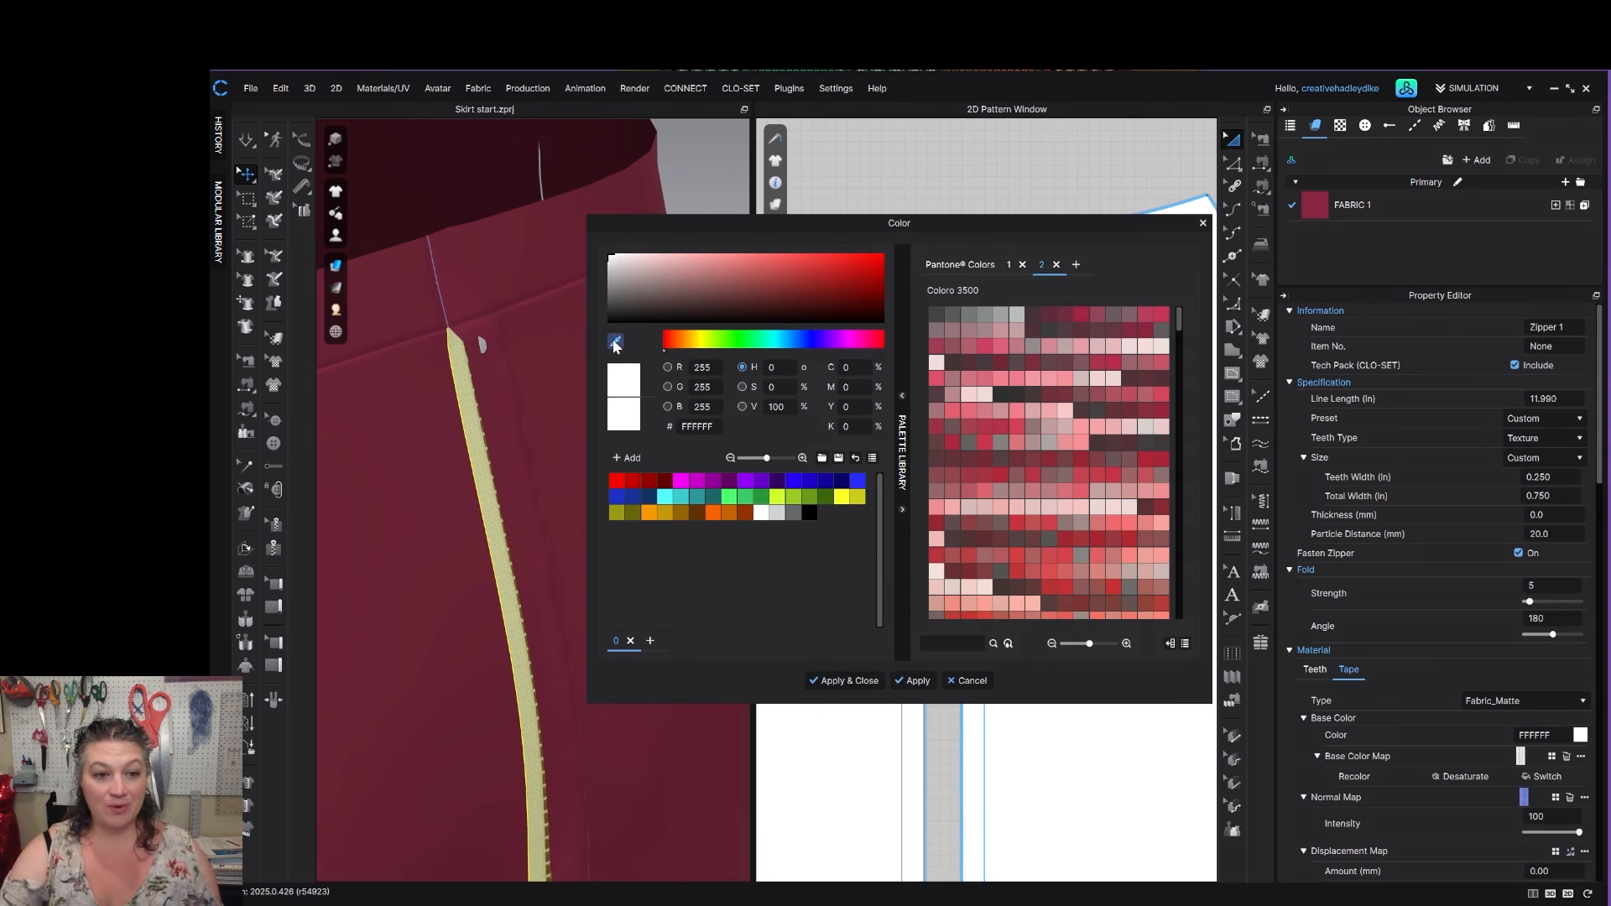
{"action": "left_click", "coordinate": [403, 429]}
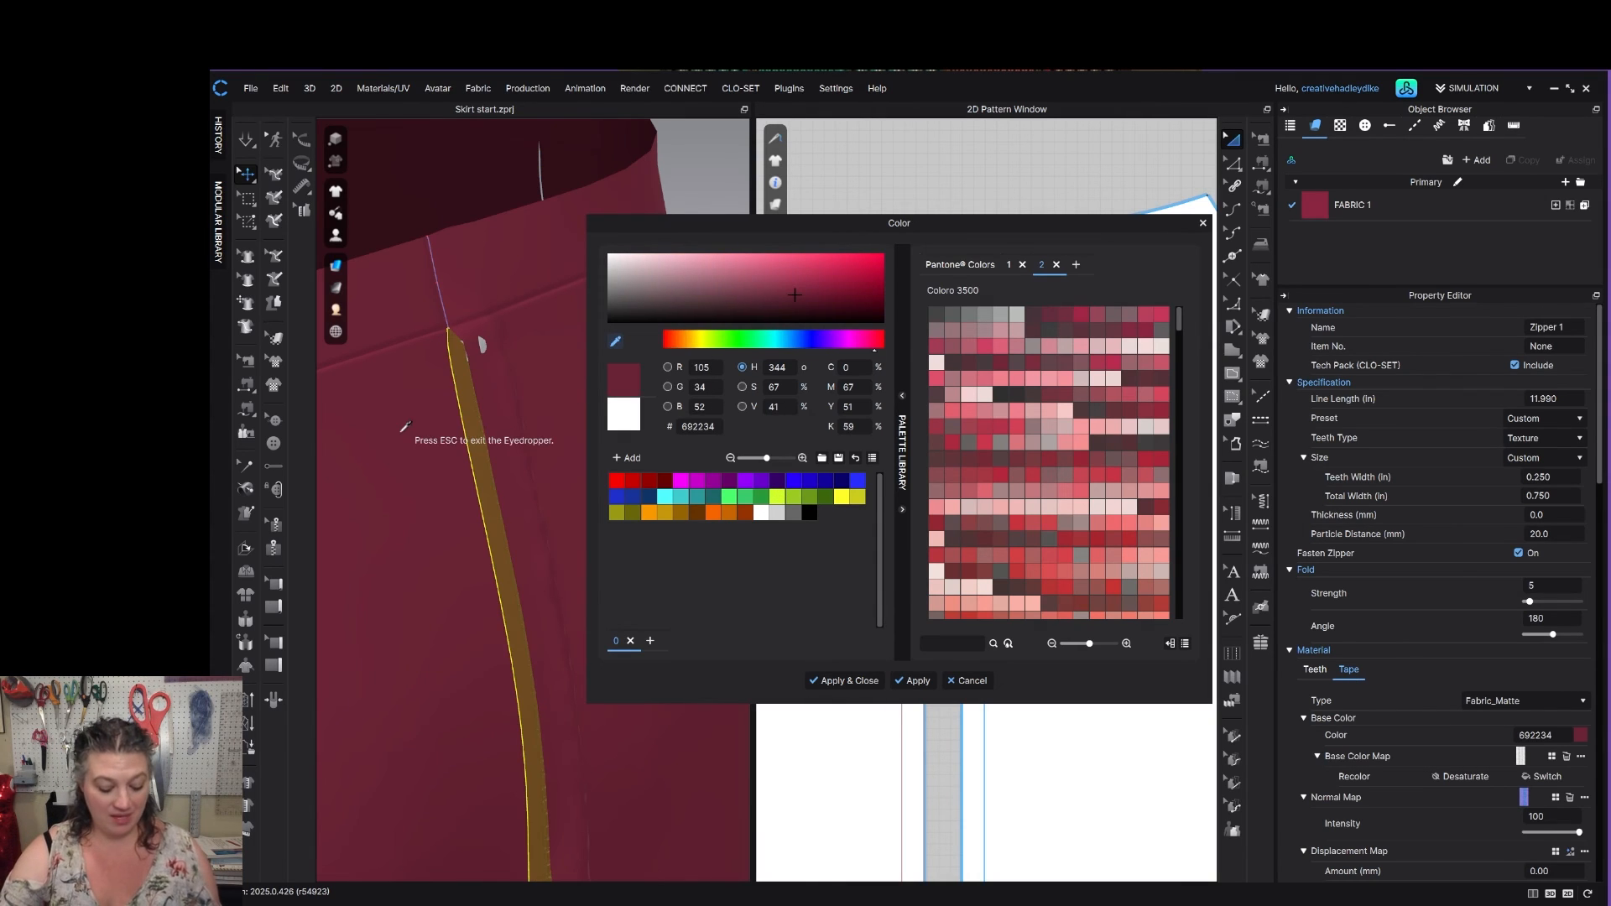
{"action": "left_click", "coordinate": [925, 681]}
Set the zipper slider's base color to the maroon 682234 sampled from the skirt fabric and close the color dialog.
{"action": "scroll", "coordinate": [486, 357], "scroll_direction": "down", "scroll_amount": 3}
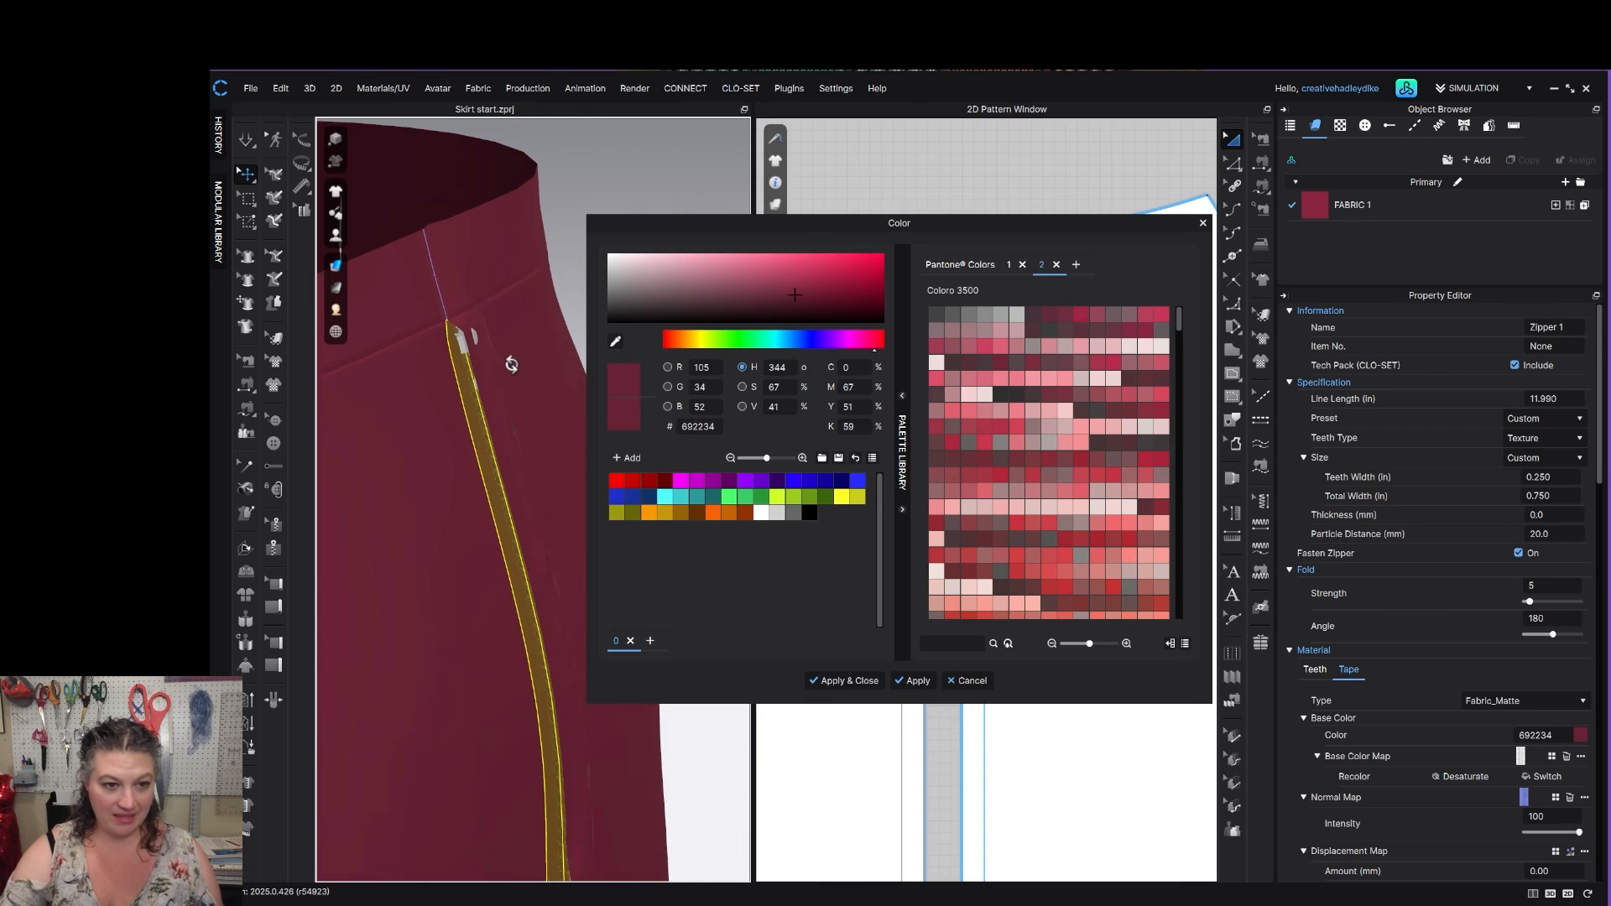
{"action": "left_click", "coordinate": [476, 358]}
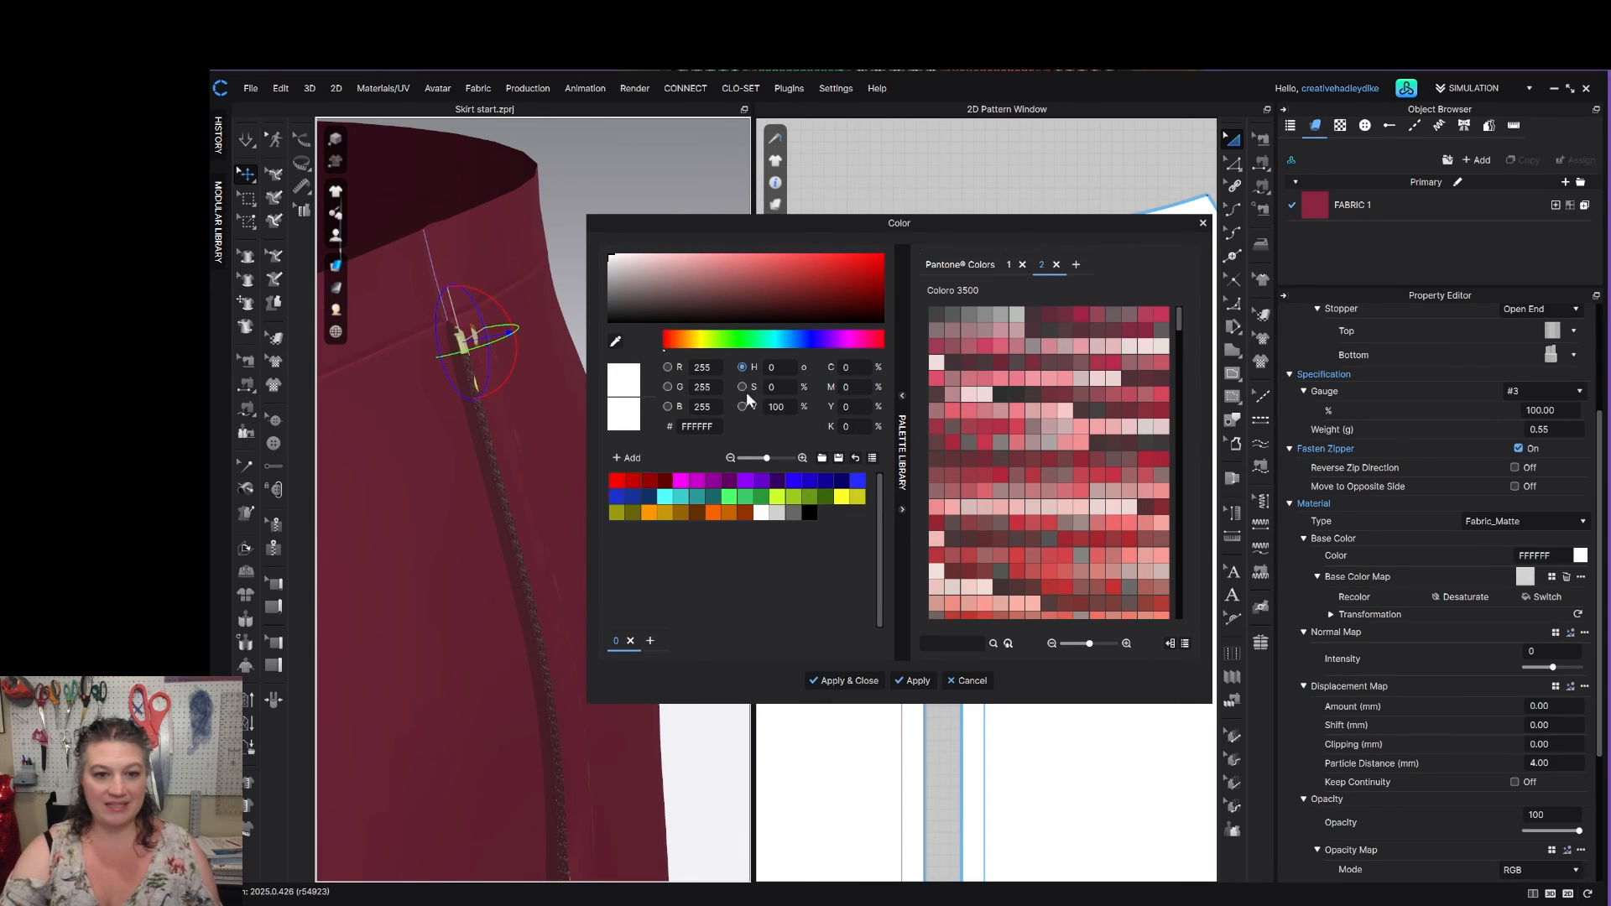
{"action": "left_click", "coordinate": [615, 341]}
{"action": "left_click", "coordinate": [369, 472]}
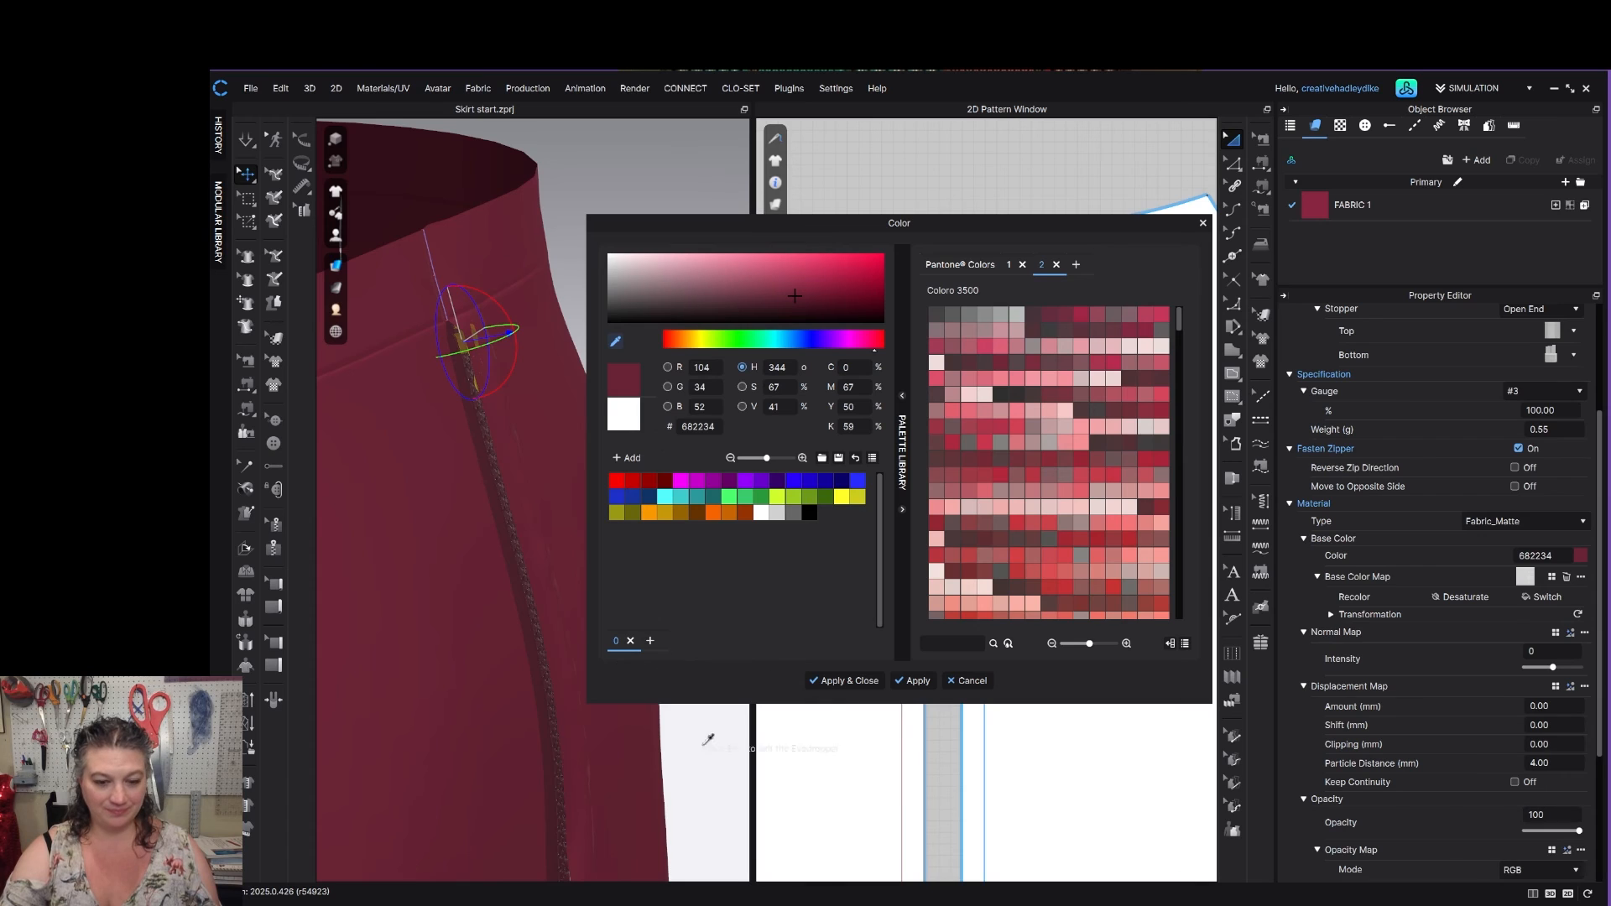
{"action": "left_click", "coordinate": [846, 682]}
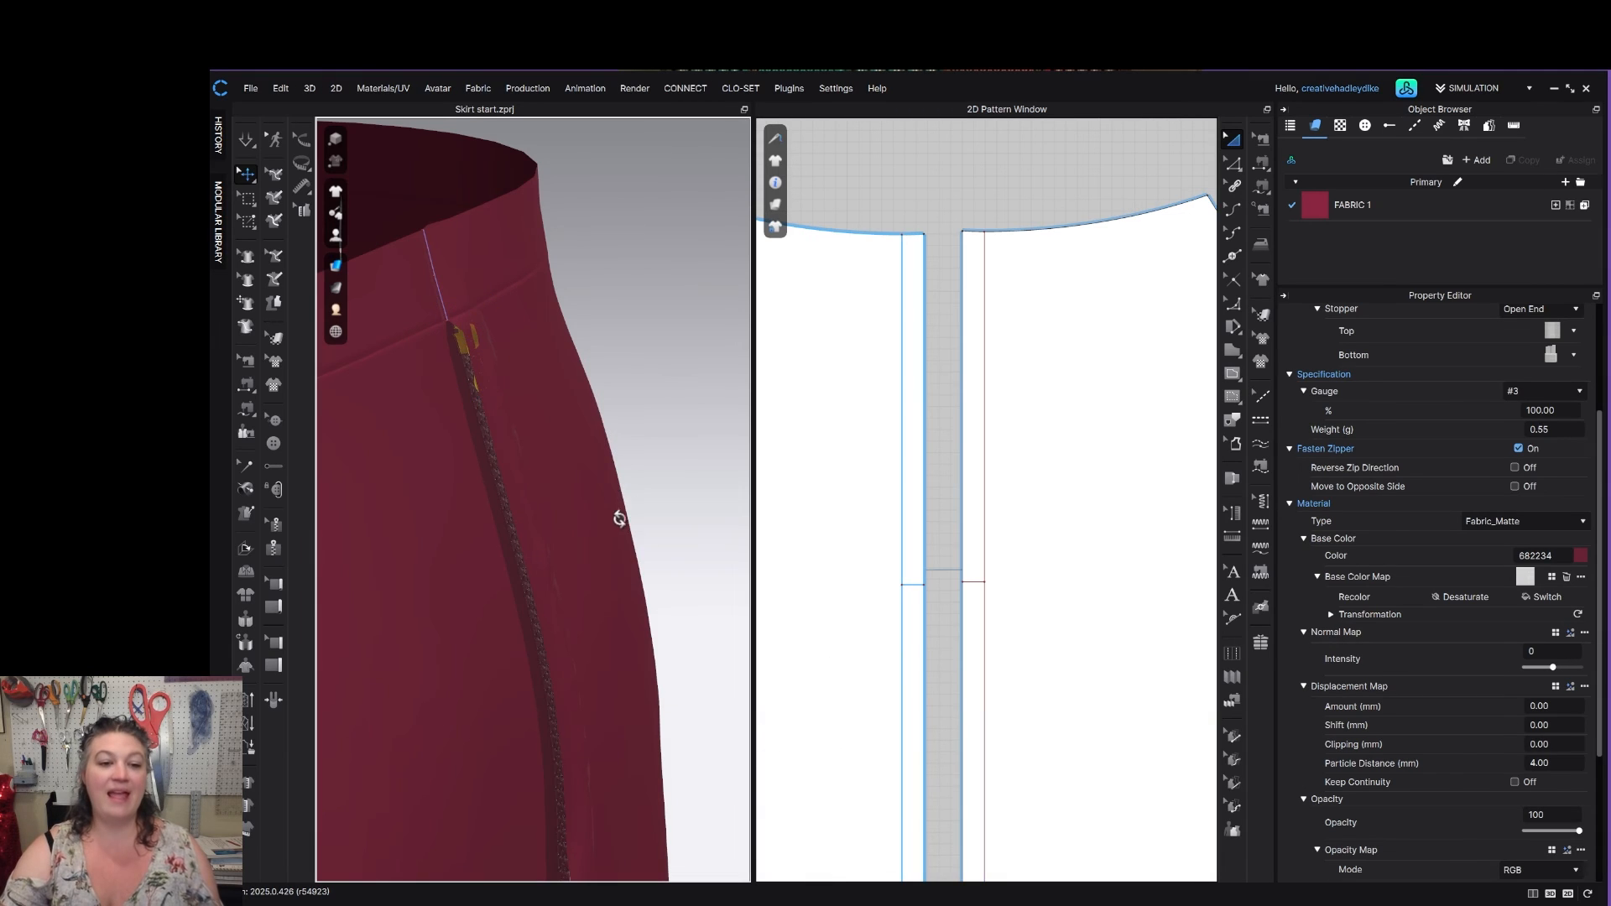
Simulate the skirt with the recolored zipper, clear the selection and view the lapped opening straight on.
{"action": "right_click_drag", "start_coordinate": [619, 518], "coordinate": [543, 565]}
{"action": "scroll", "coordinate": [545, 571], "scroll_direction": "down", "scroll_amount": 4}
{"action": "key", "text": "space"}
{"action": "left_click", "coordinate": [643, 187]}
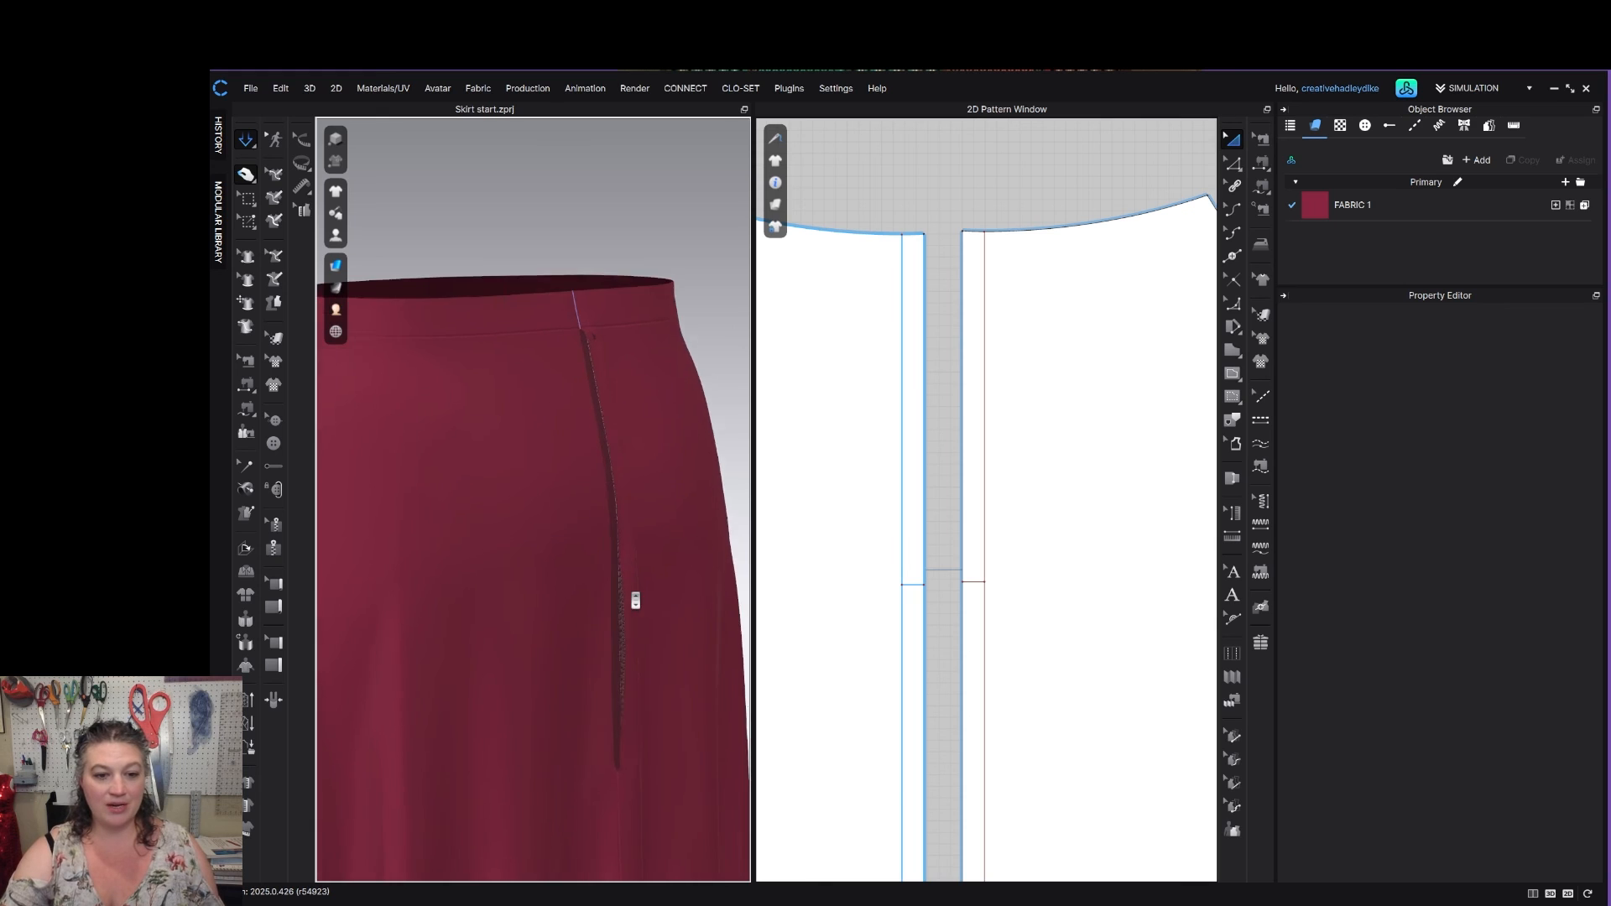
{"action": "right_click_drag", "start_coordinate": [633, 593], "coordinate": [575, 498]}
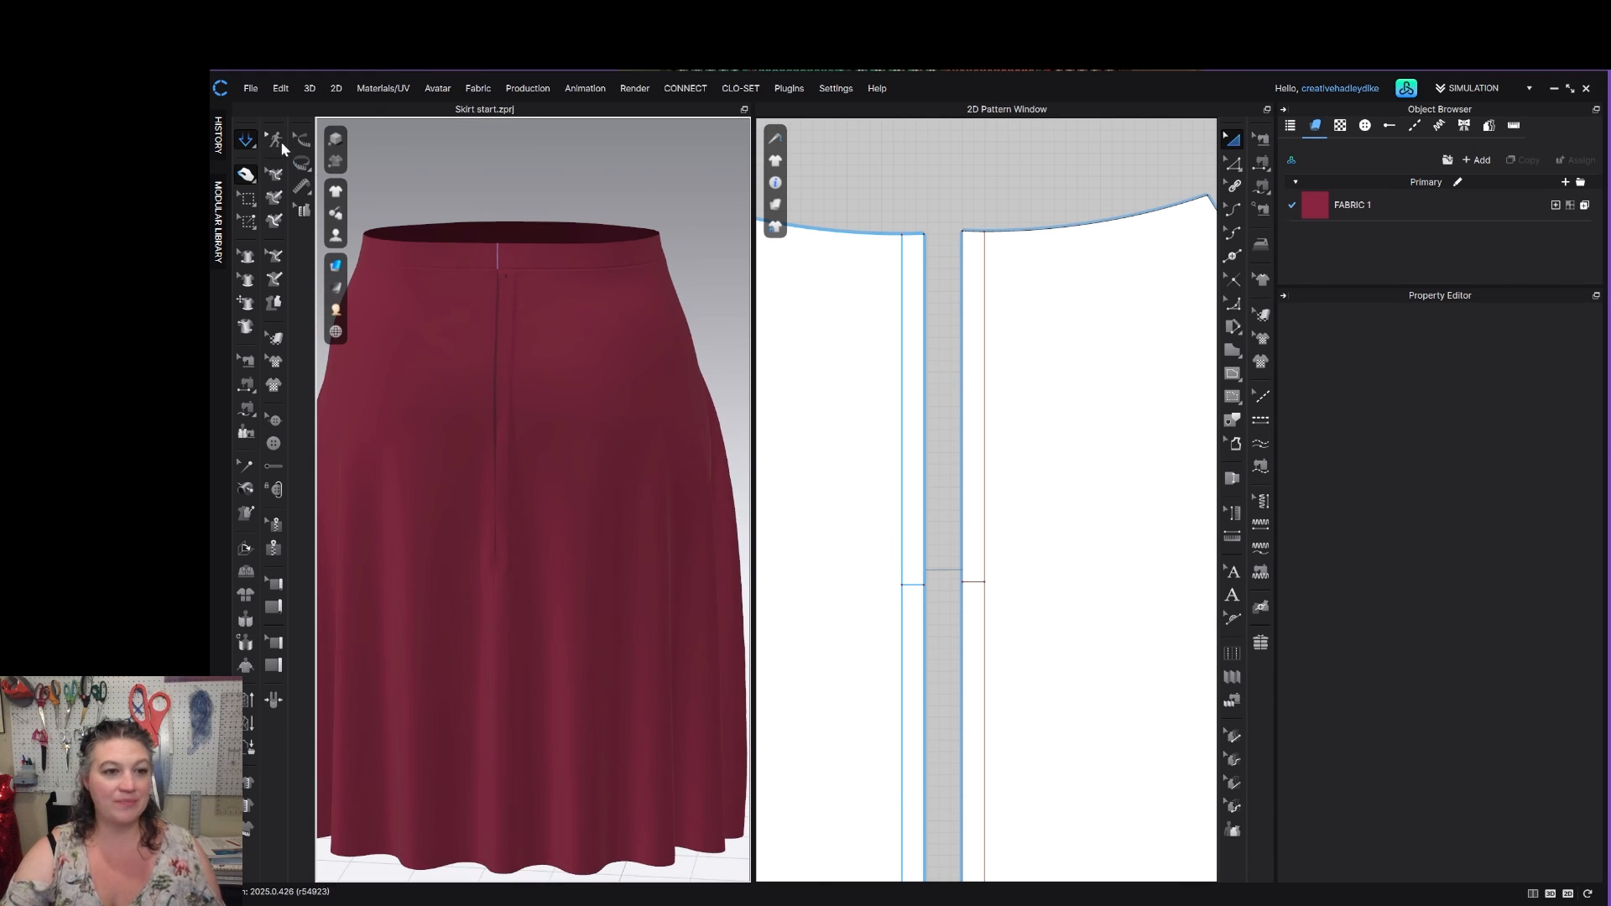
Display the skirt in Schematic Render and check the lapped zipper's lines up close and on the whole garment.
{"action": "left_click", "coordinate": [335, 160]}
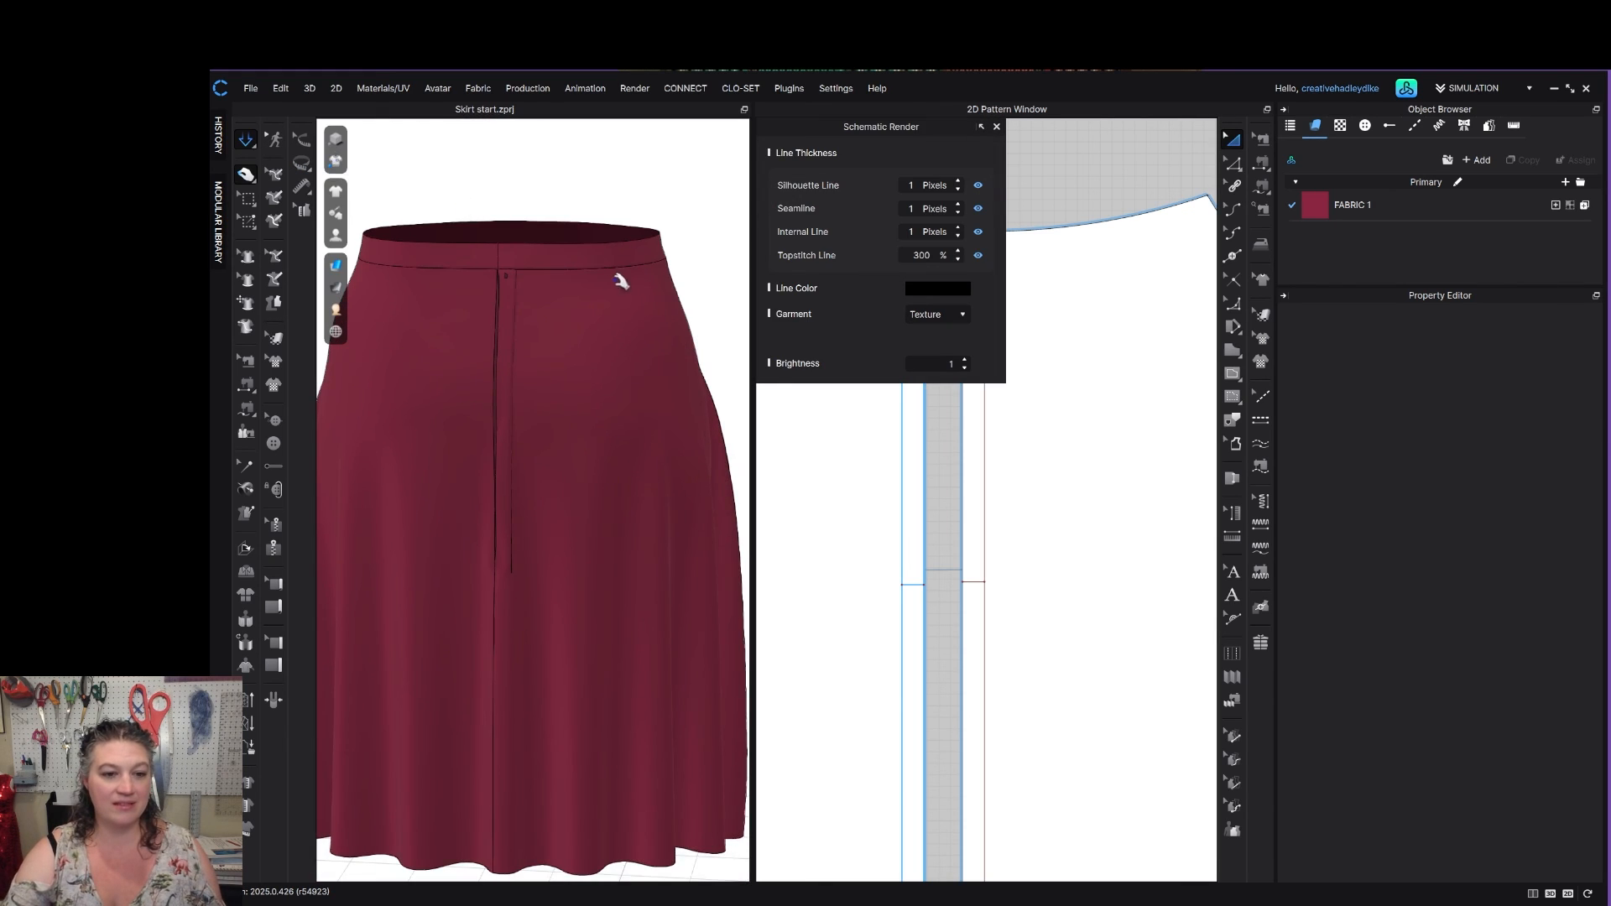
{"action": "scroll", "coordinate": [621, 281], "scroll_direction": "up", "scroll_amount": 3}
{"action": "scroll", "coordinate": [490, 522], "scroll_direction": "down", "scroll_amount": 1}
{"action": "scroll", "coordinate": [490, 522], "scroll_direction": "down", "scroll_amount": 1}
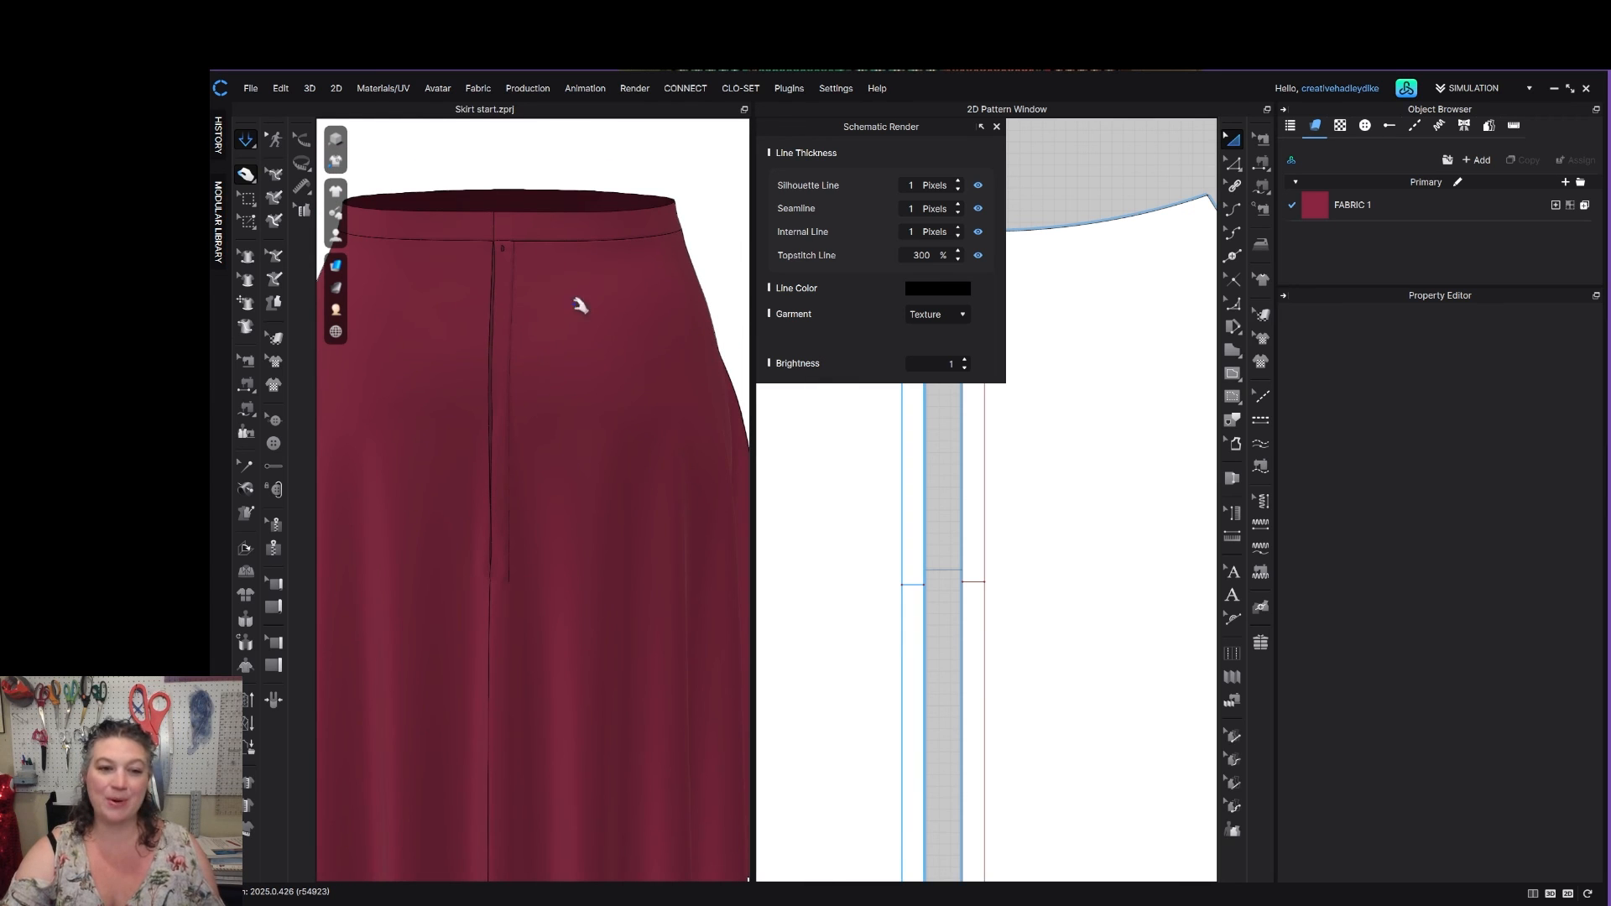
{"action": "scroll", "coordinate": [578, 436], "scroll_direction": "down", "scroll_amount": 4}
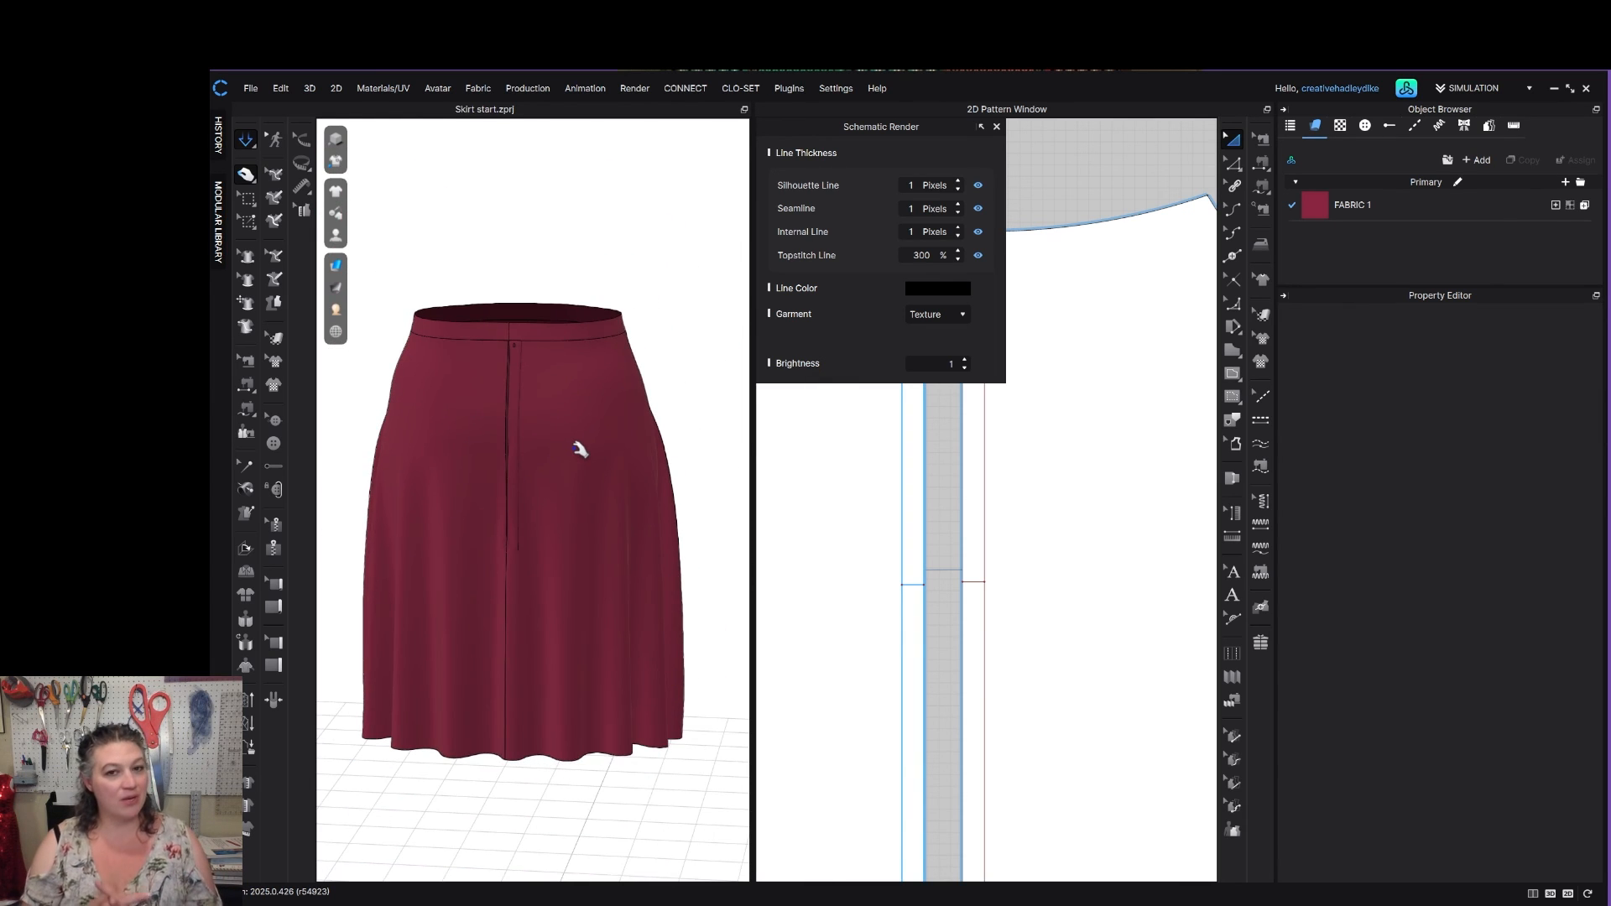